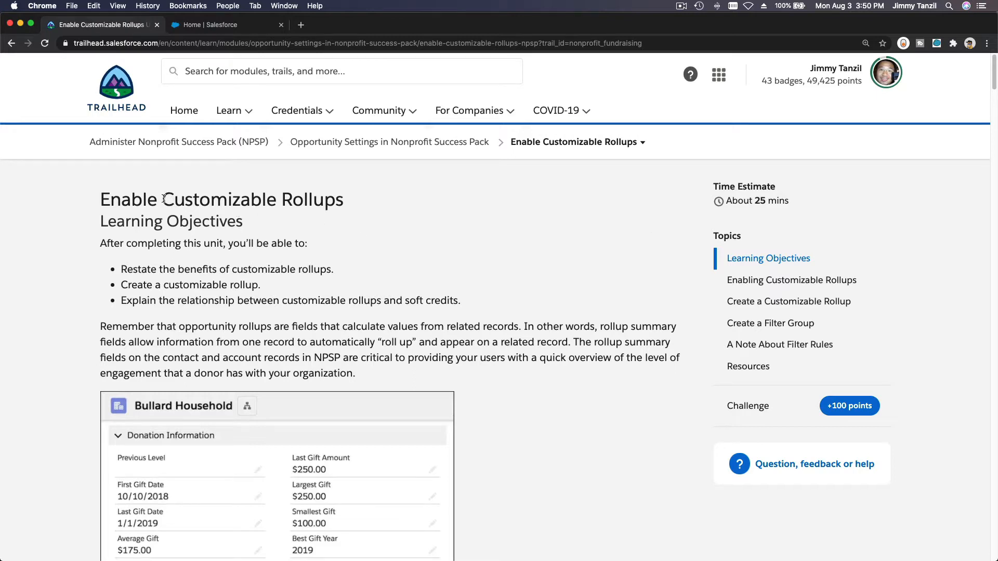
# Step: Leave the Customizable Rollups heading and switch to the Home | Salesforce tab
pyautogui.moveTo(164, 199); pyautogui.dragTo(342, 201)
pyautogui.click(404, 206)
pyautogui.click(217, 29)
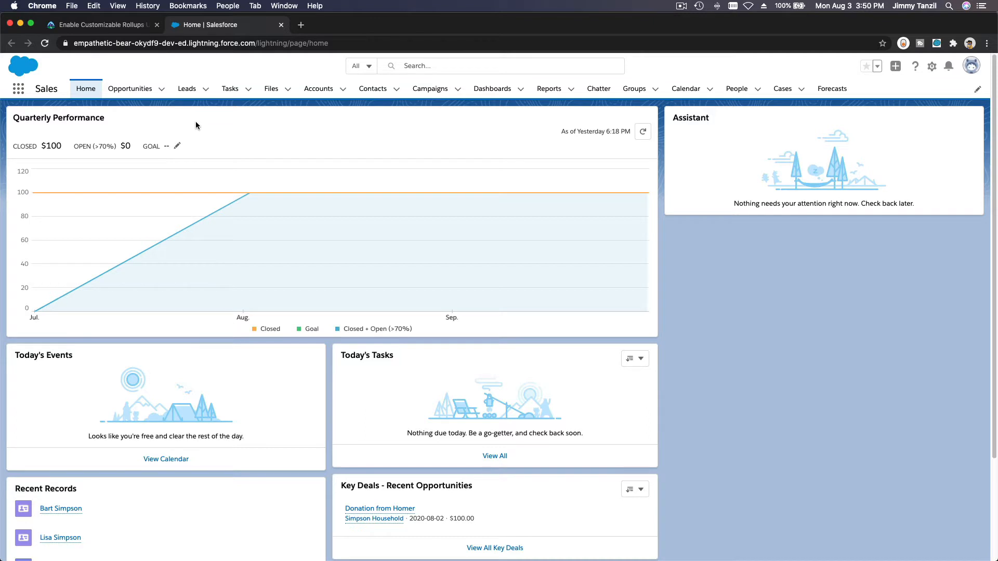
# Step: Open the Simpson Household account from the Accounts tab's Recently Viewed list
pyautogui.click(318, 89)
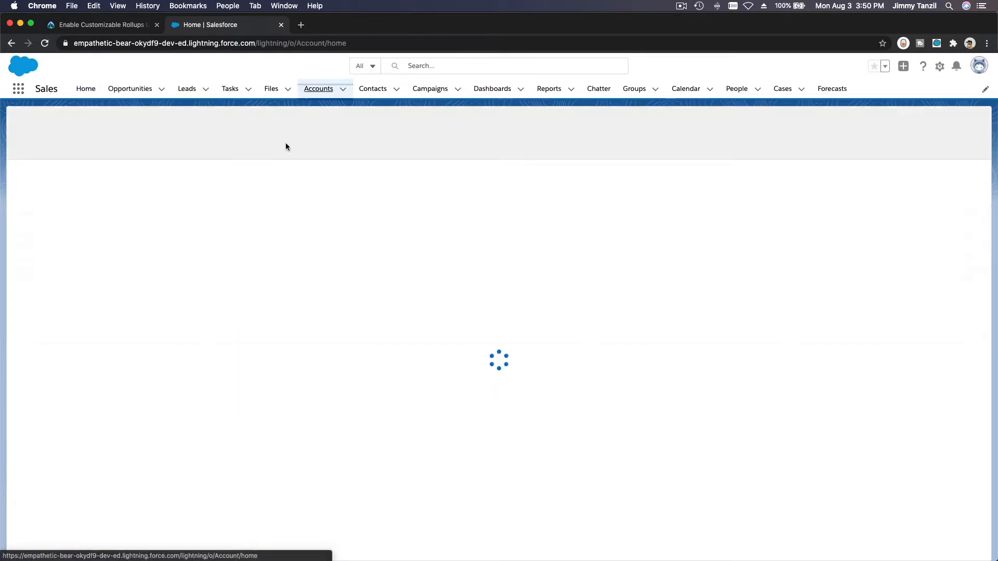
pyautogui.click(98, 183)
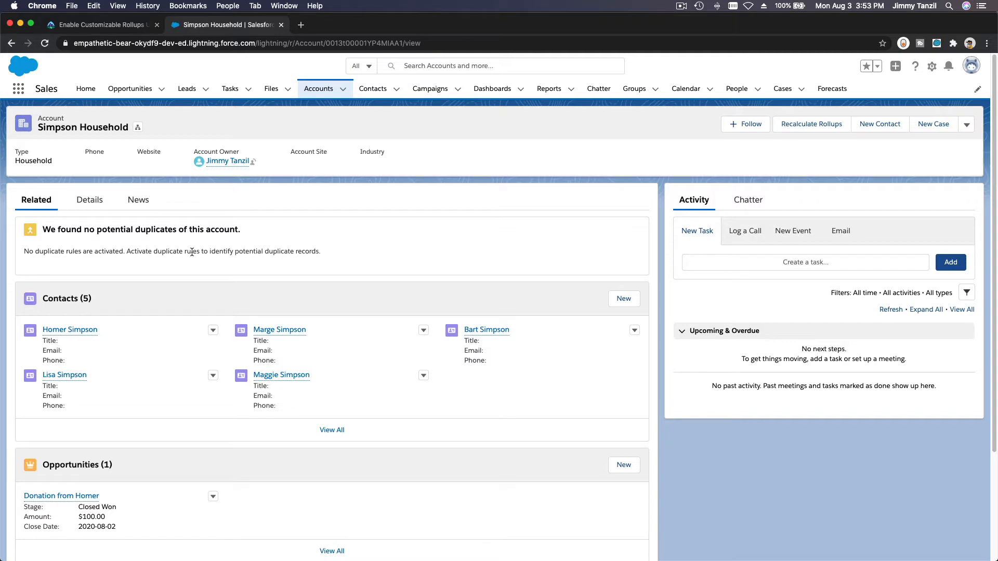
# Step: Return to the Trailhead unit and read down to the Create a Filter Group and filter rules sections
pyautogui.click(131, 26)
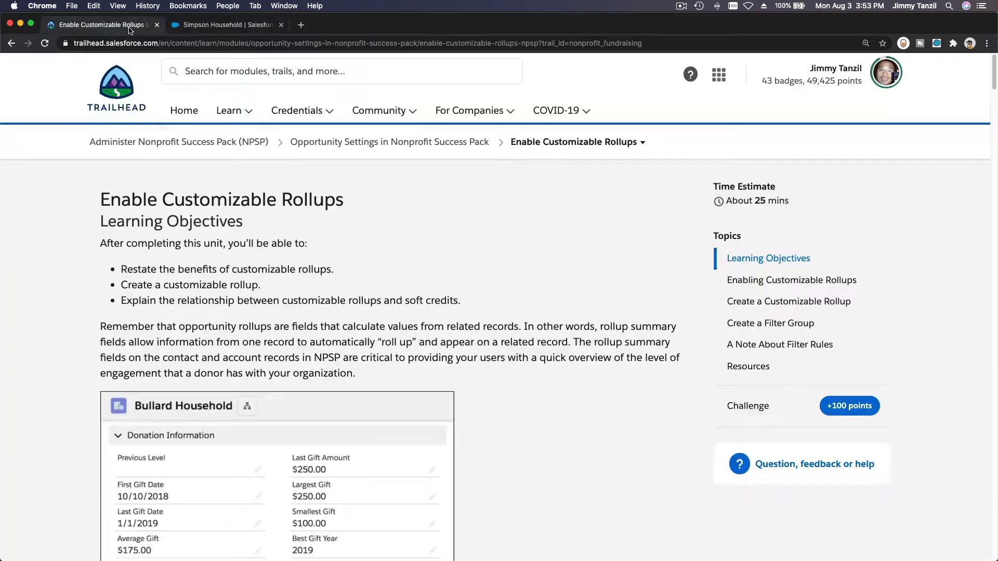
pyautogui.scroll(-1, 353, 255)
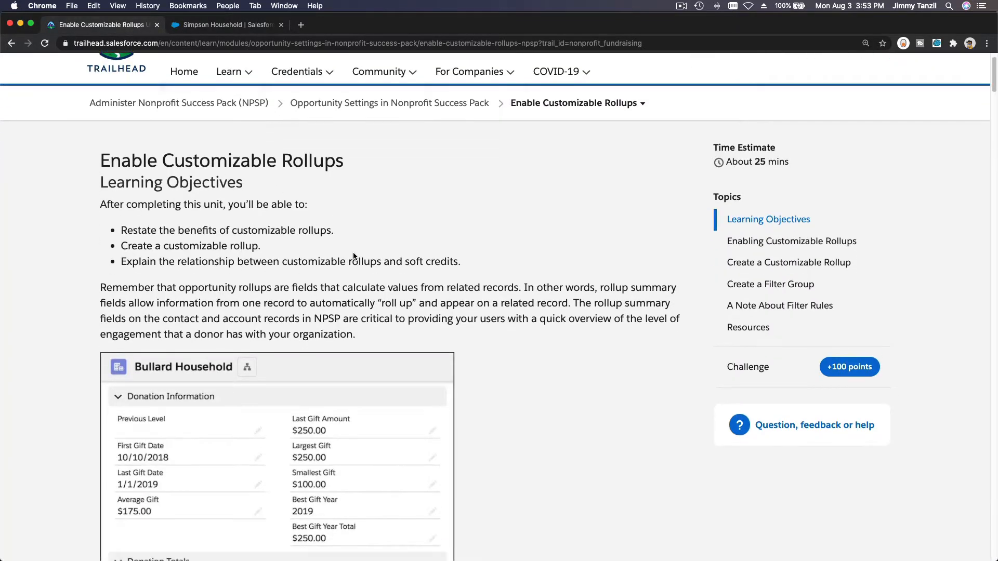
pyautogui.scroll(1, 354, 256)
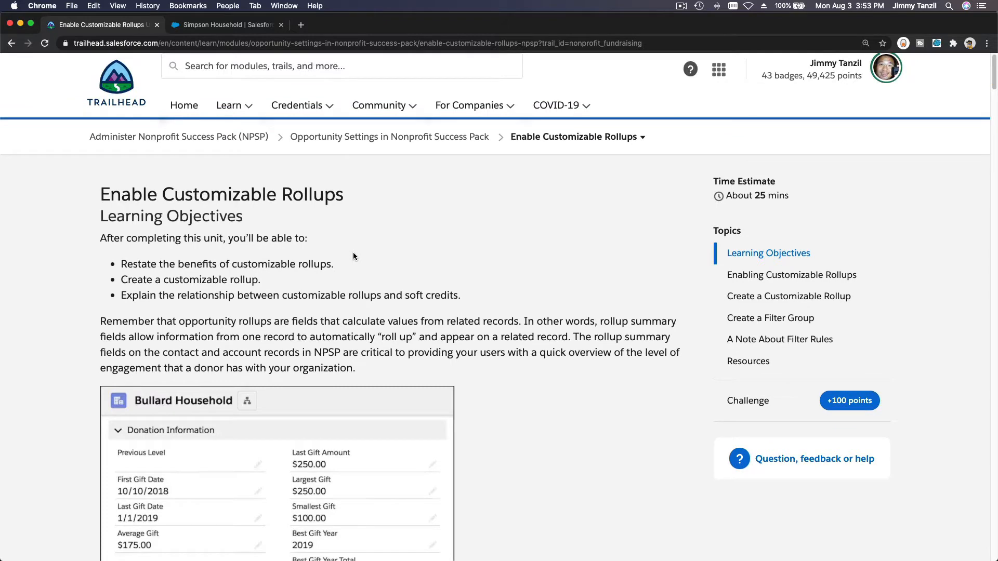
pyautogui.click(239, 27)
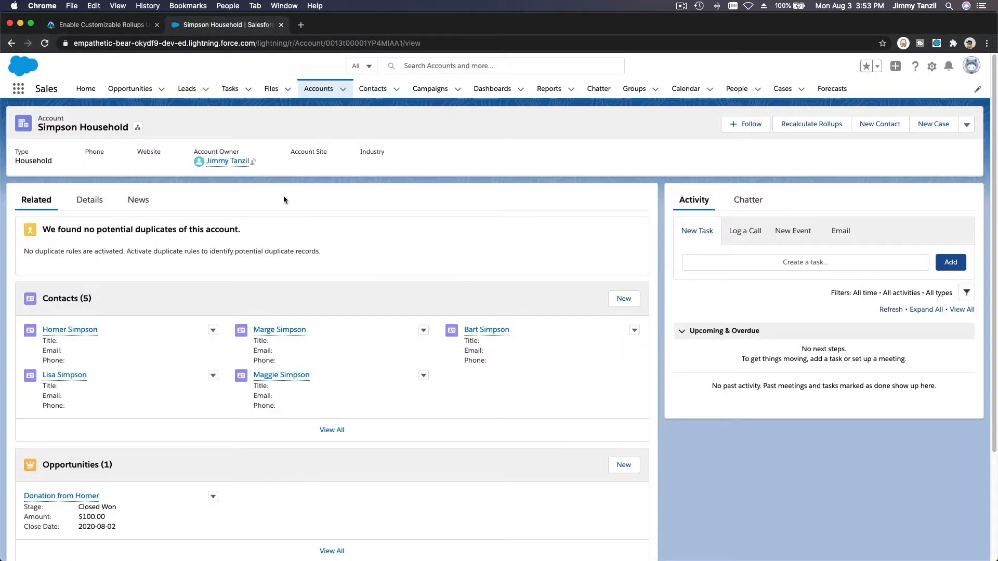
pyautogui.click(115, 24)
pyautogui.scroll(-10, 524, 328)
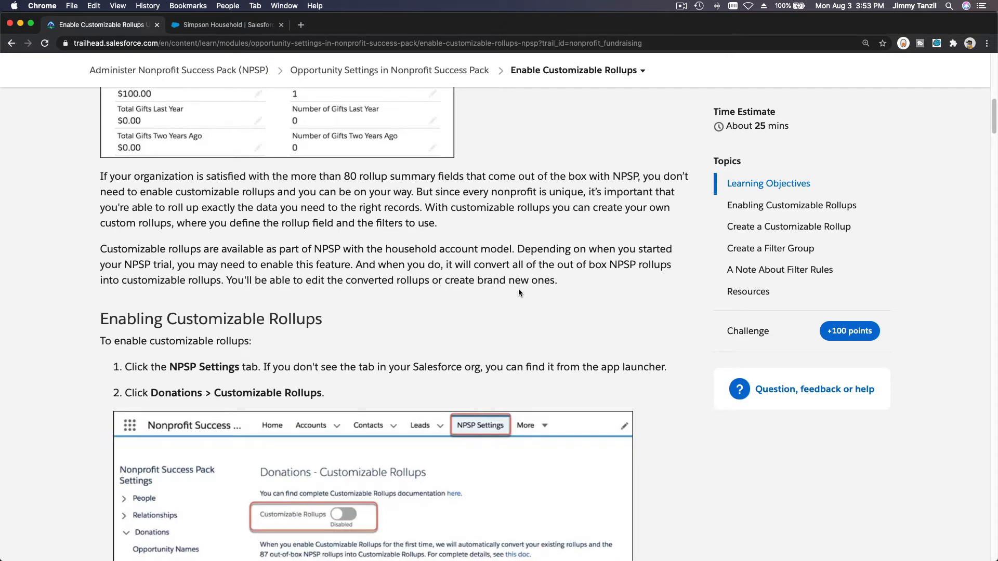
pyautogui.scroll(-15, 518, 292)
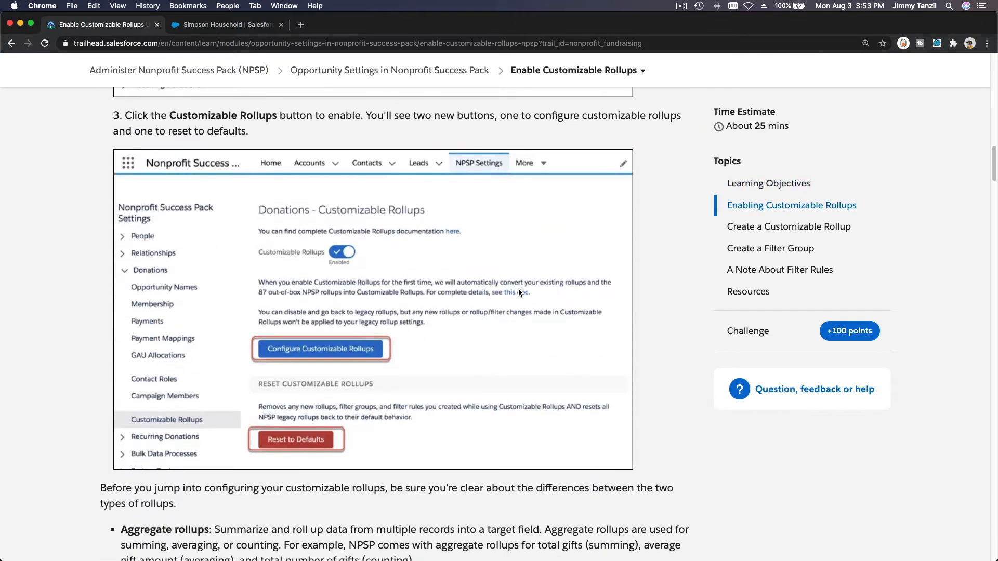
pyautogui.scroll(-3, 519, 292)
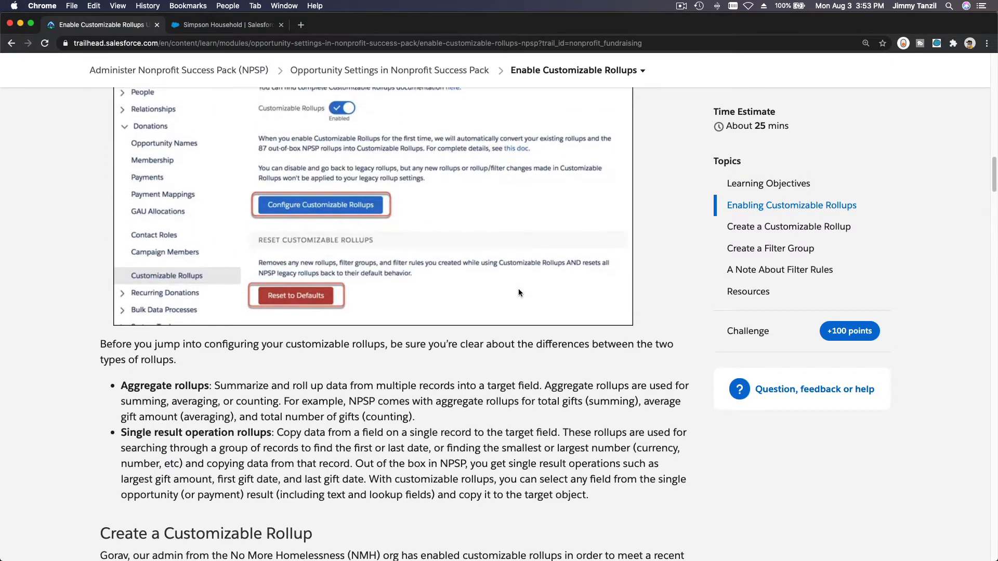
pyautogui.scroll(-12, 519, 292)
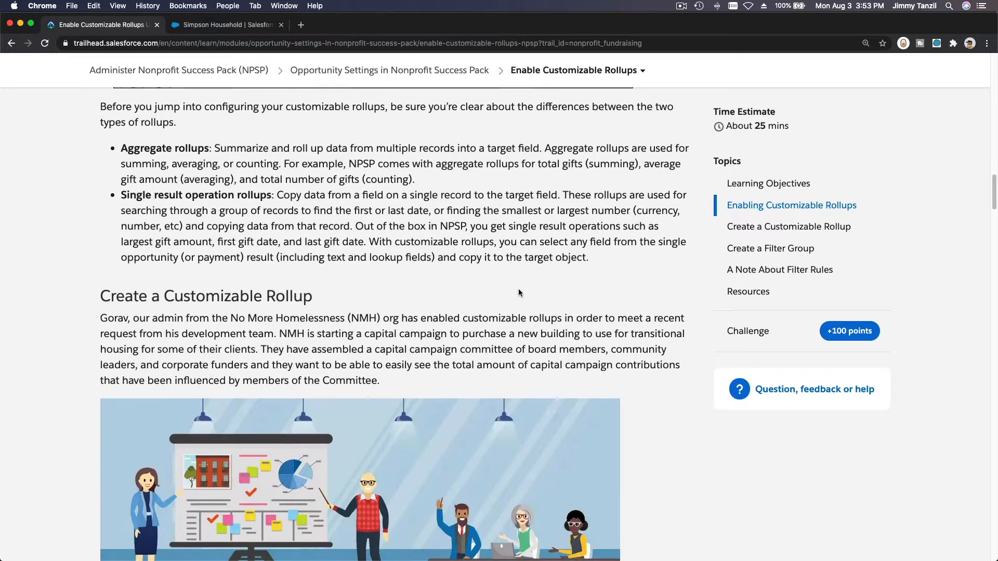
pyautogui.scroll(-1, 519, 292)
pyautogui.scroll(-4, 518, 289)
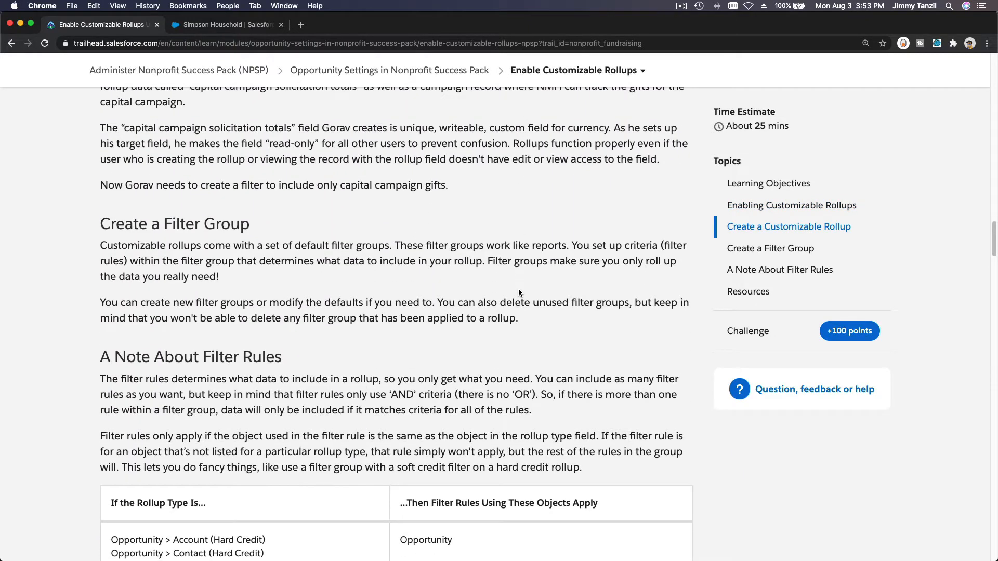
# Step: Find 'capi' in the unit and pick out the capital campaign for a new building scenario
pyautogui.press('super+f')
pyautogui.write('capi')
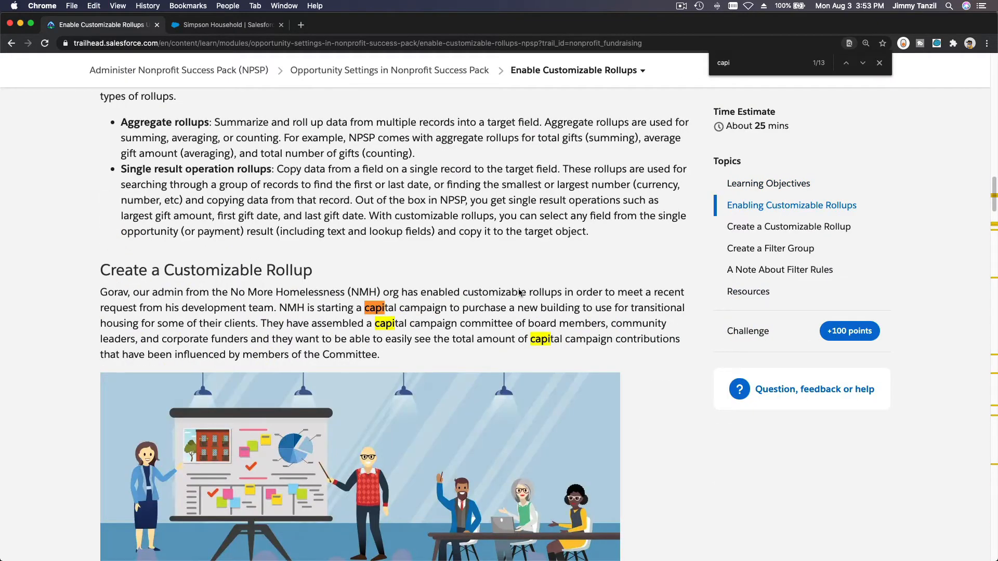
pyautogui.doubleClick(404, 306)
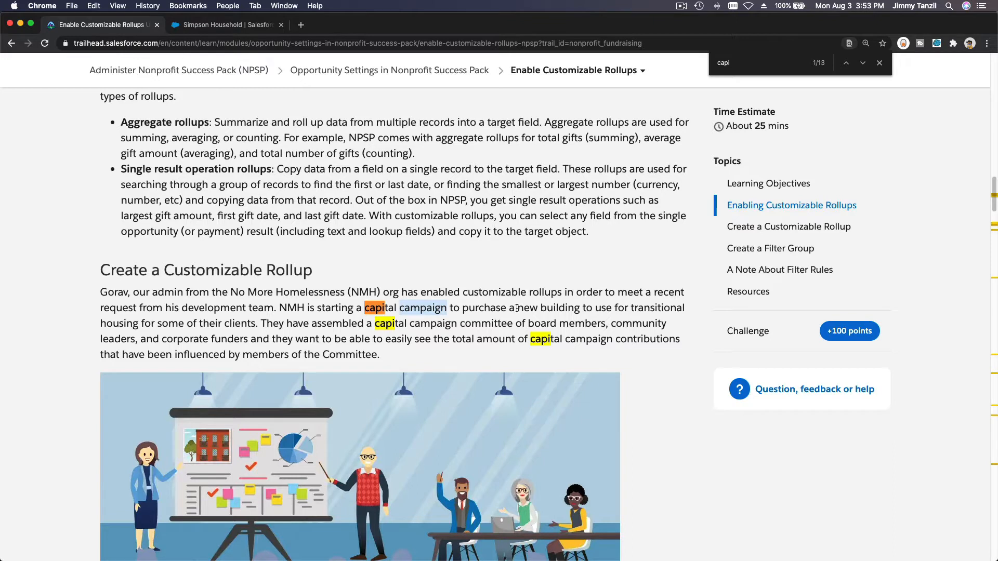
pyautogui.moveTo(517, 308); pyautogui.dragTo(580, 308)
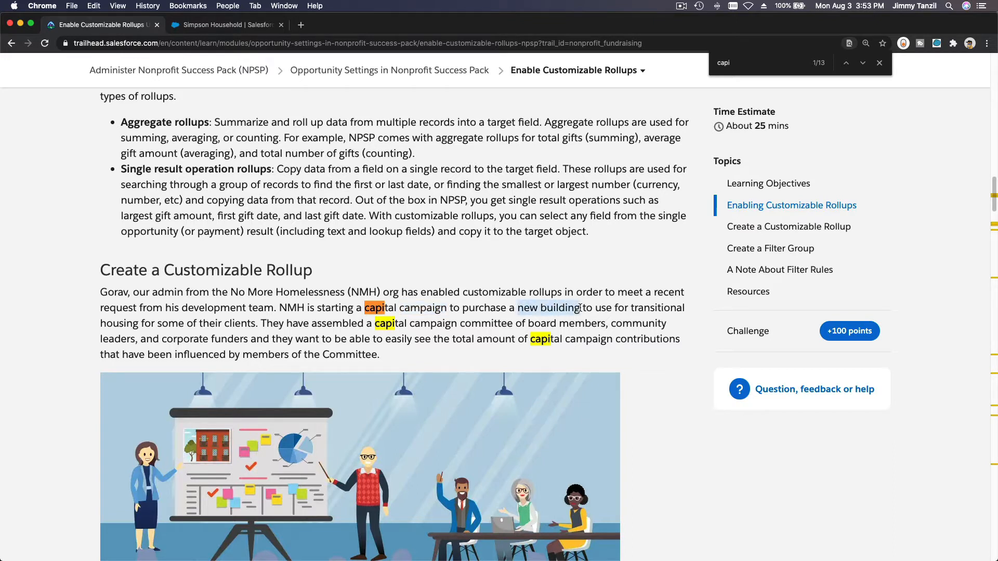
pyautogui.click(514, 268)
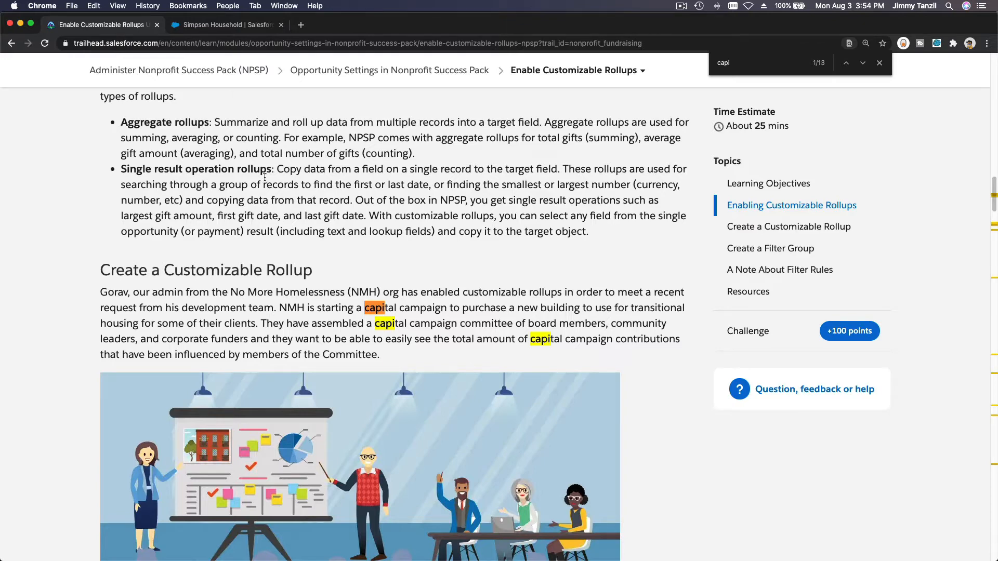
# Step: Switch back to the Simpson Household | Salesforce tab
pyautogui.click(222, 25)
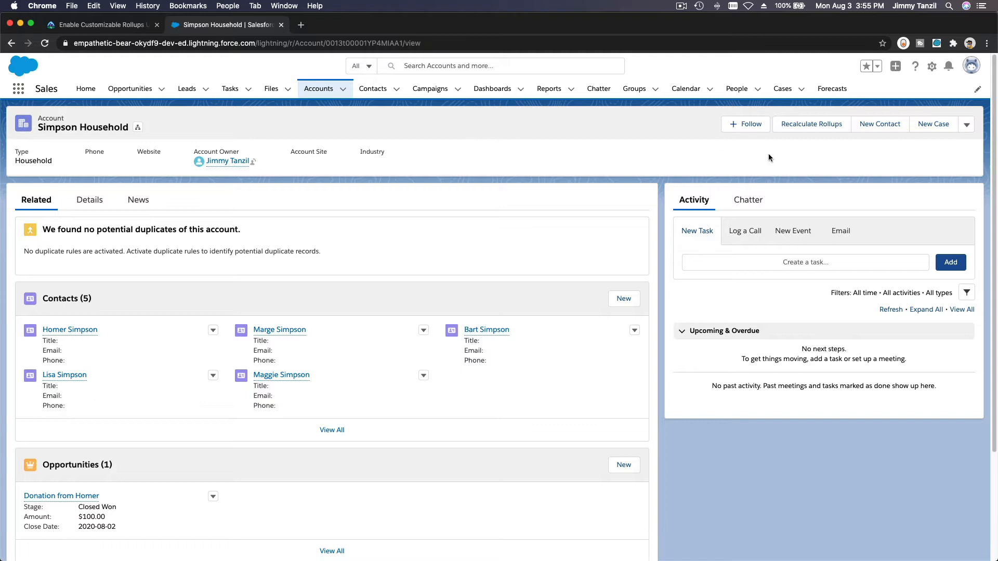
# Step: In Setup's Object Manager, filter for Contact and show its Fields & Relationships
pyautogui.click(931, 68)
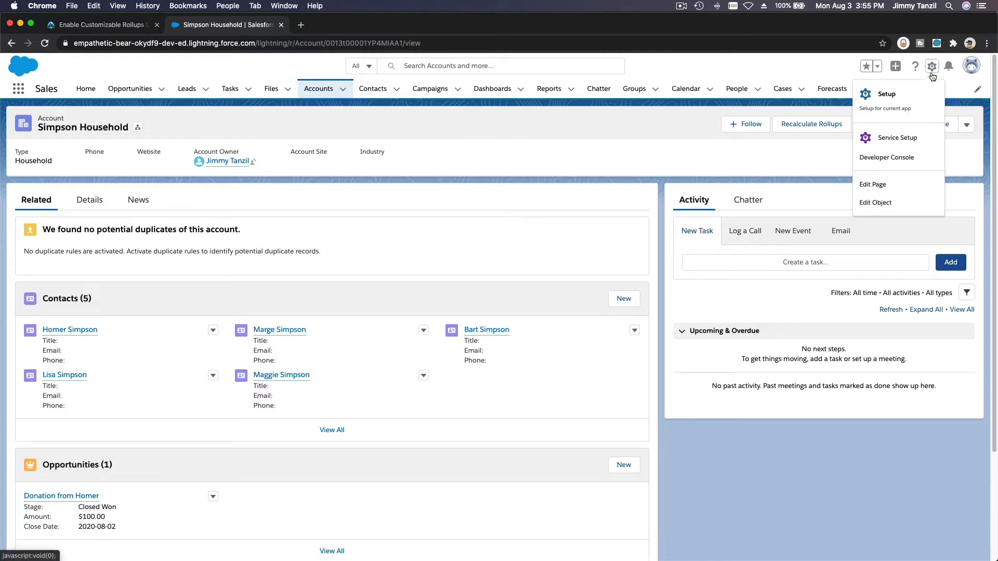
pyautogui.click(929, 96)
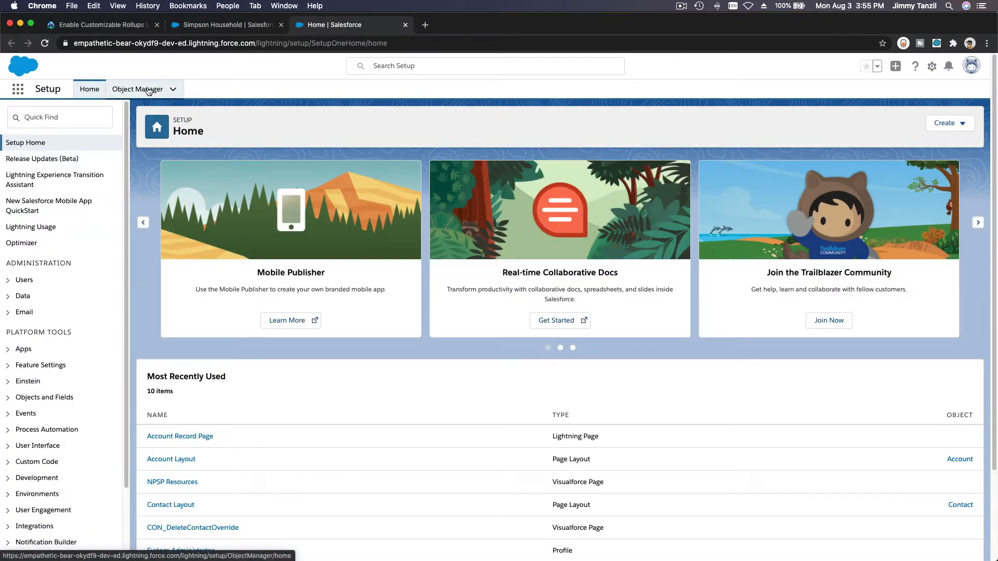
pyautogui.click(137, 89)
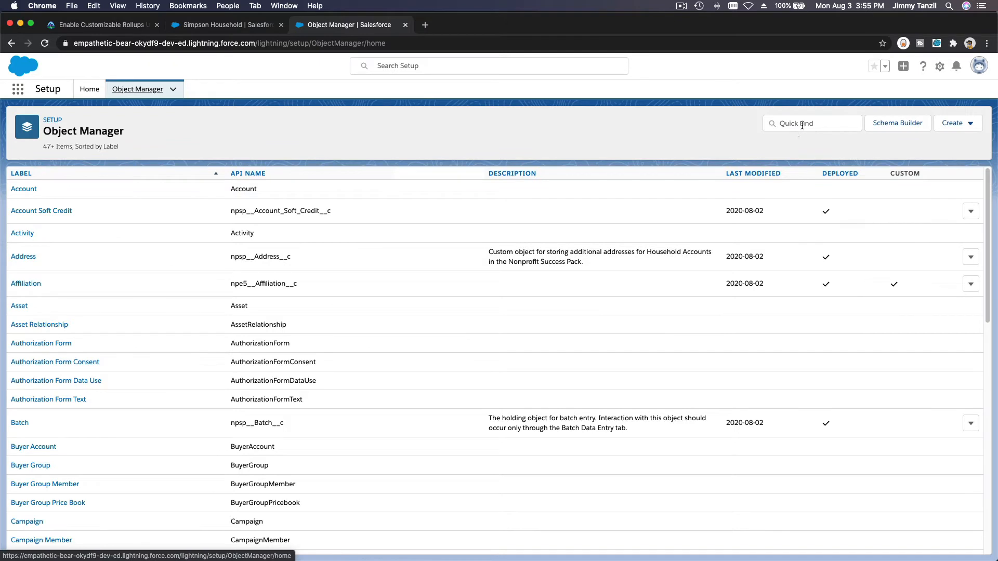
pyautogui.click(802, 125)
pyautogui.write('Contac')
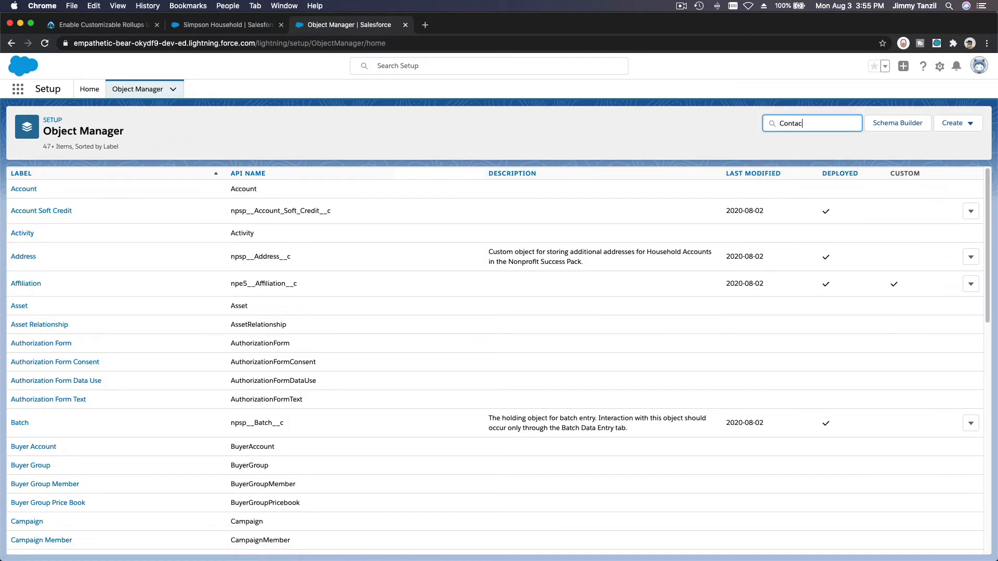
pyautogui.write('t')
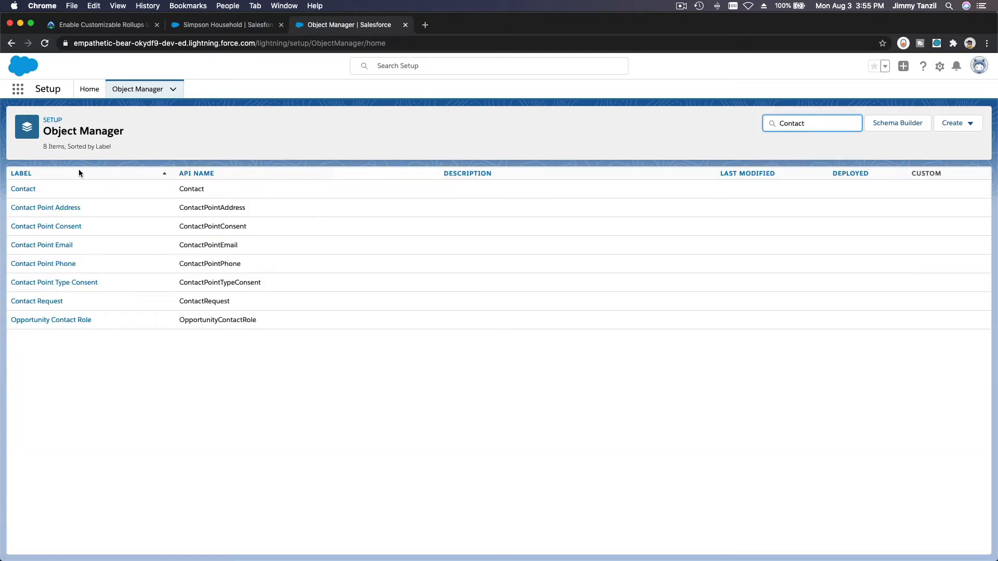
pyautogui.click(23, 189)
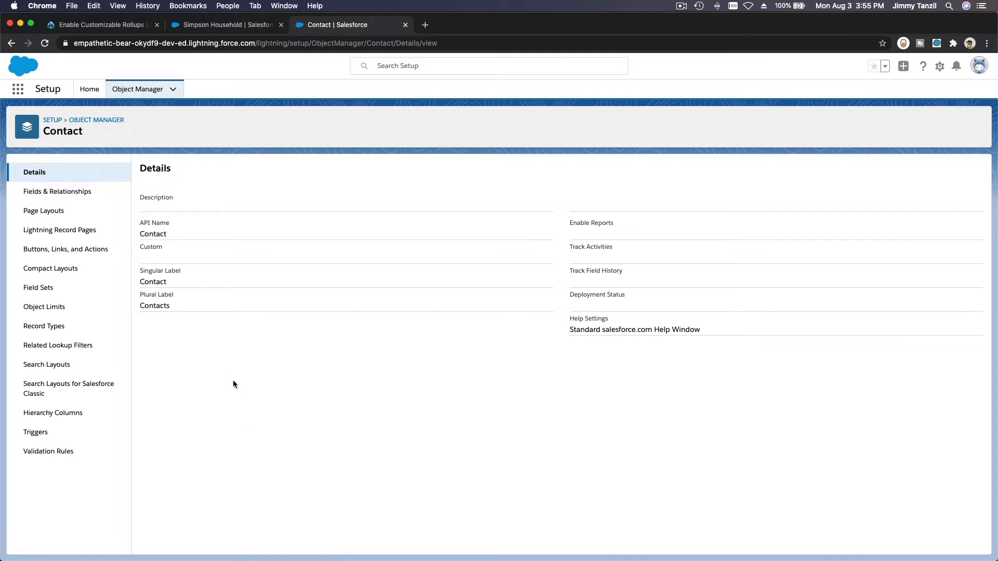
pyautogui.click(96, 191)
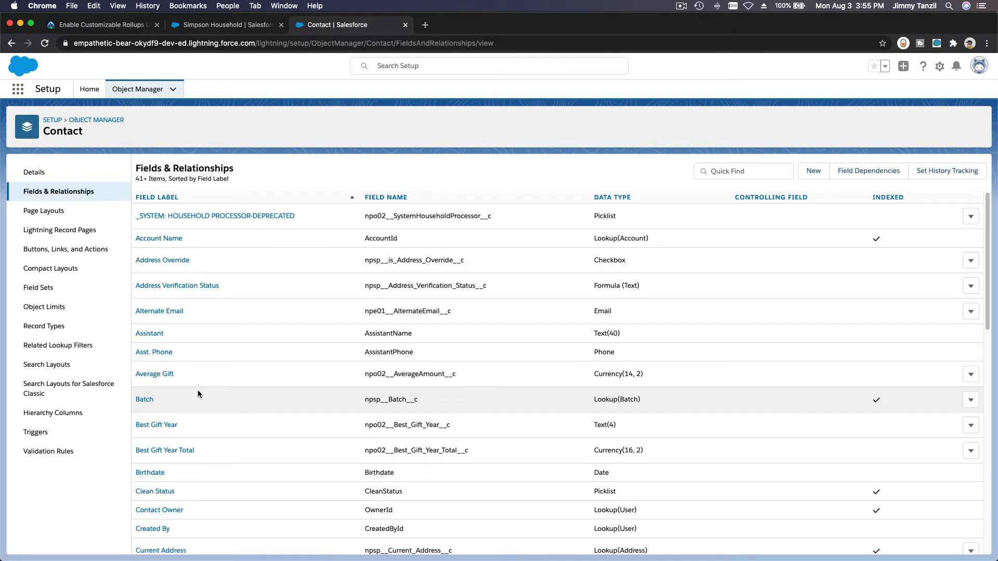
# Step: Start a new Contact custom field with the Currency data type
pyautogui.click(813, 174)
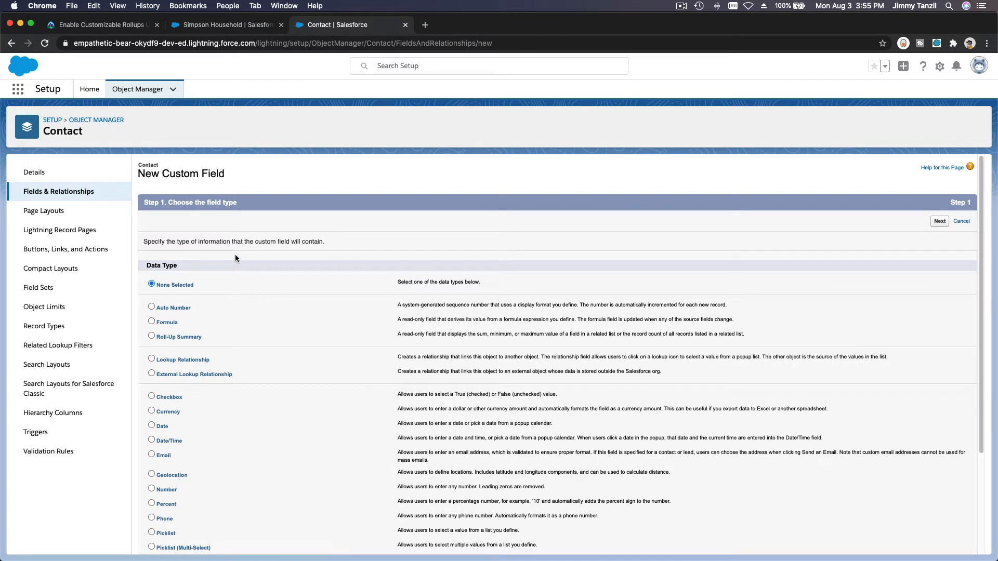
pyautogui.scroll(-2, 235, 258)
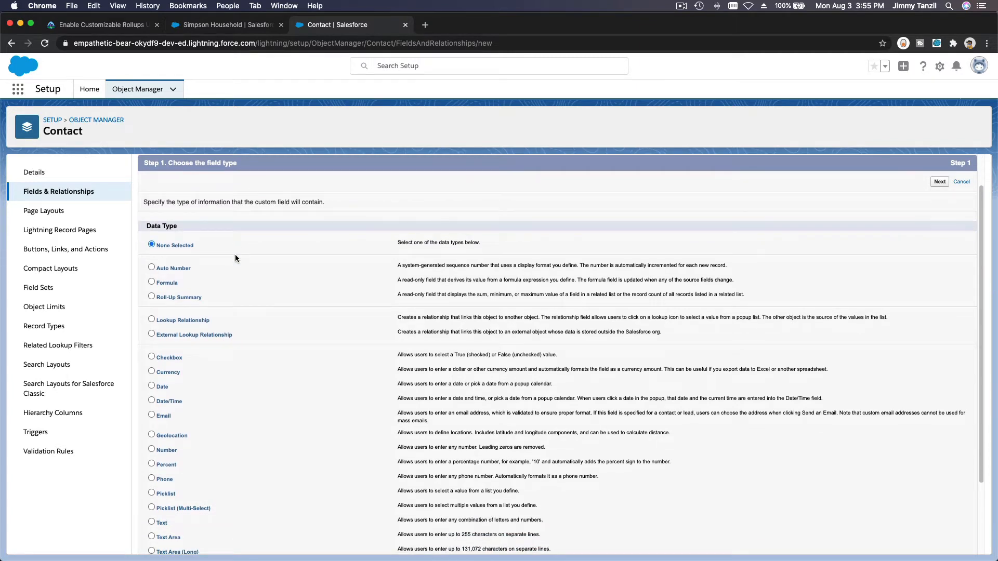
pyautogui.scroll(-2, 234, 258)
pyautogui.click(171, 318)
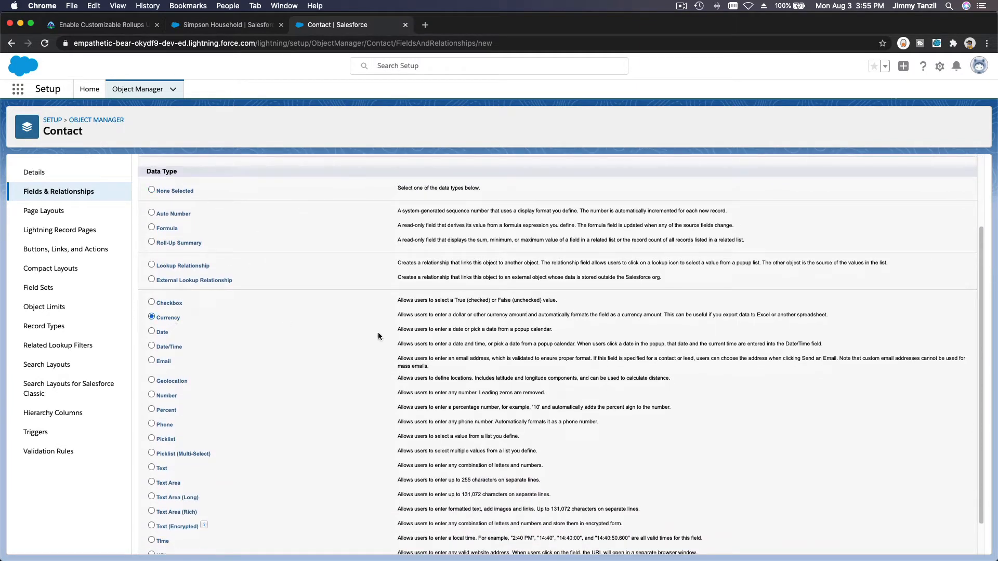
pyautogui.scroll(-2, 751, 397)
pyautogui.scroll(-1, 751, 397)
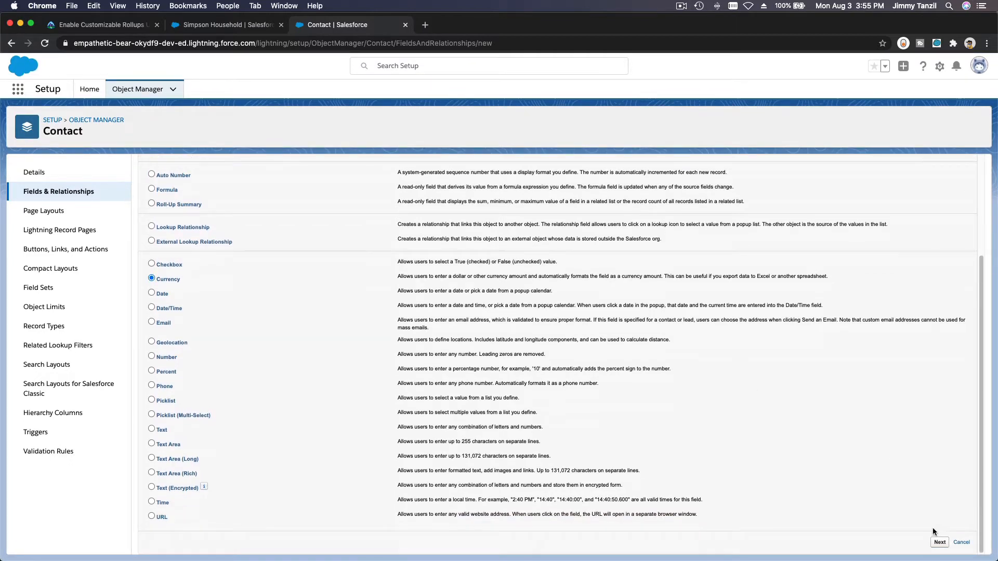
pyautogui.click(939, 542)
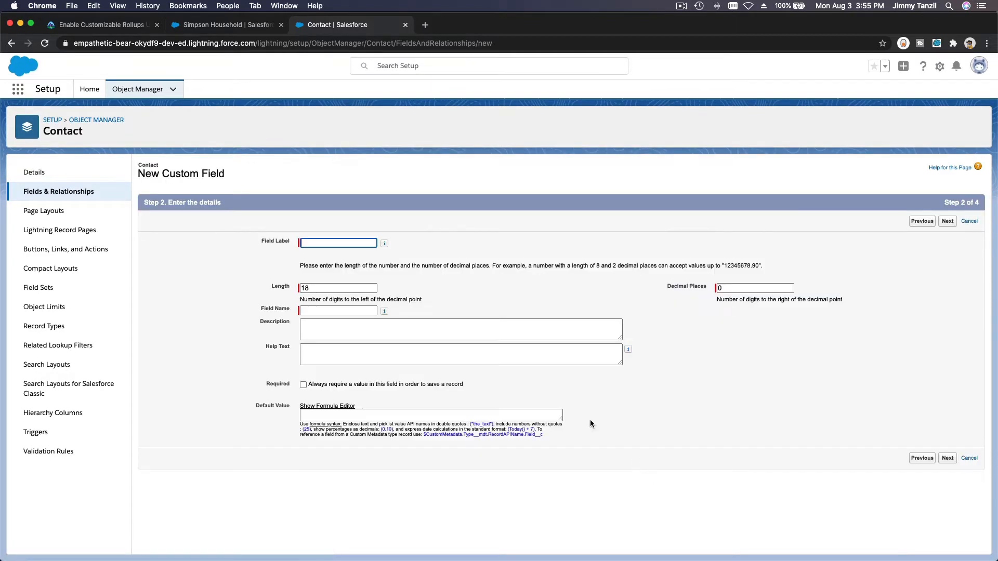
# Step: Label the field 'Springfield Lake Field Trip Soft Credit' with length 16 and 2 decimal places
pyautogui.click(361, 243)
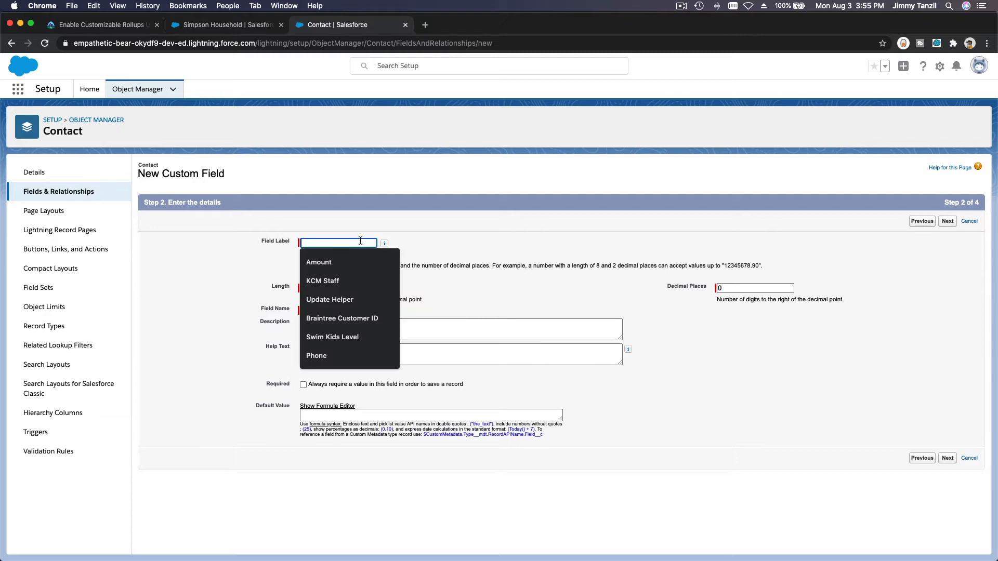
pyautogui.write('Springf')
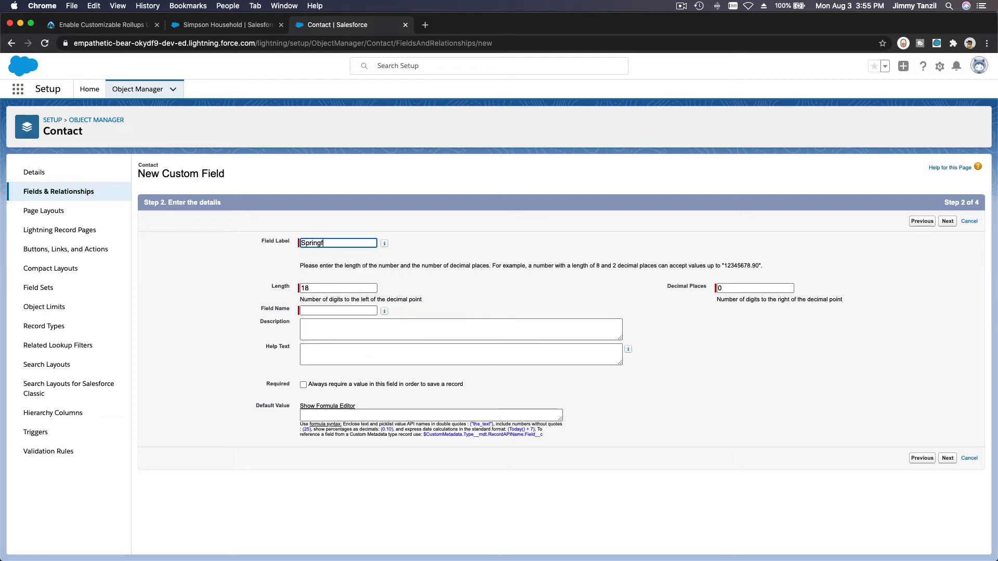
pyautogui.write('ield Lake Field Trip')
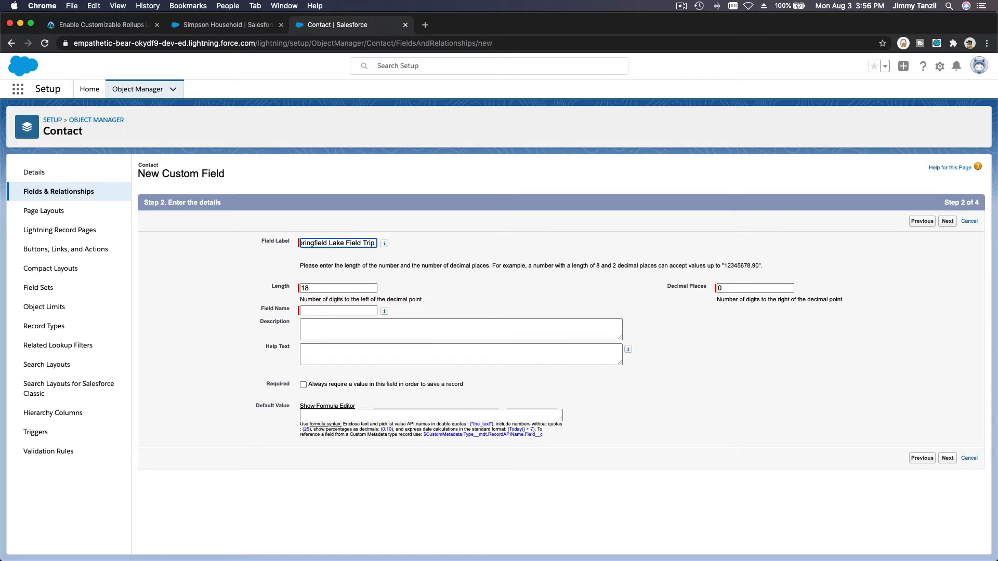
pyautogui.write(' Soft Credit')
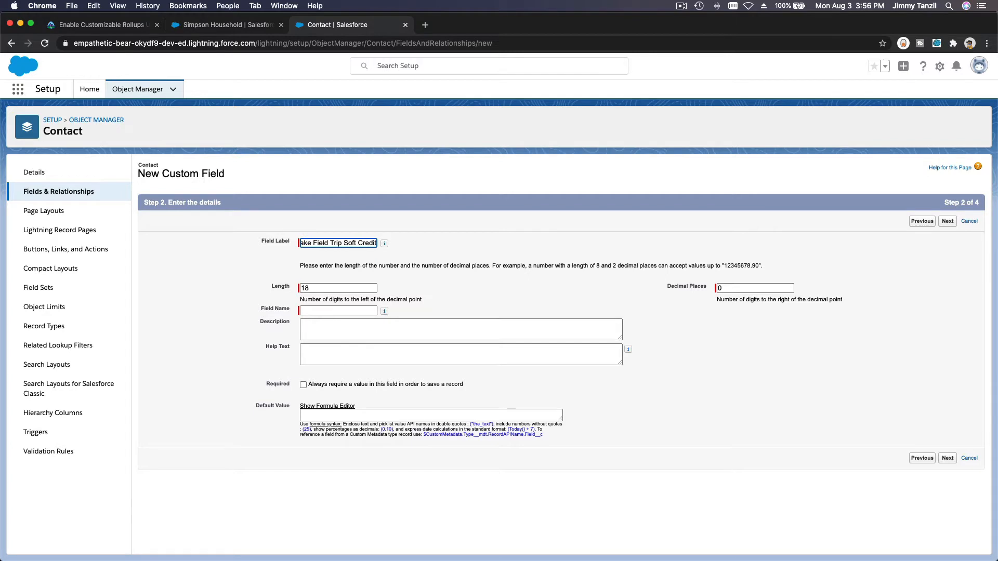
pyautogui.press('Tab')
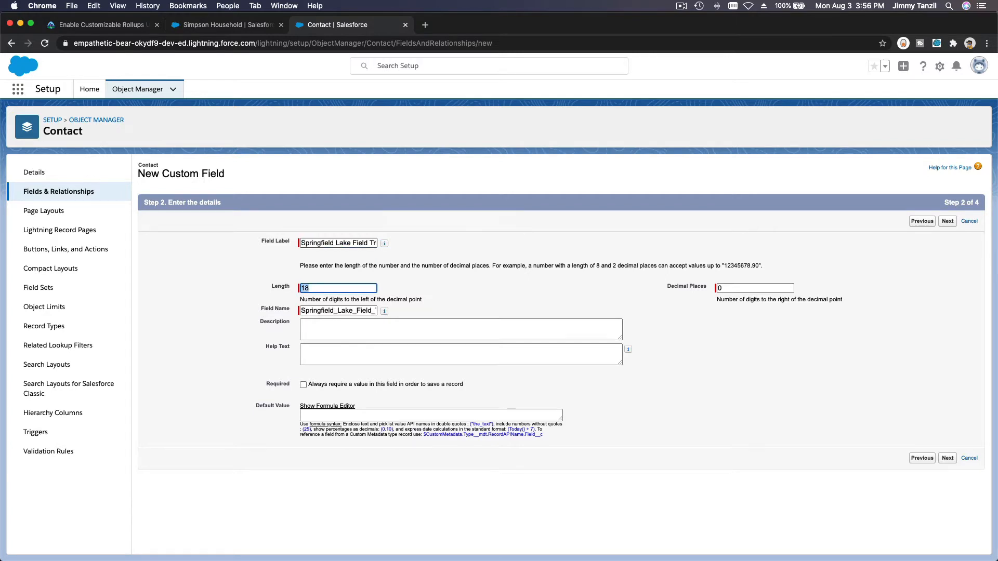
pyautogui.write('16')
pyautogui.press('Tab')
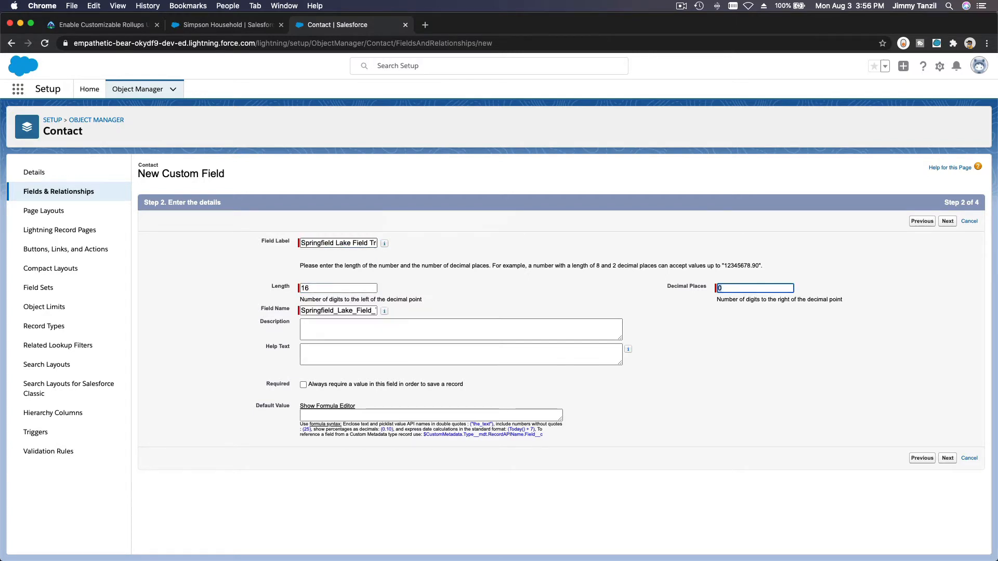
pyautogui.write('2')
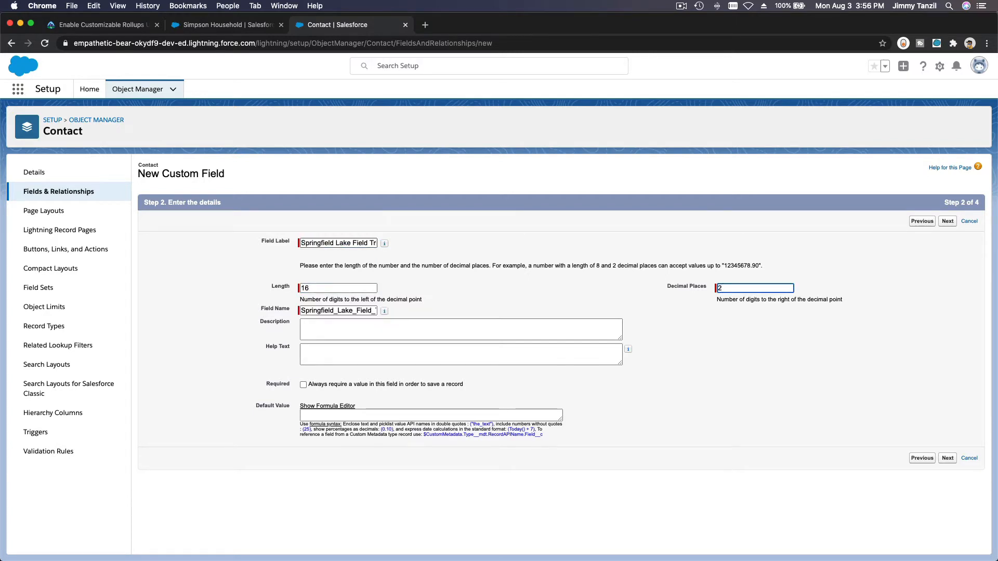
# Step: Describe it as this contact's soft credit for the annual Springfield Lake field trip, reusing that as help text
pyautogui.click(389, 323)
pyautogui.write('The sof')
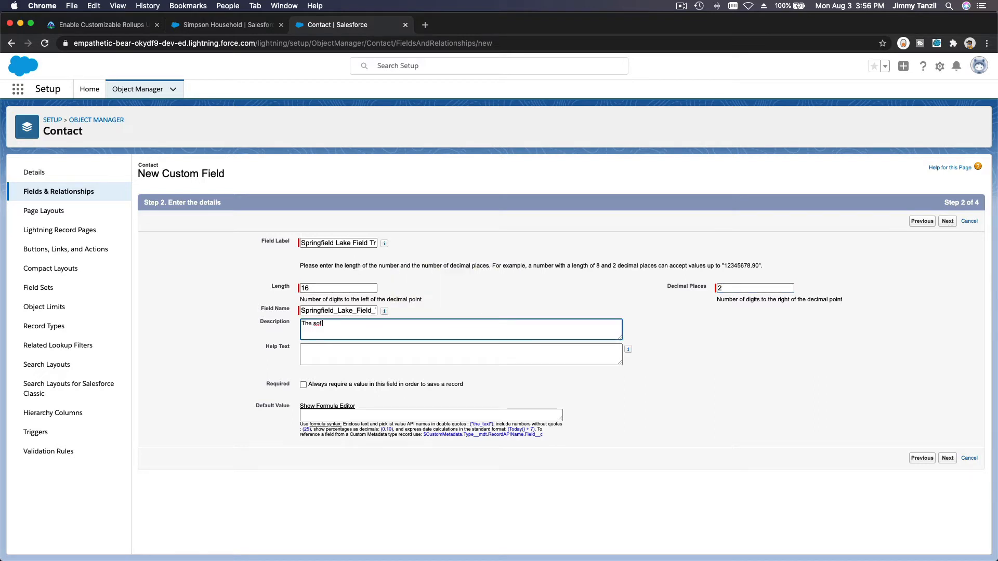
pyautogui.write('t credit this contact brings in for the annual')
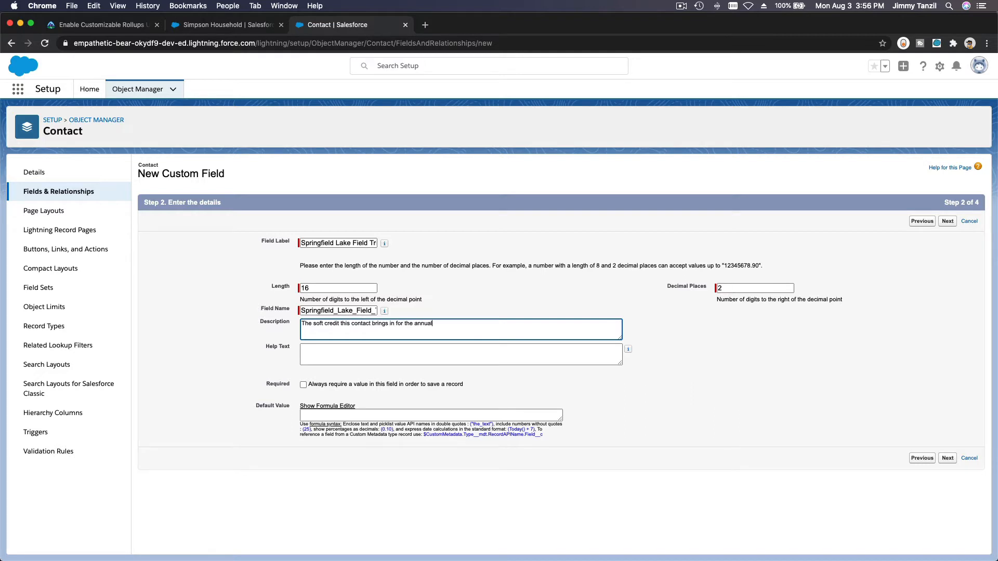
pyautogui.write(' Springfield La')
pyautogui.press('BackSpace')
pyautogui.write('Lake field trip.')
pyautogui.press('super+a')
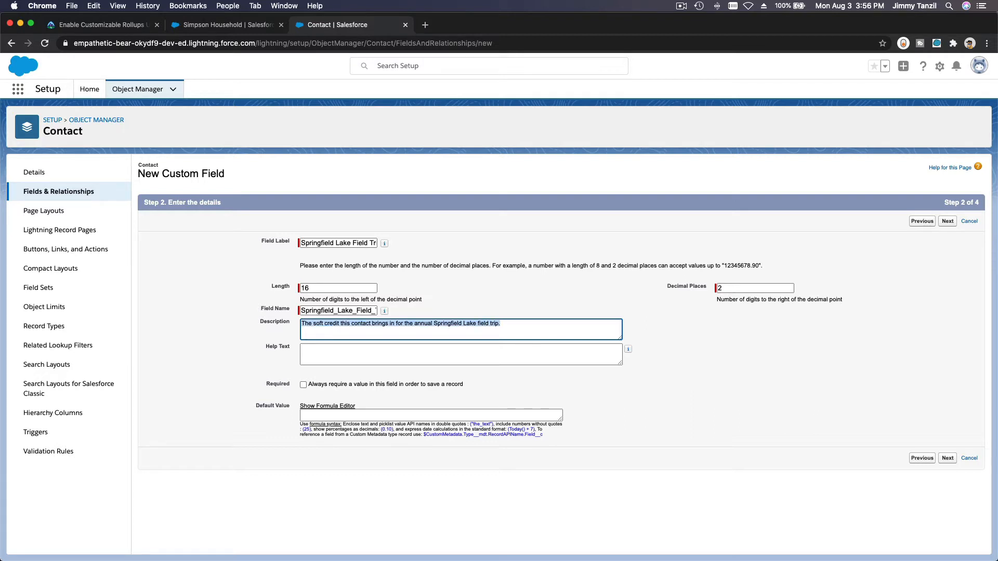
pyautogui.press('super+c')
pyautogui.click(394, 362)
pyautogui.press('super+v')
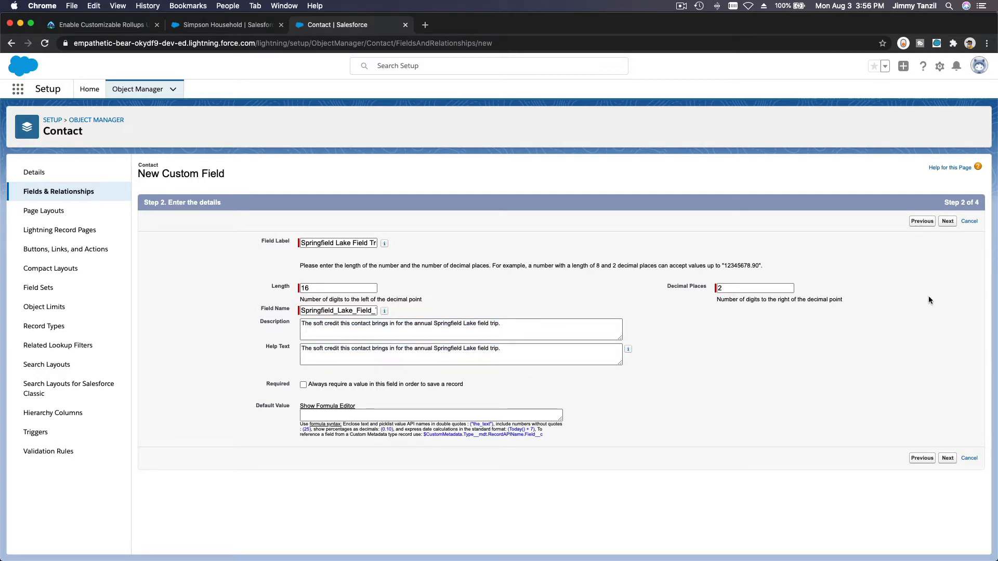
pyautogui.click(947, 221)
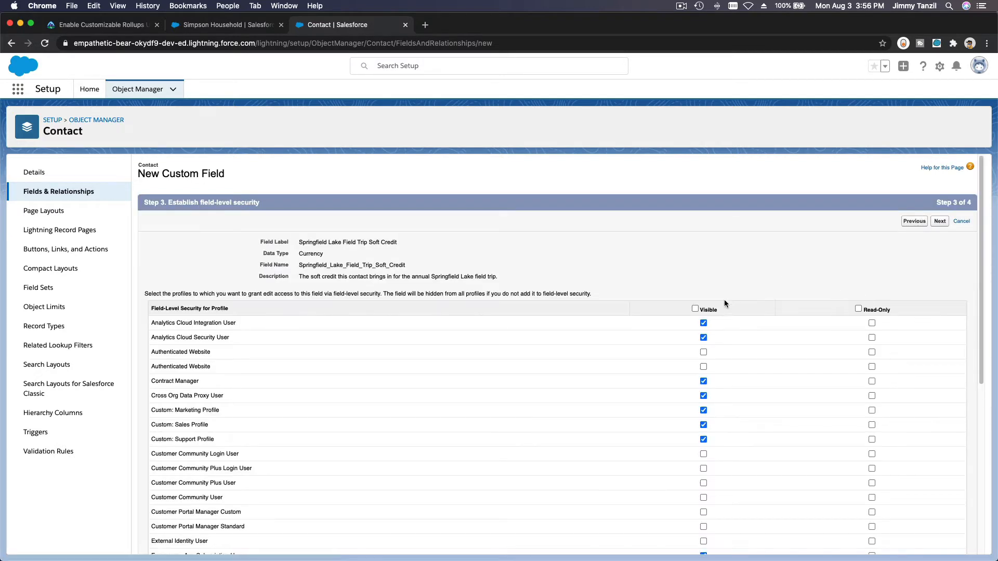
# Step: Make the field visible to all profiles, keep all Contact layouts, and save
pyautogui.click(694, 308)
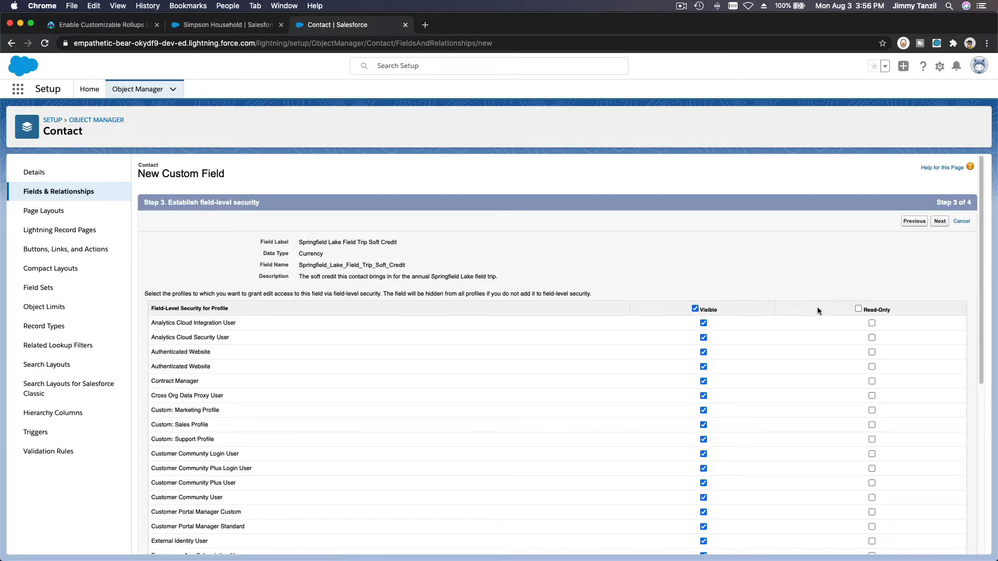
pyautogui.click(940, 222)
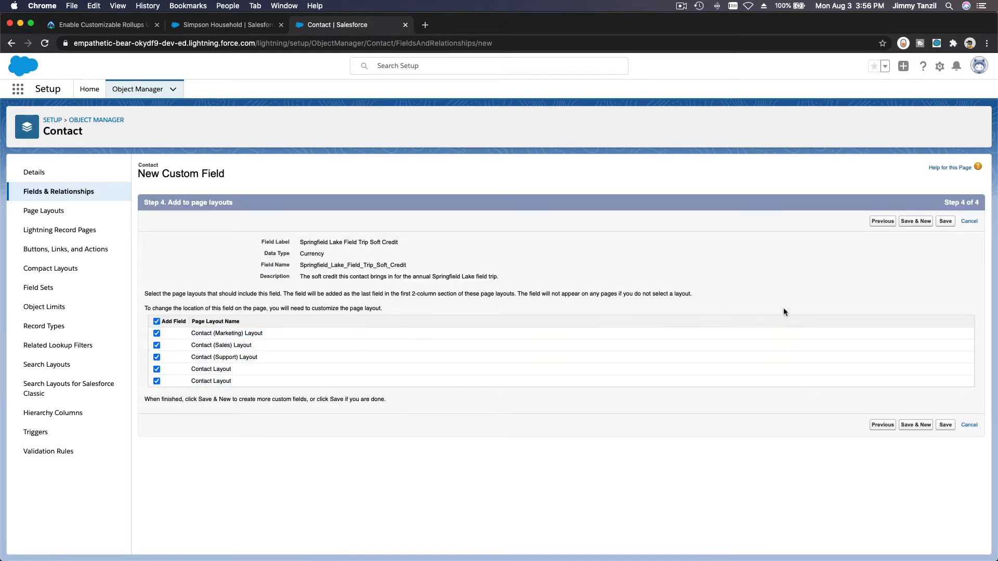
pyautogui.click(945, 222)
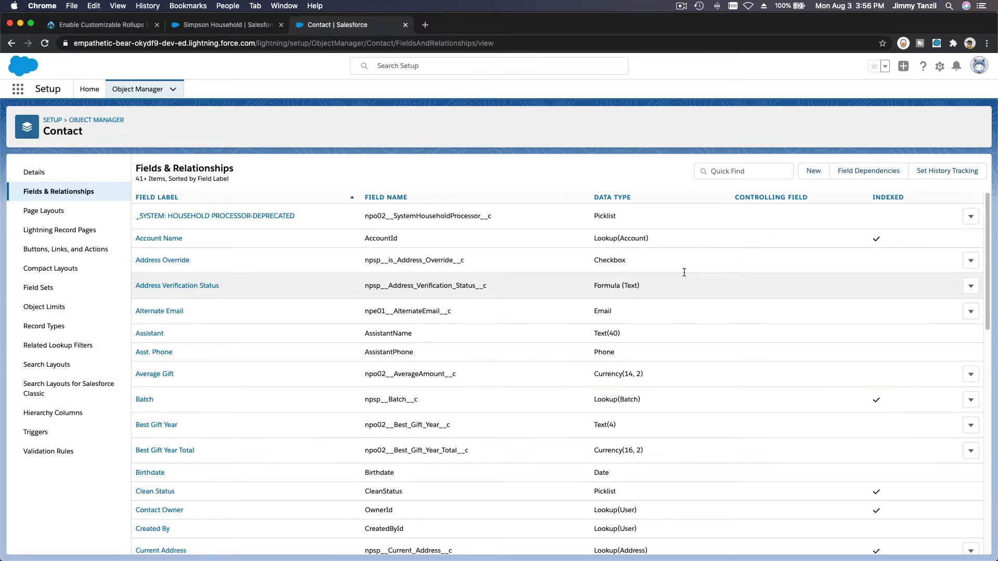
pyautogui.click(124, 28)
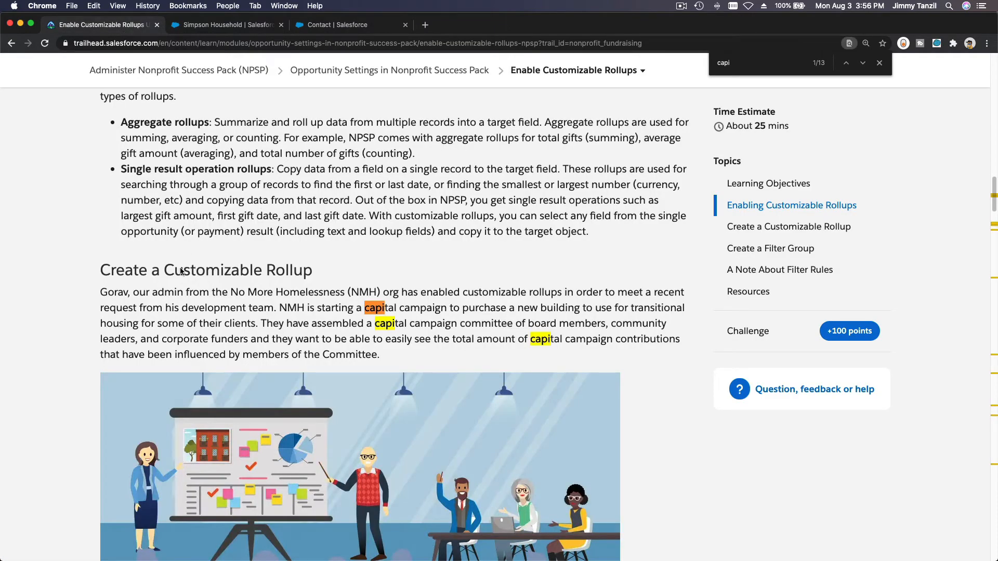
pyautogui.moveTo(164, 272); pyautogui.dragTo(311, 272)
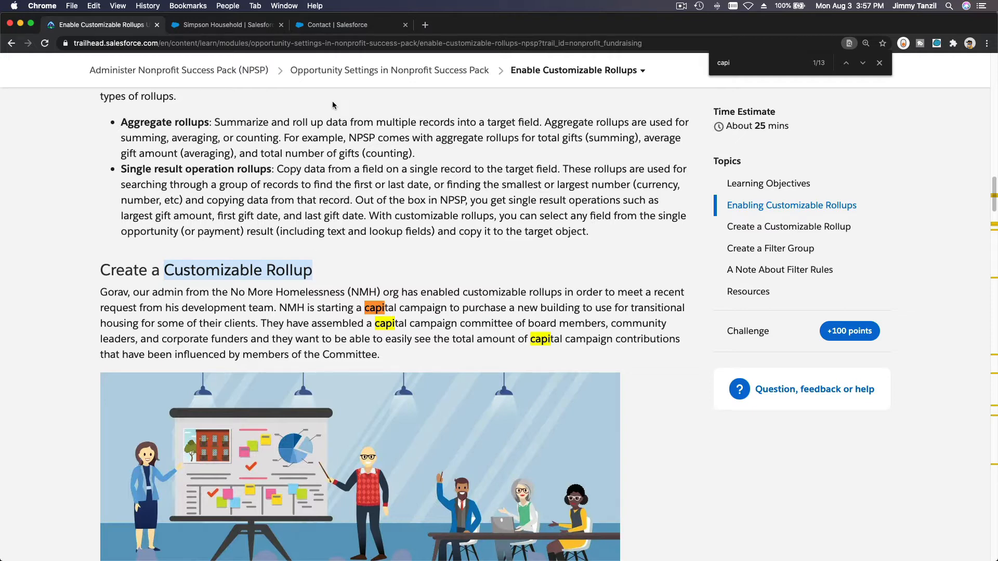
pyautogui.click(335, 25)
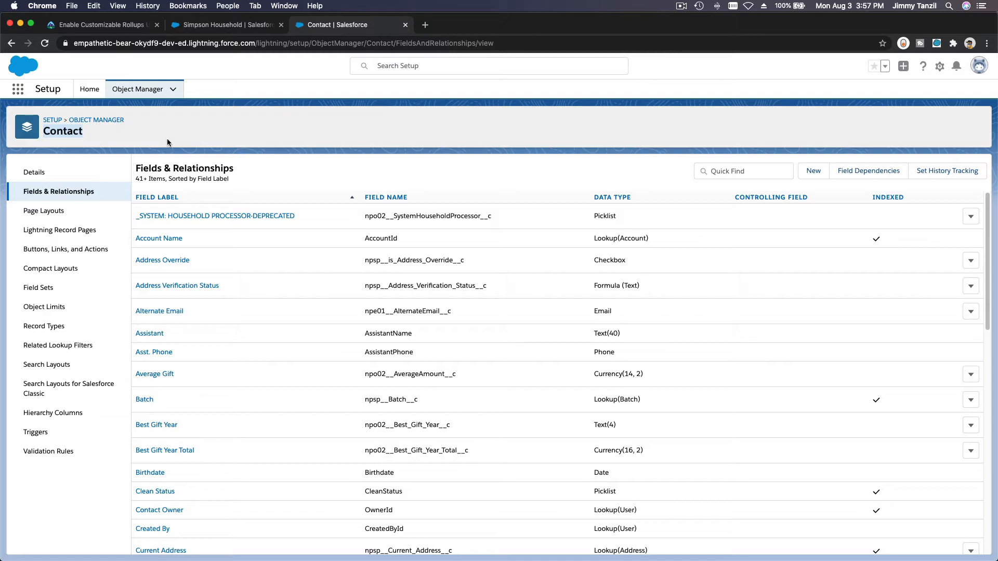
# Step: Search the App Launcher for 'npsp' and open NPSP Settings
pyautogui.click(18, 89)
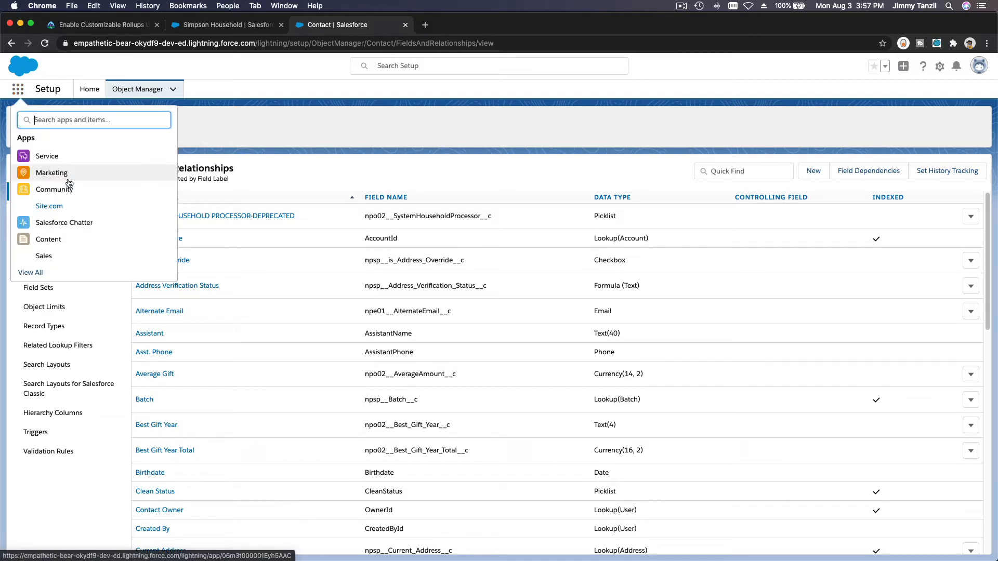
pyautogui.write('npas')
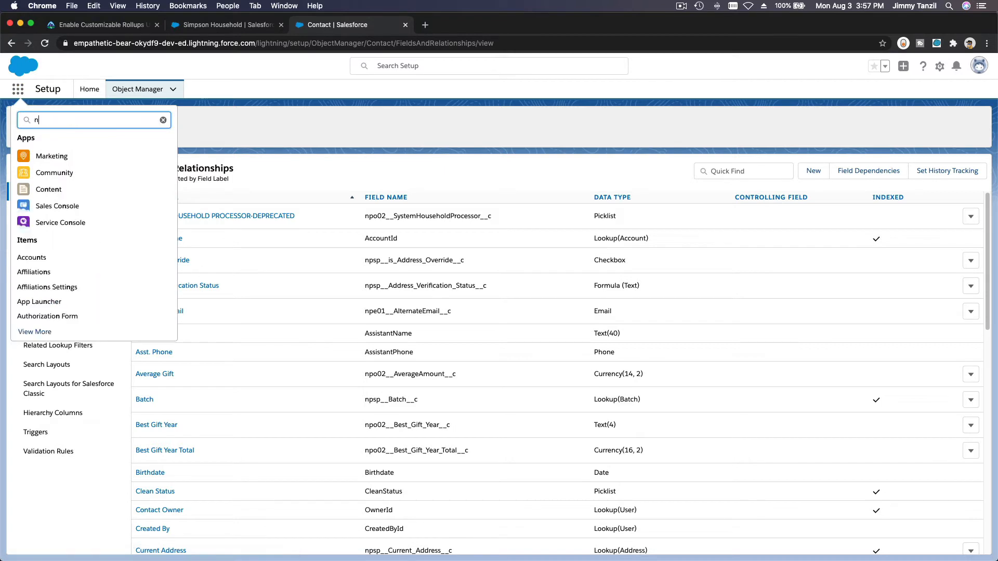
pyautogui.press('BackSpace')
pyautogui.write('sp')
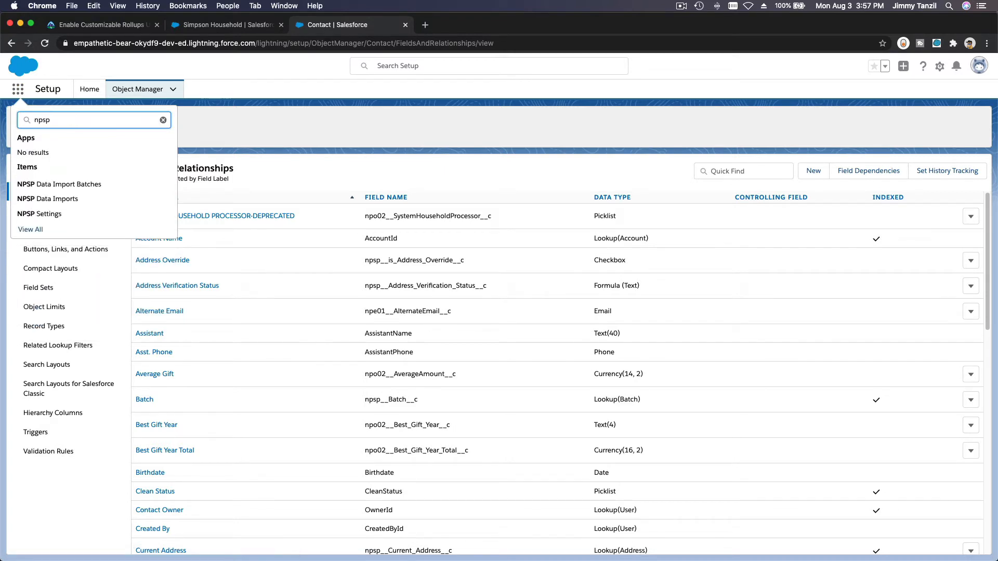
pyautogui.click(55, 215)
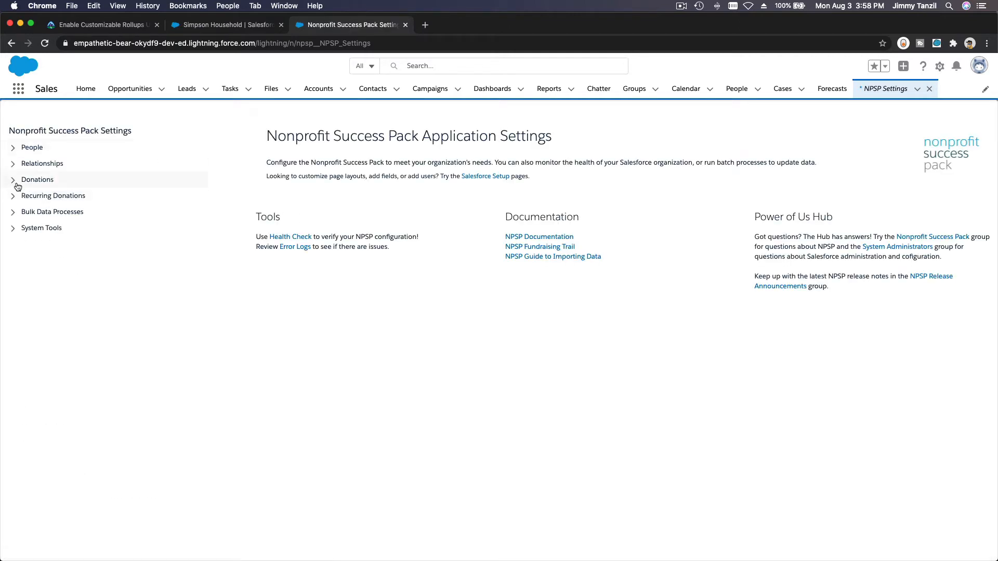
# Step: Expand the NPSP Donations settings group and open Setup in a new tab
pyautogui.click(16, 185)
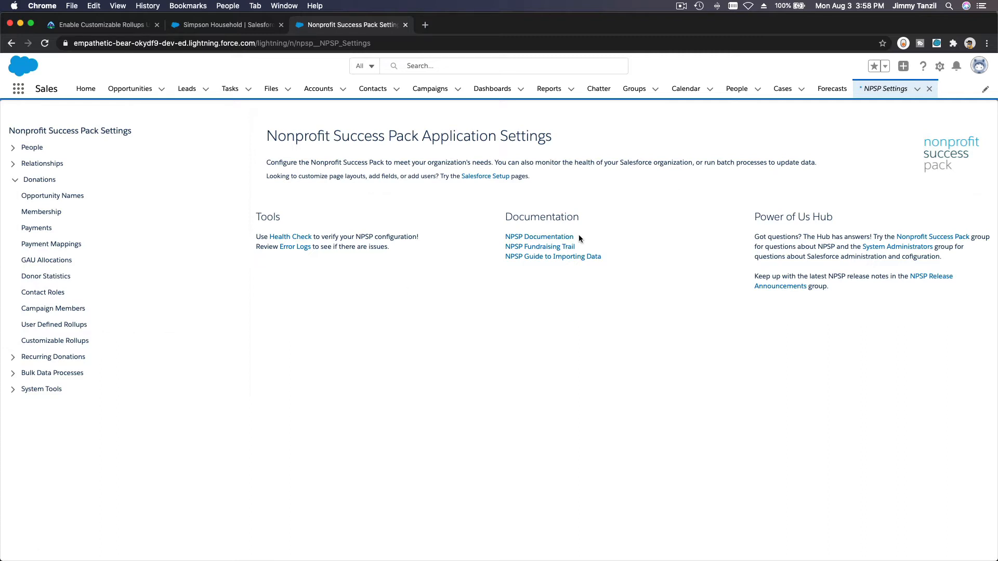
pyautogui.click(936, 67)
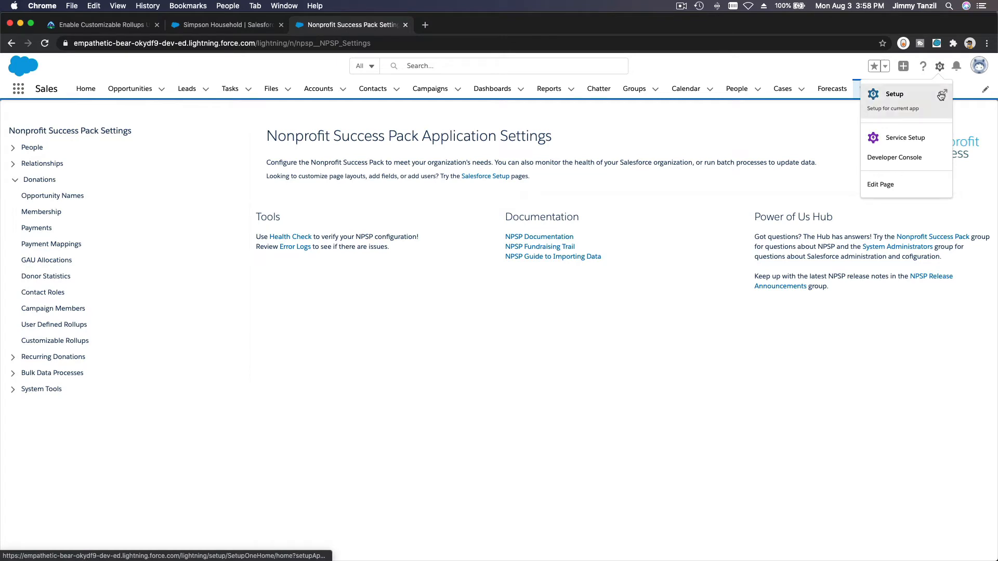
pyautogui.click(939, 93)
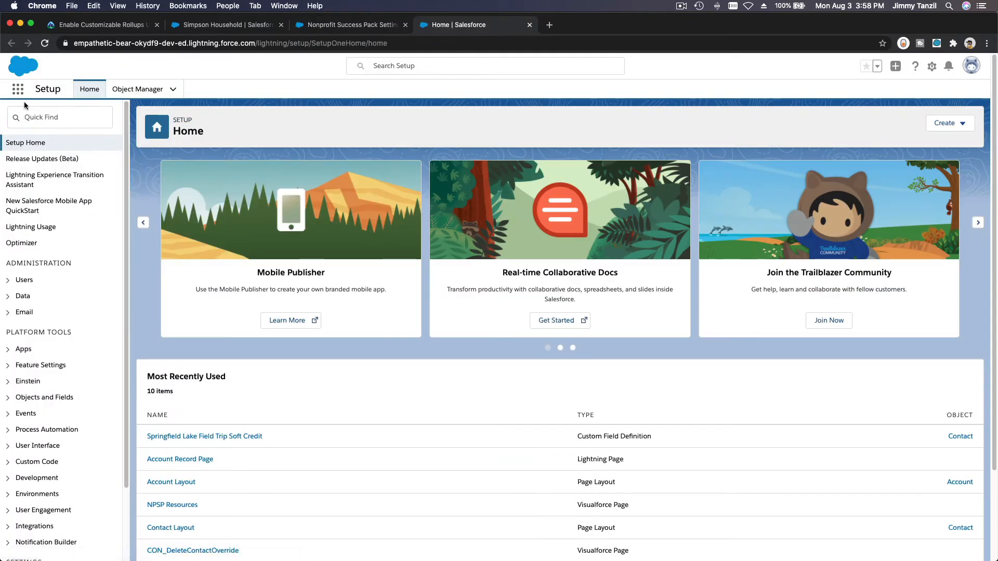
# Step: Search the App Launcher for 'campaign' and go to the Campaigns recently viewed list
pyautogui.click(18, 90)
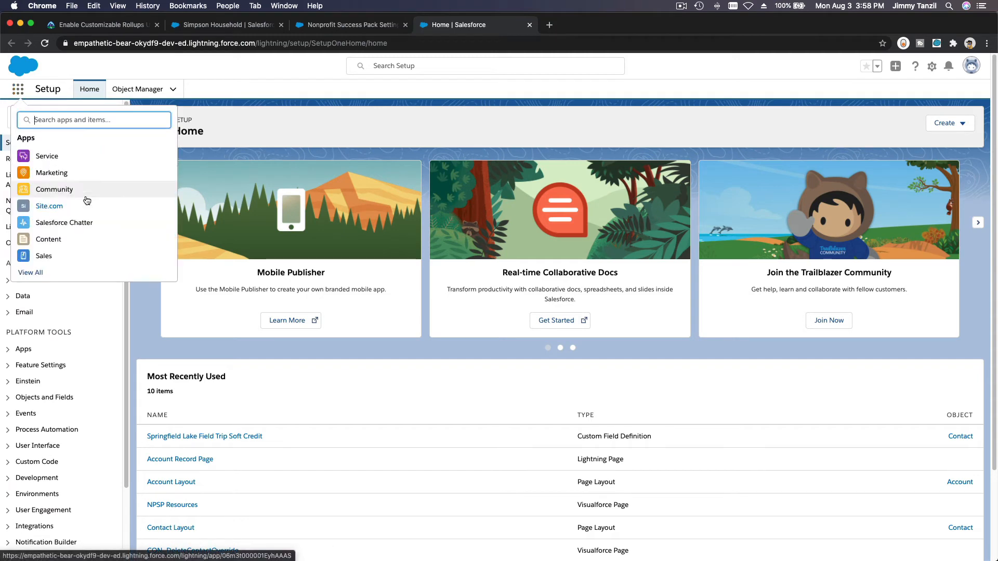
pyautogui.write('campain')
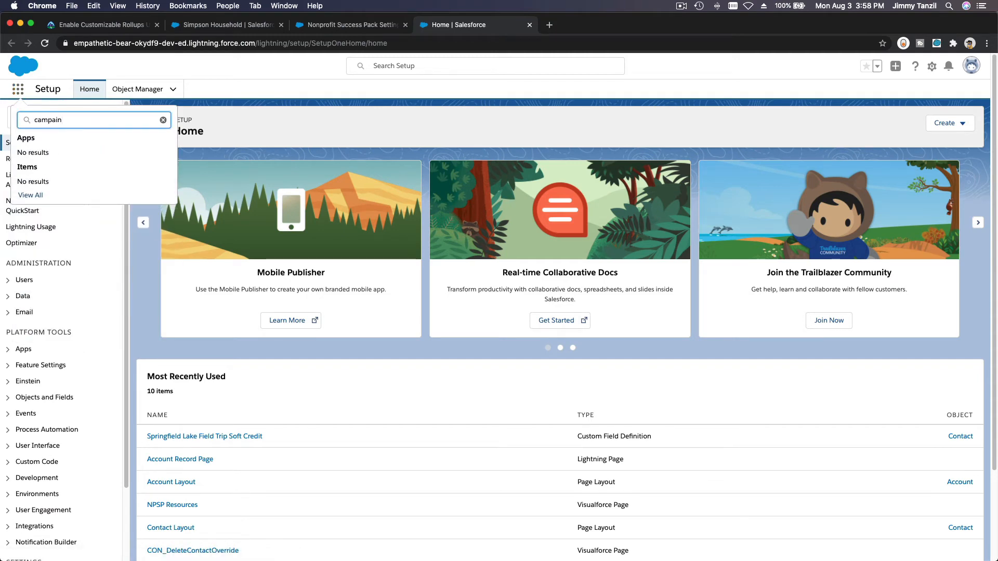
pyautogui.press('BackSpace')
pyautogui.write('gn')
pyautogui.click(39, 186)
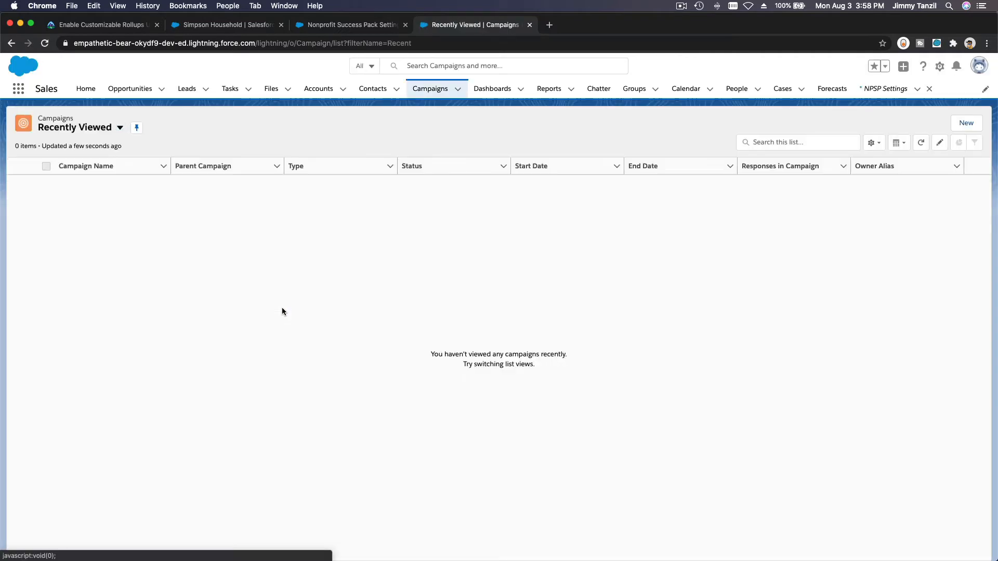
# Step: Start a new active campaign named '2020 Springfield Lake Field Trip Fundraising' with Type Other
pyautogui.click(966, 122)
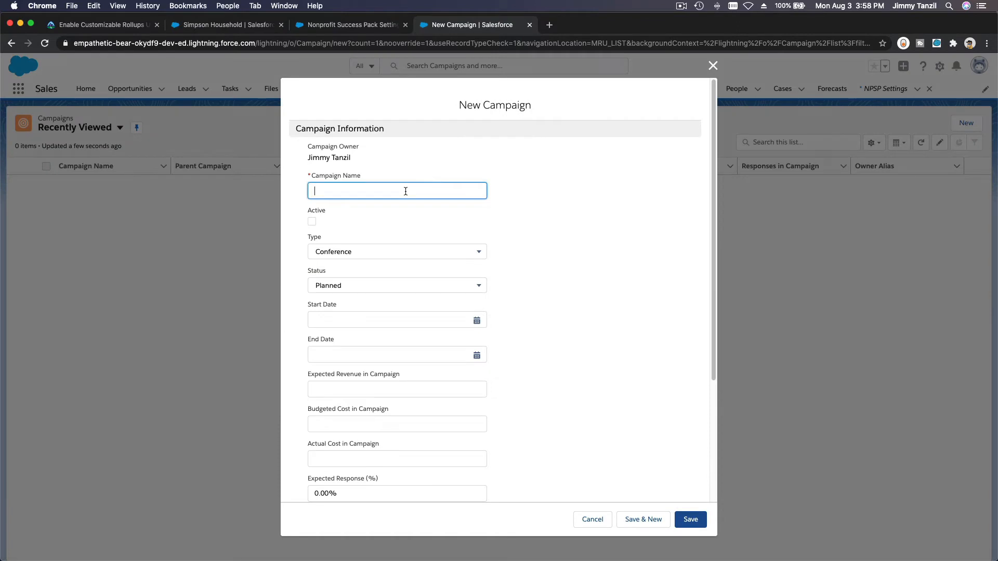
pyautogui.write('2020 Springfield Lake Field Trip Fundraising')
pyautogui.click(312, 222)
pyautogui.click(398, 256)
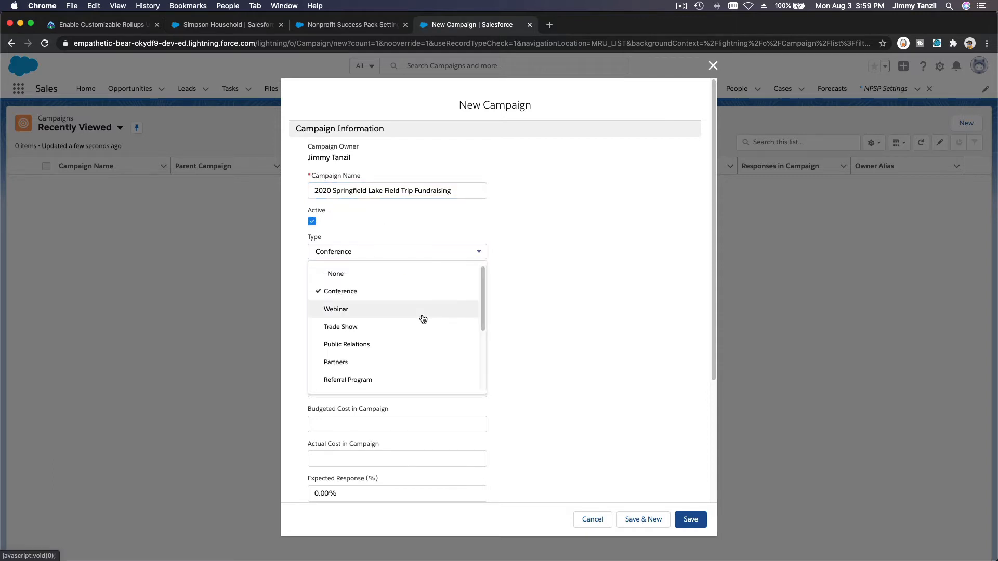
pyautogui.scroll(-5, 423, 318)
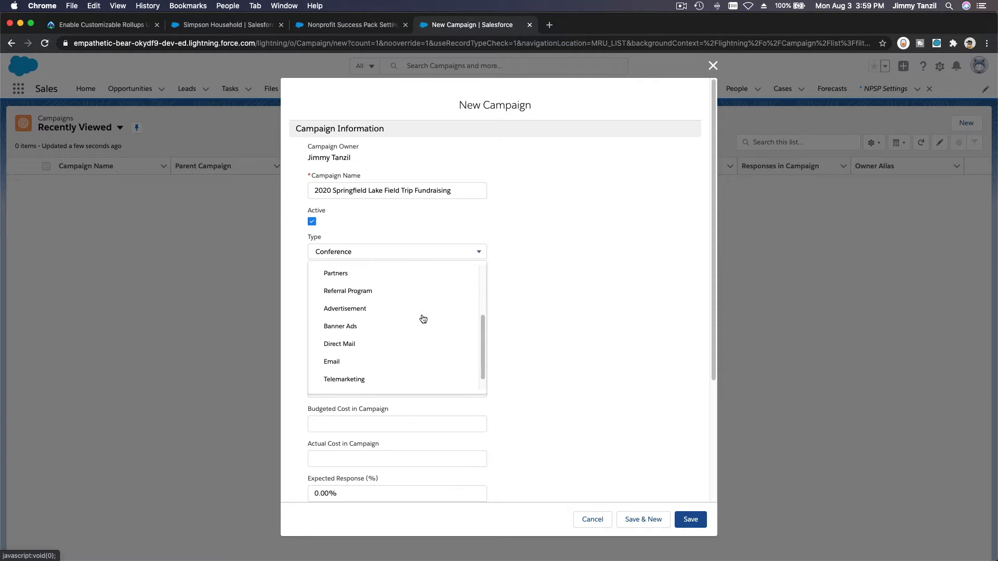
pyautogui.scroll(-1, 423, 318)
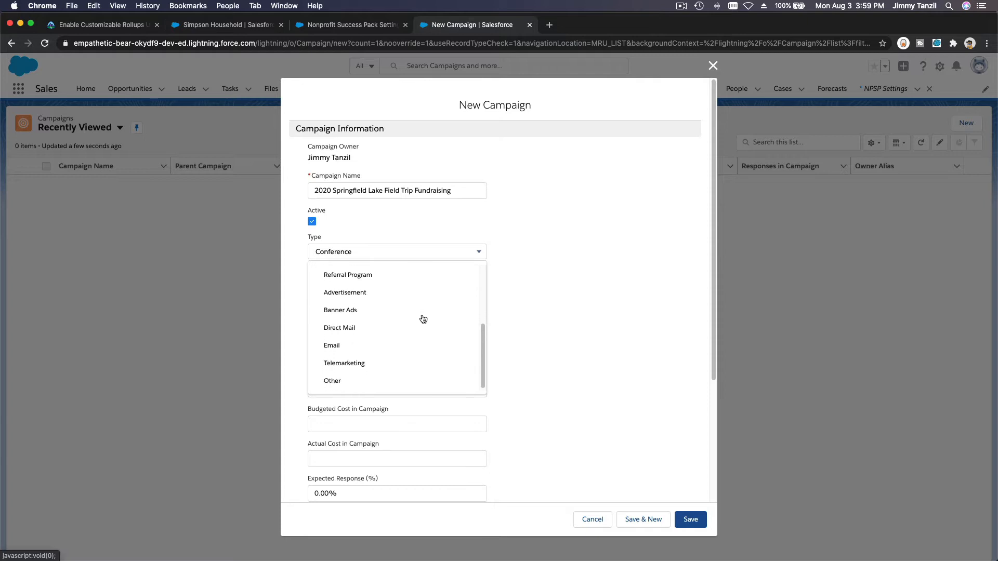
pyautogui.click(424, 384)
# Step: Set Status to In Progress and Start Date to 2020-08-03, then save the campaign
pyautogui.click(455, 290)
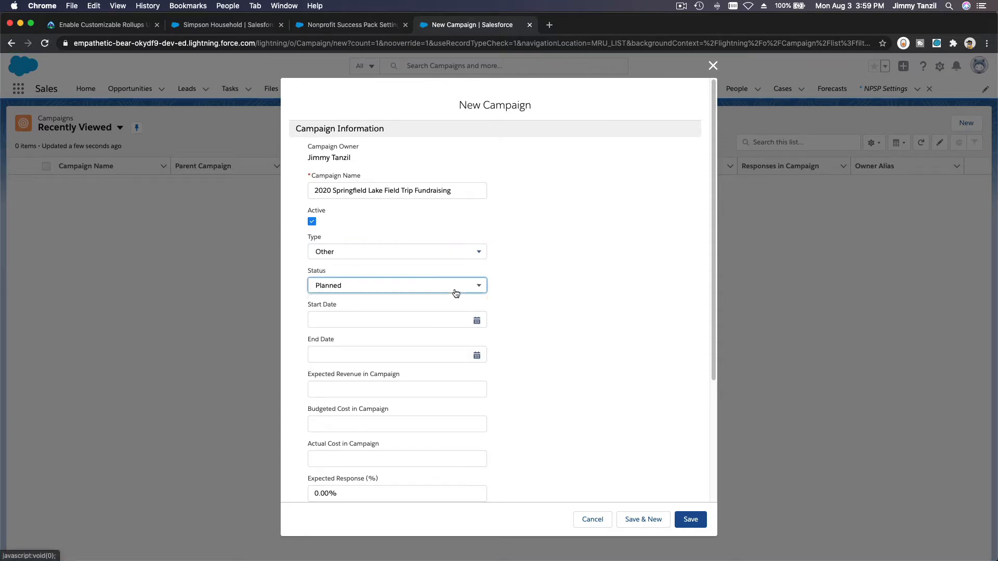
pyautogui.click(439, 342)
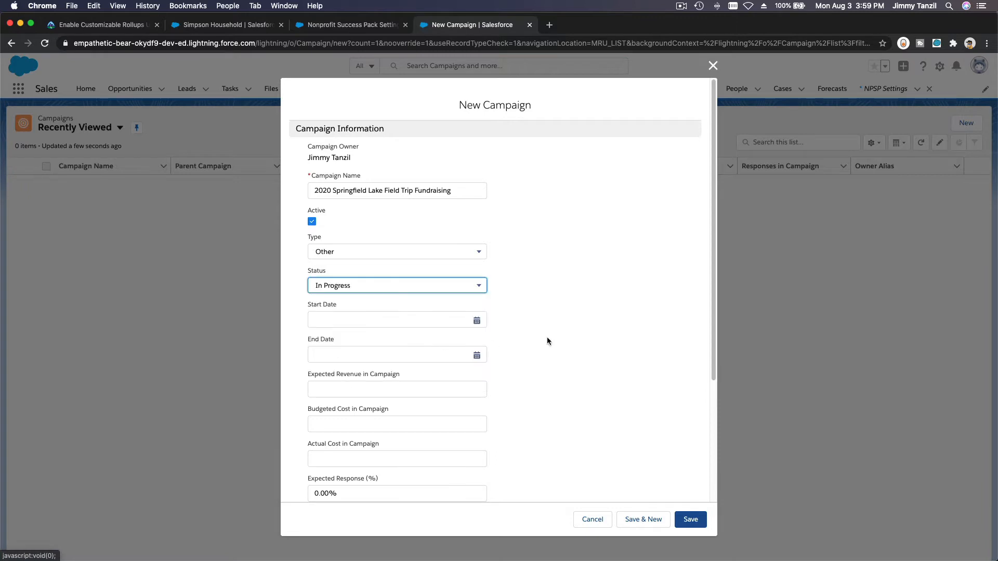
pyautogui.click(477, 322)
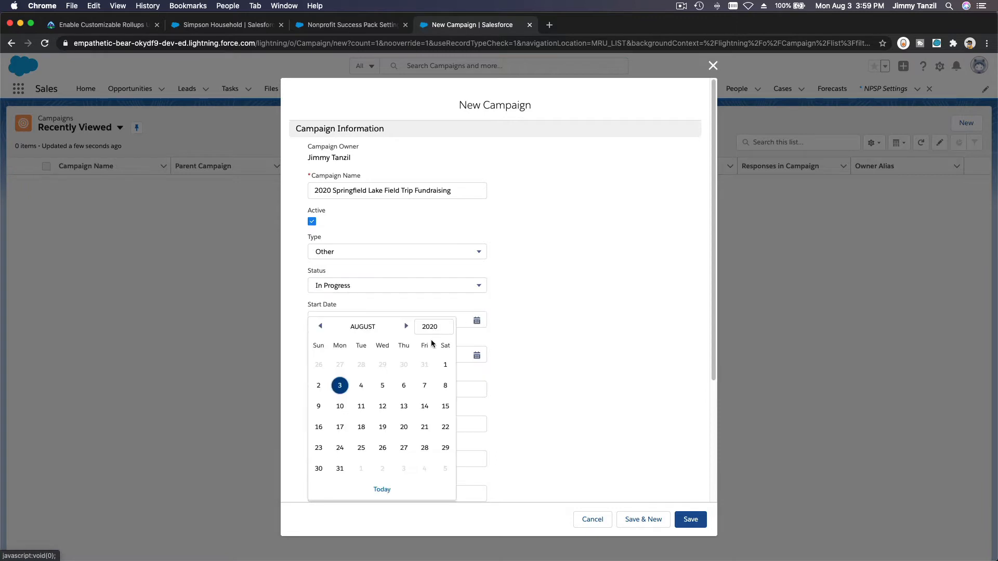
pyautogui.click(341, 386)
pyautogui.scroll(-3, 549, 360)
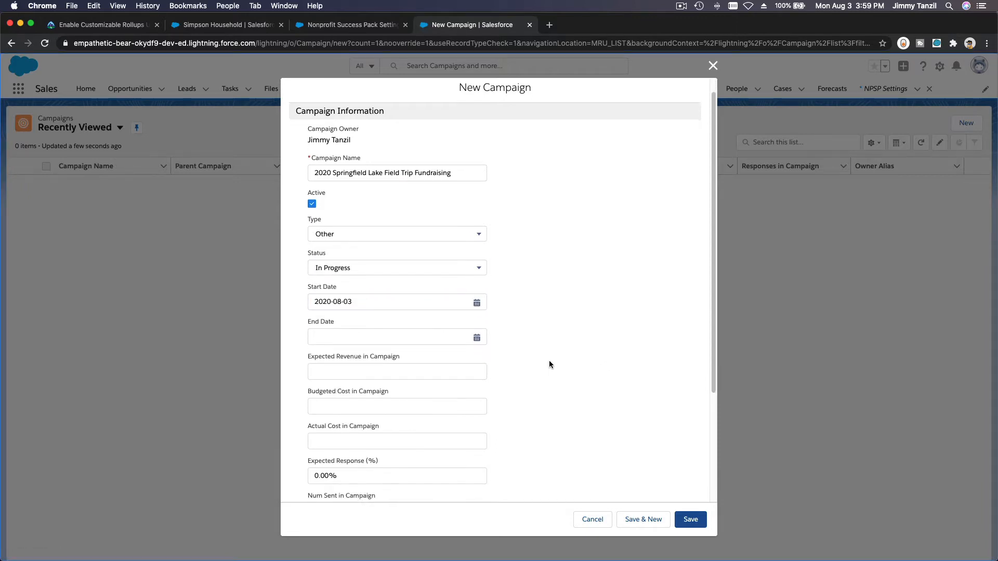
pyautogui.scroll(-3, 548, 364)
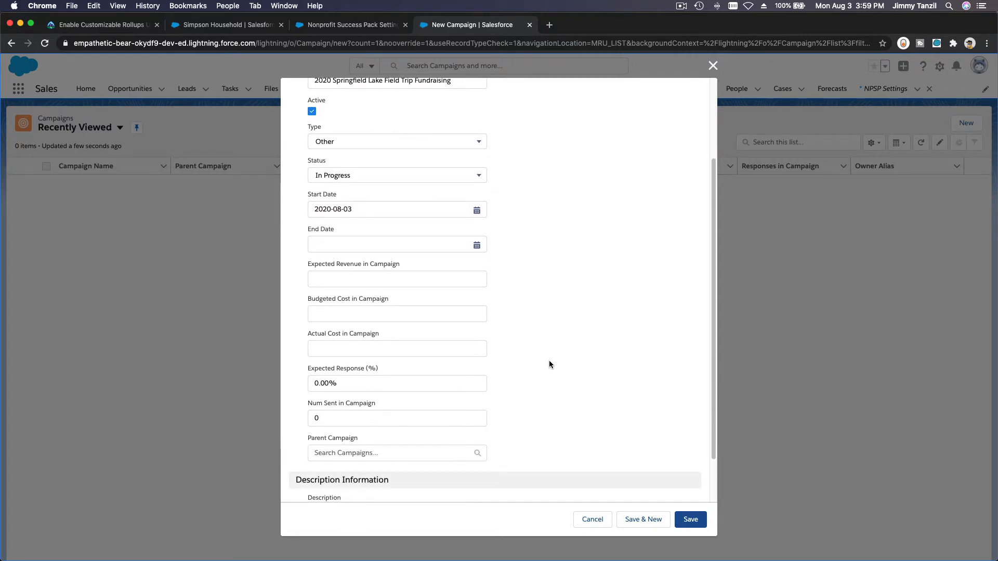
pyautogui.click(690, 521)
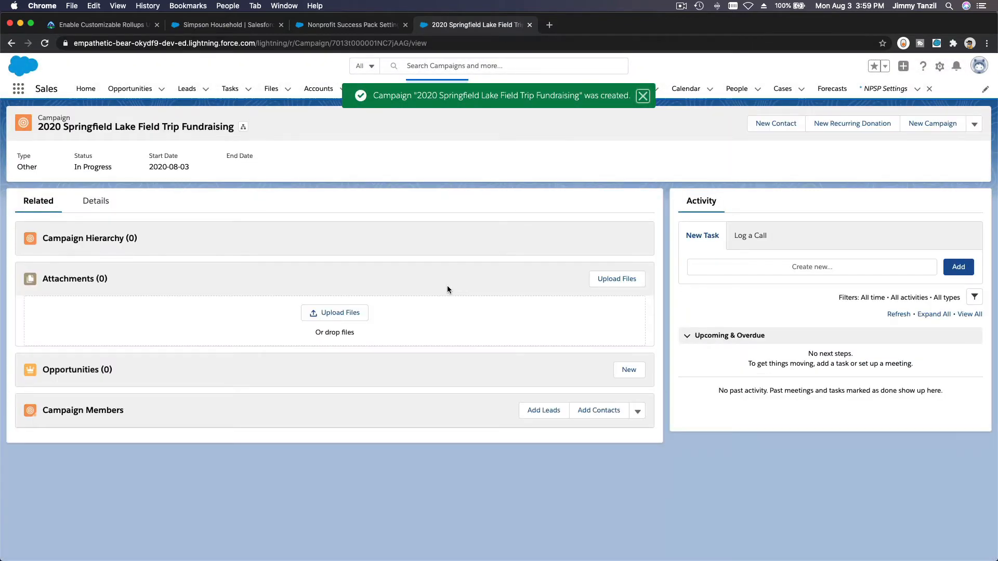
# Step: Dismiss the campaign-created toast, select the campaign title, then return to the NPSP Settings tab
pyautogui.click(643, 96)
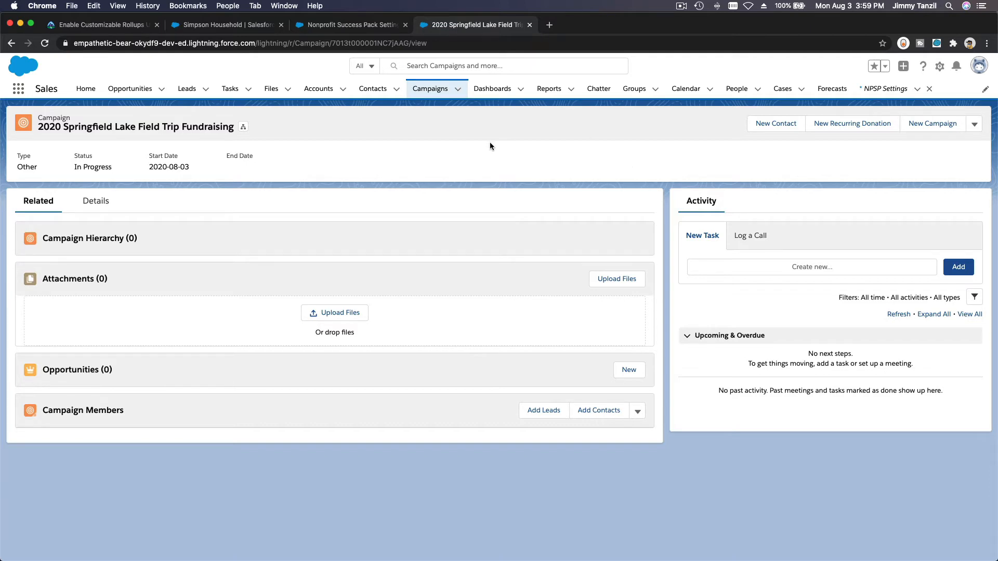
pyautogui.tripleClick(118, 132)
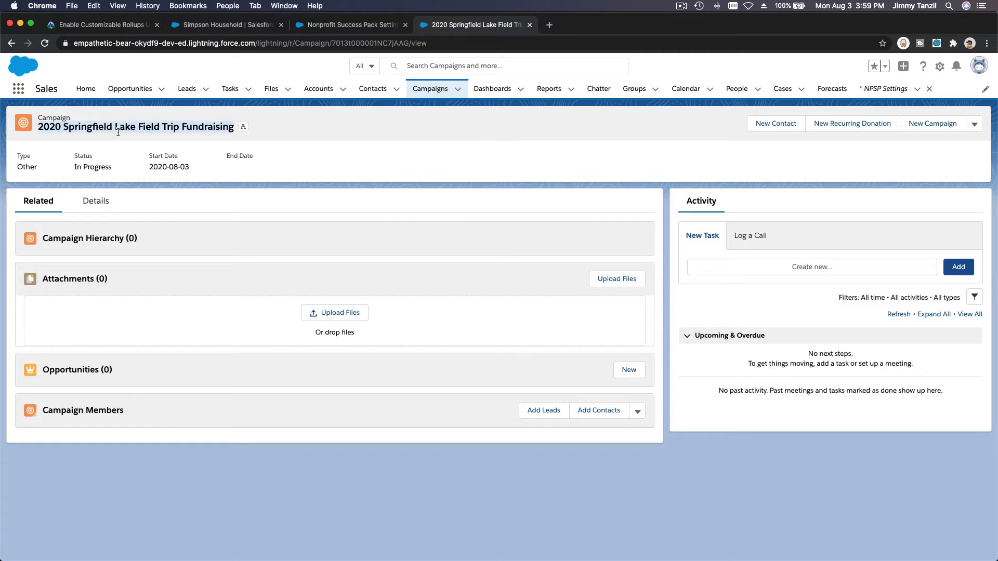
pyautogui.click(72, 137)
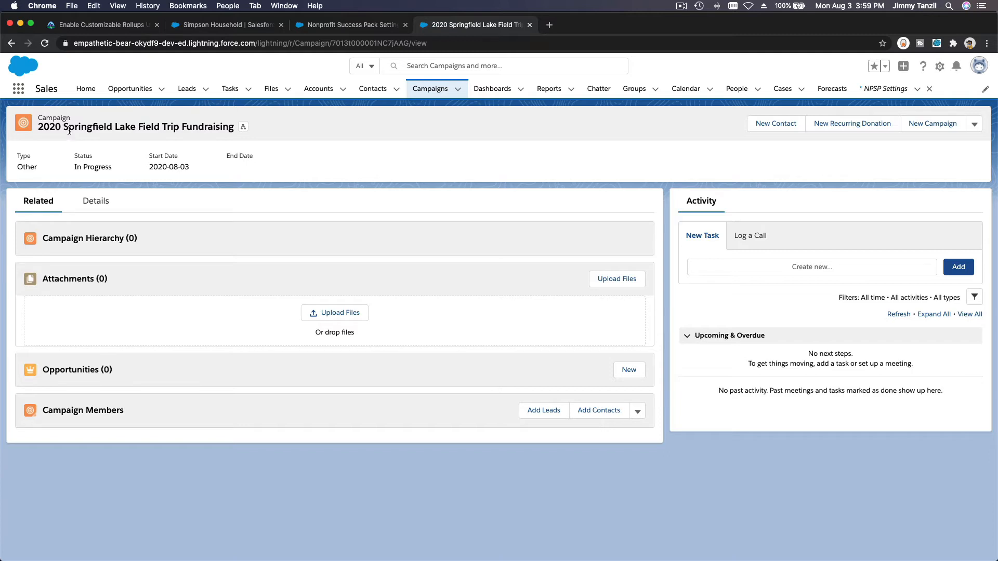
pyautogui.tripleClick(60, 131)
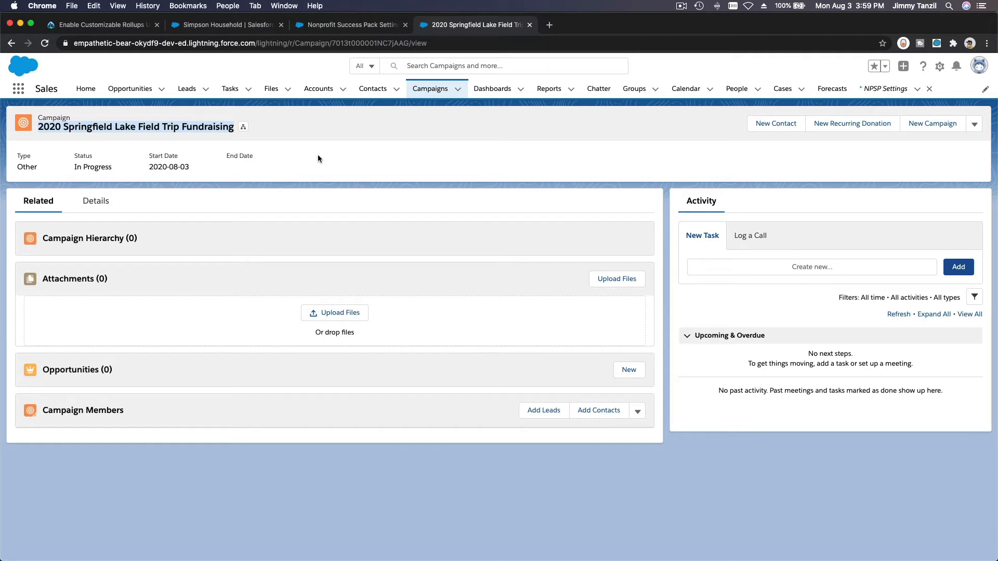
pyautogui.click(342, 144)
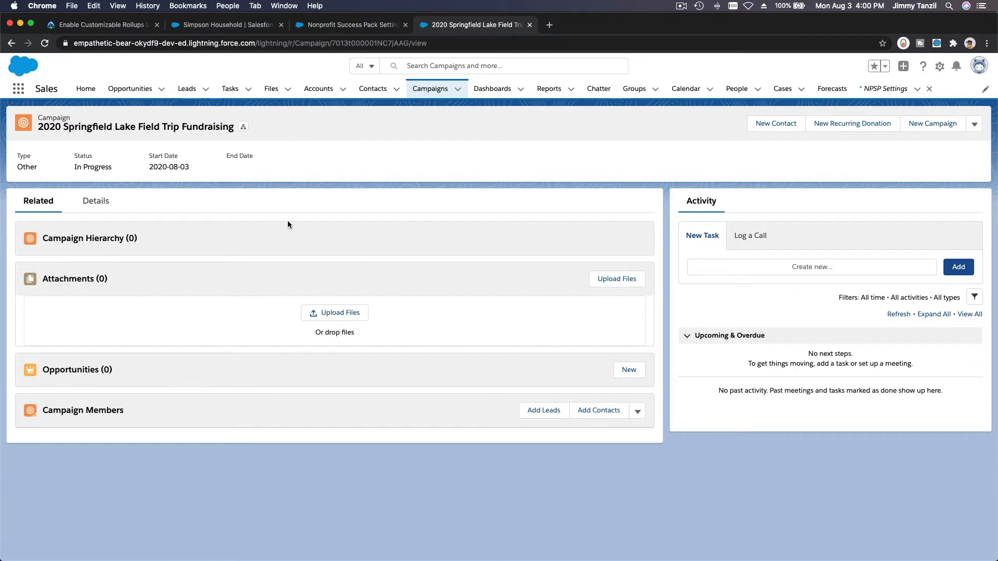
pyautogui.tripleClick(87, 126)
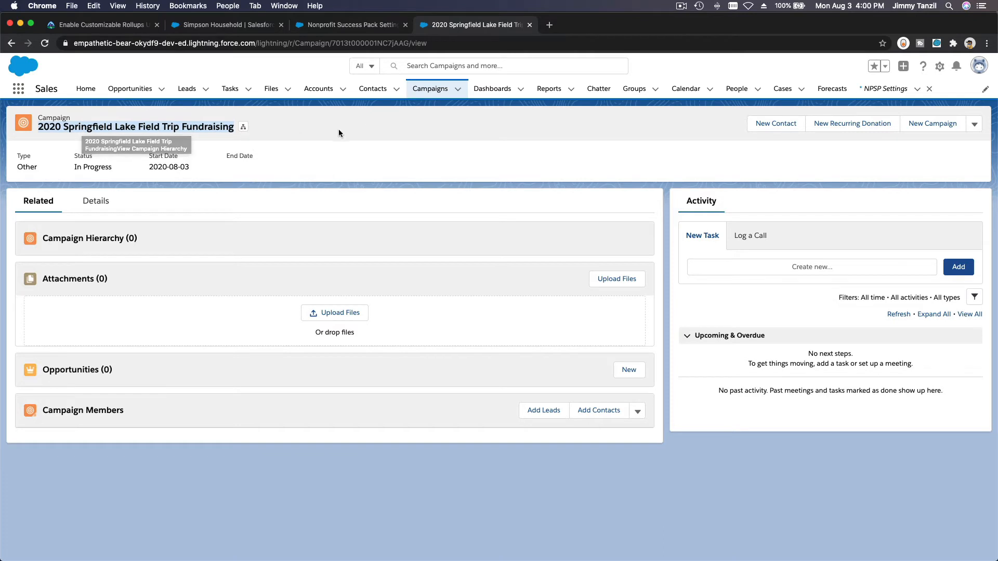
pyautogui.click(365, 125)
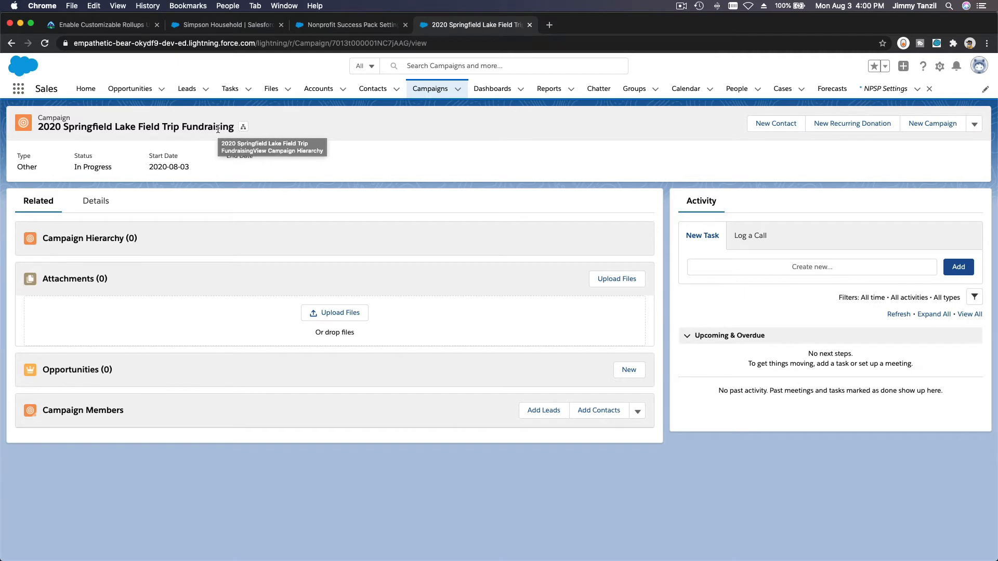
pyautogui.click(317, 26)
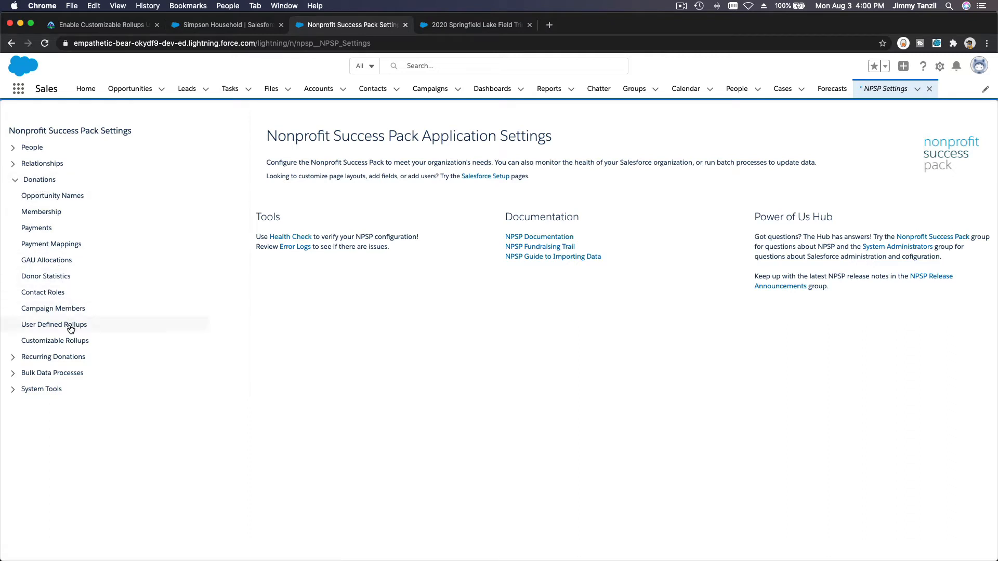
# Step: Open Customizable Rollups under Donations and toggle it to Enabled
pyautogui.click(73, 347)
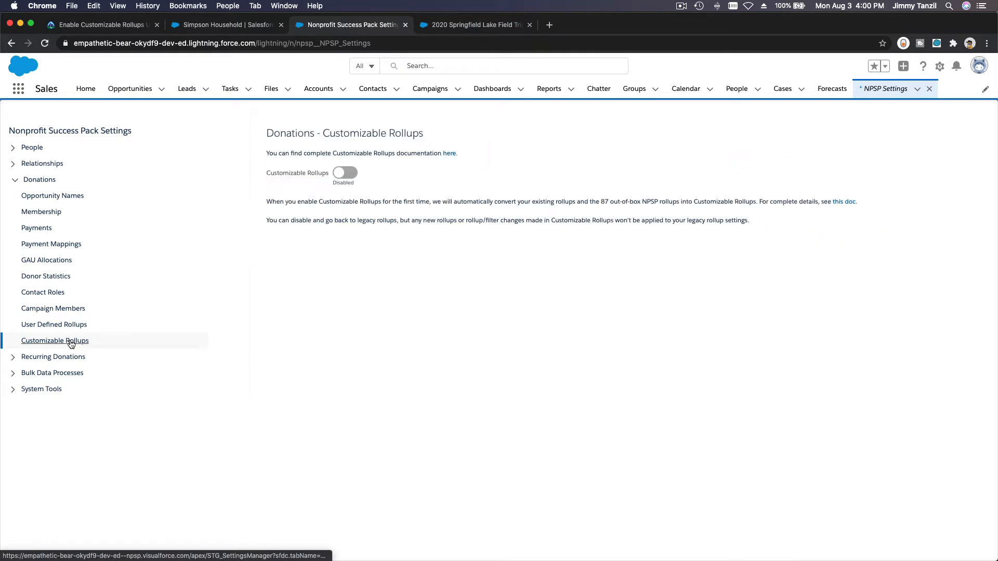
pyautogui.click(346, 173)
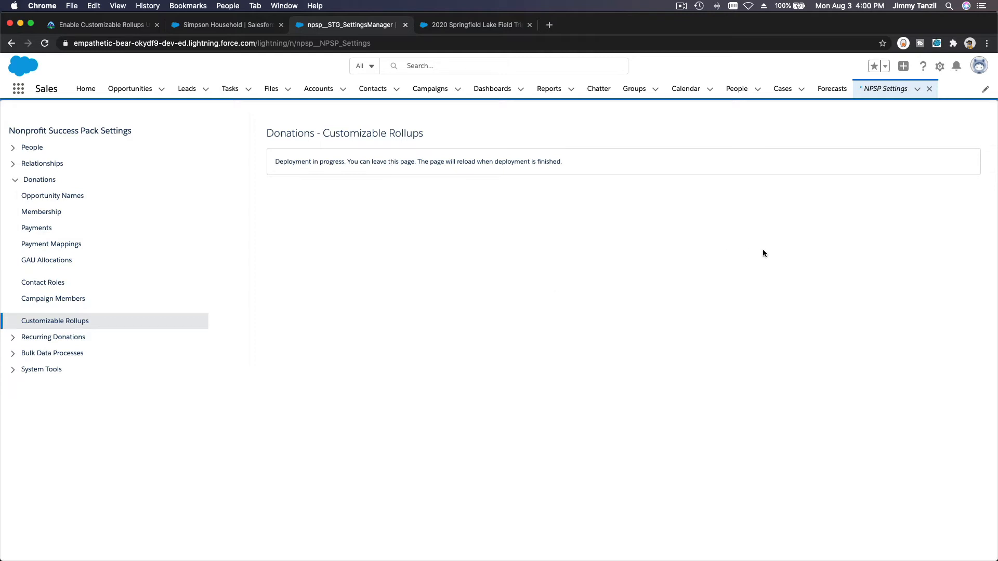
# Step: Wait until Customizable Rollups shows Enabled with the 87 NPSP rollups converted
pyautogui.click(681, 6)
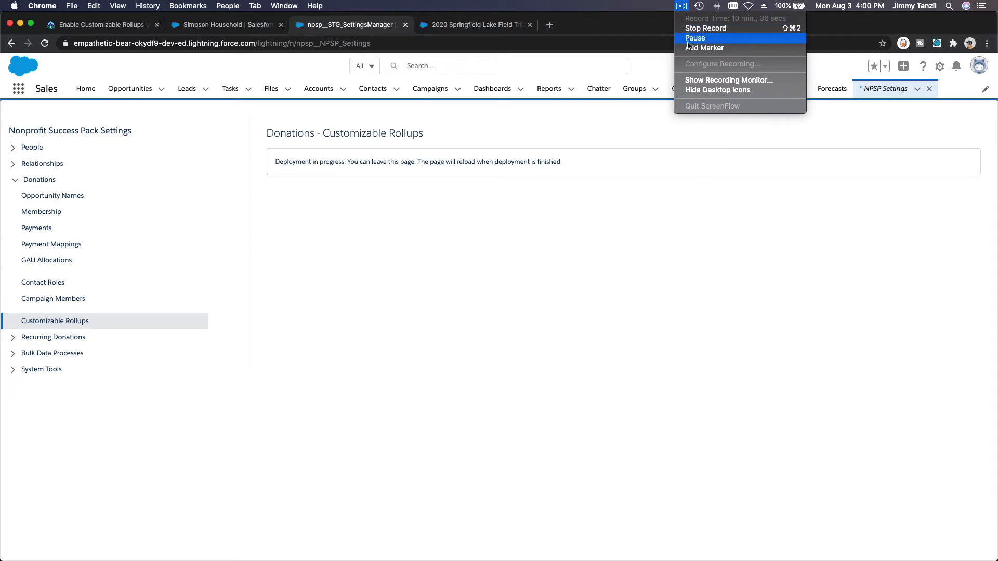
pyautogui.click(687, 43)
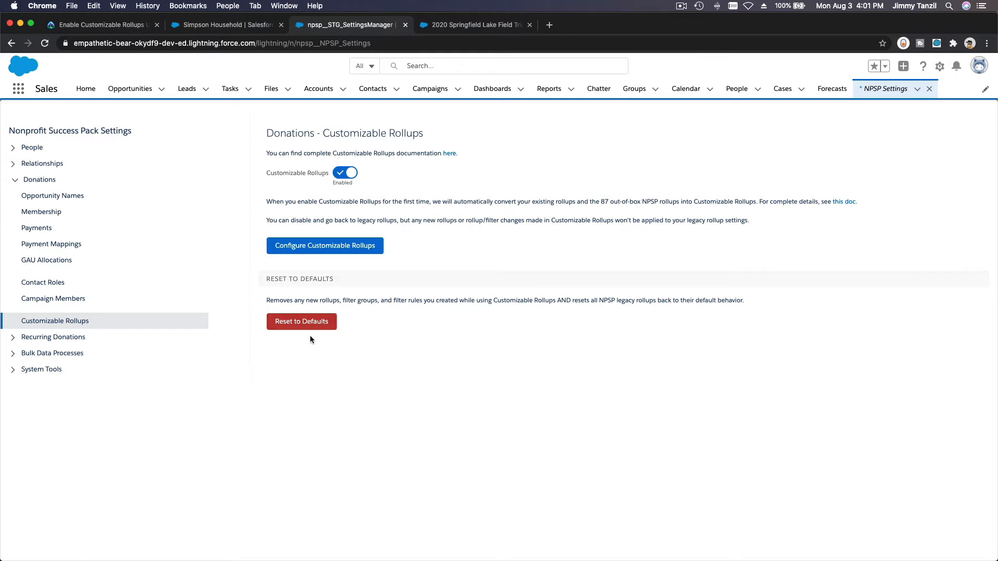
# Step: Scroll through the Configure Customizable Rollups table, then view the eight rollup filter groups
pyautogui.click(320, 250)
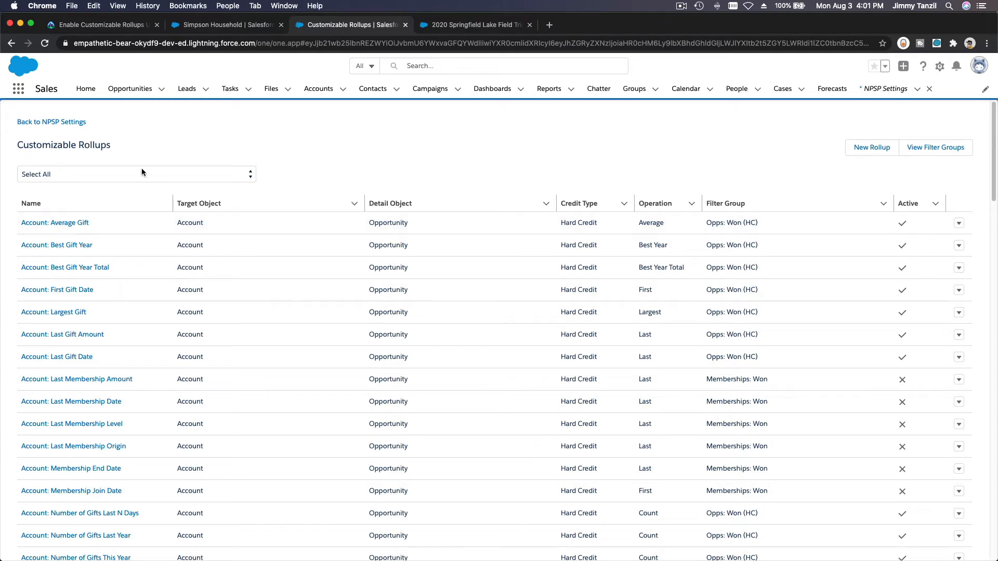
pyautogui.scroll(-5, 222, 234)
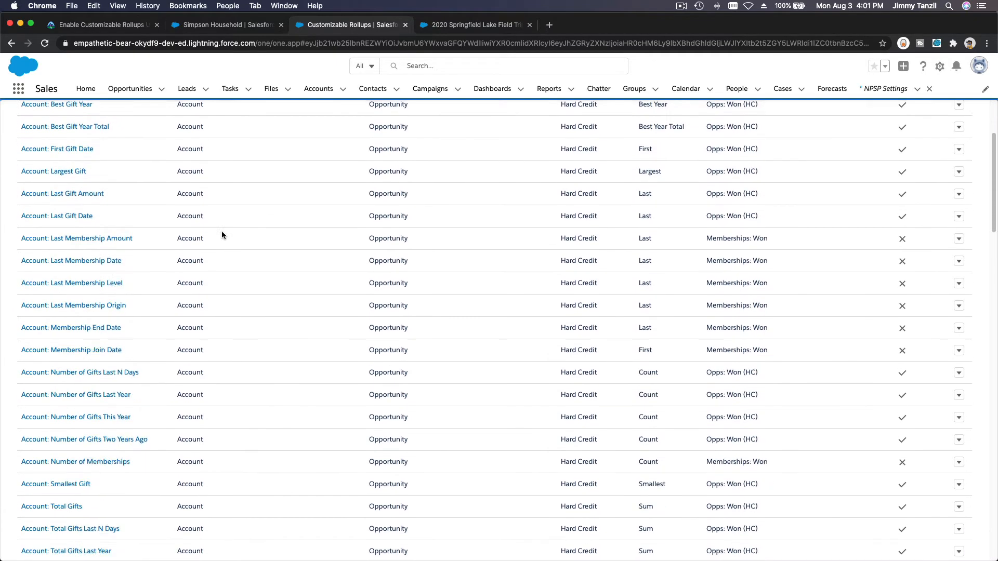
pyautogui.scroll(-20, 222, 234)
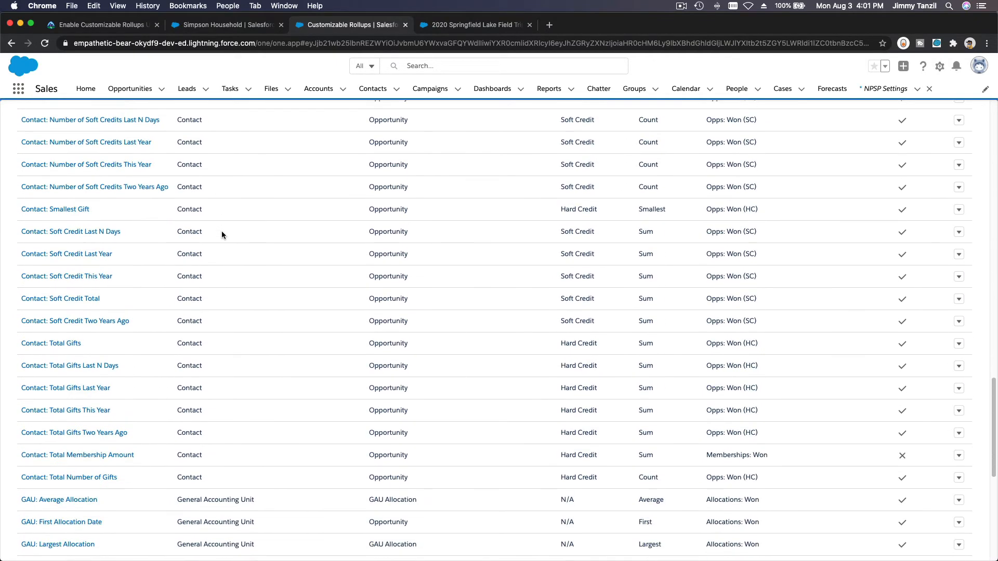
pyautogui.scroll(-7, 222, 231)
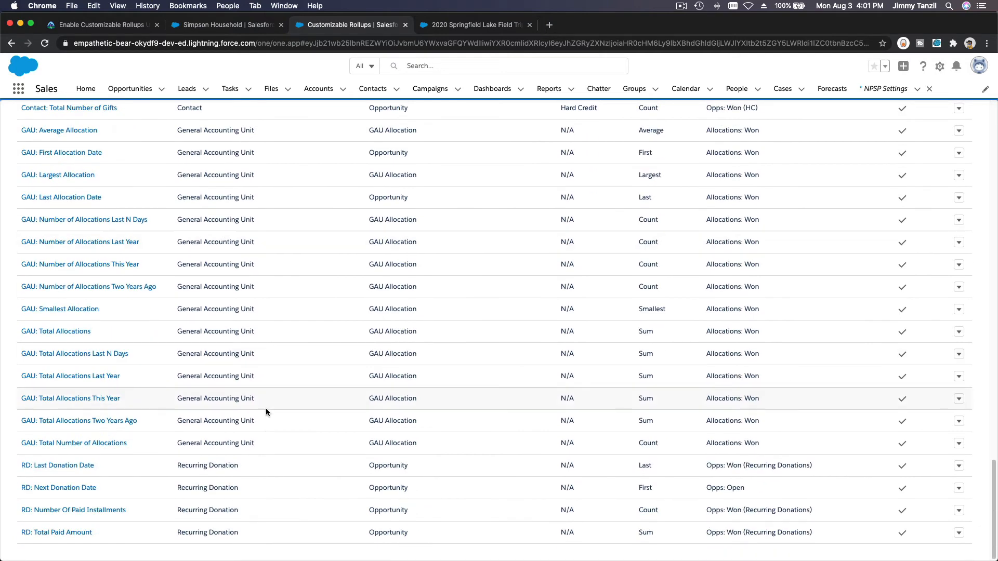
pyautogui.scroll(15, 263, 513)
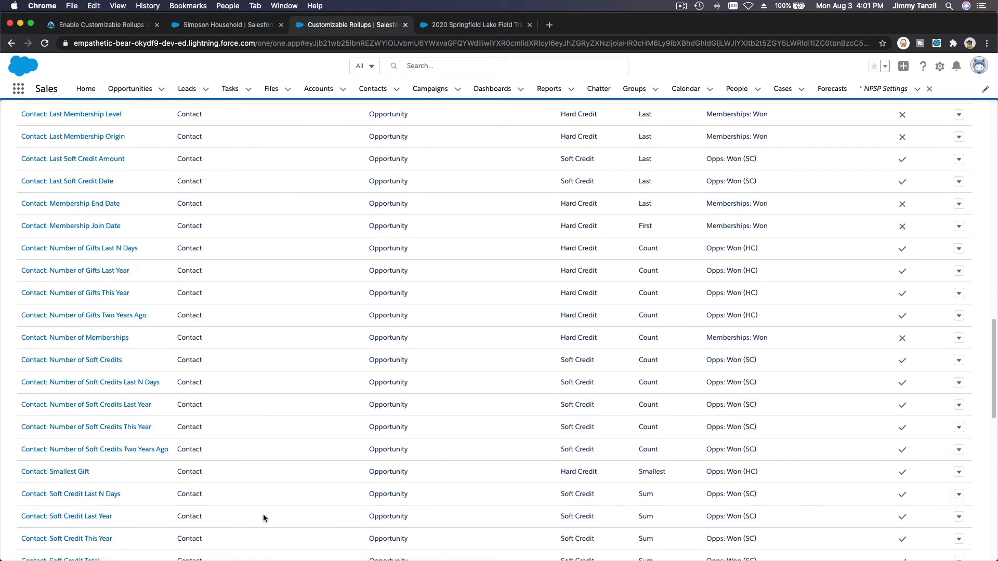
pyautogui.scroll(10, 263, 513)
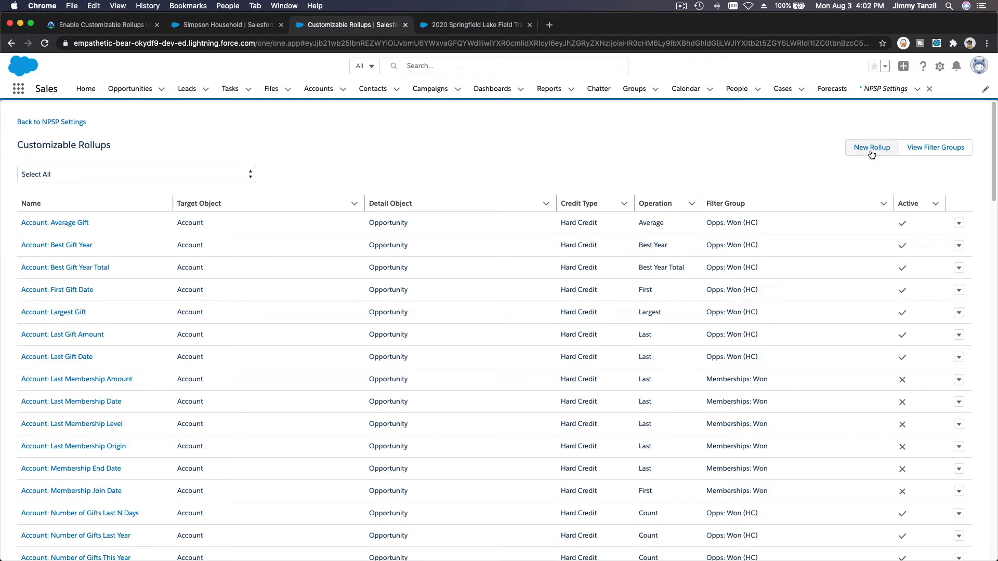
pyautogui.click(934, 151)
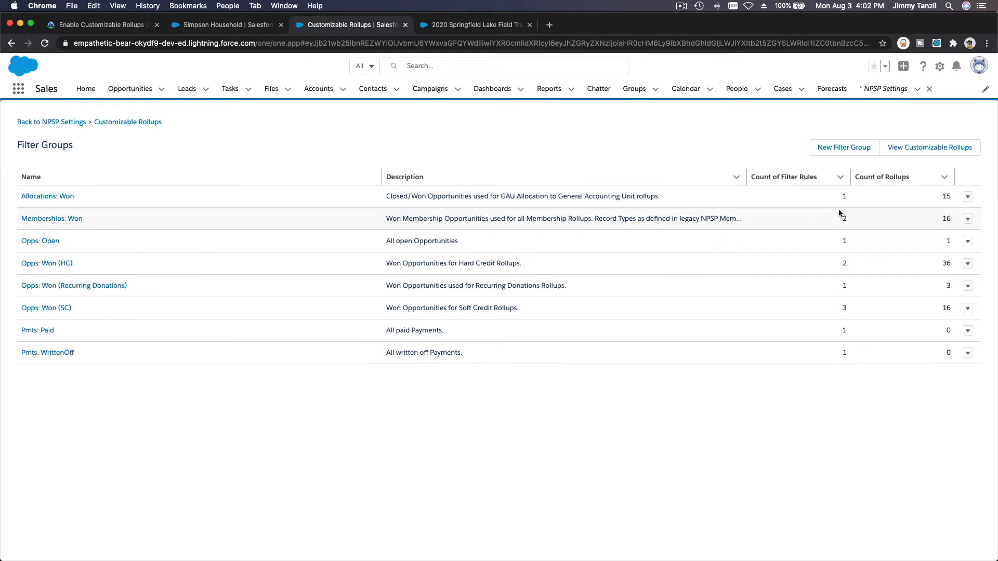
# Step: Create a new filter group named 'Annual Springfield Lake Fundraising'
pyautogui.click(843, 149)
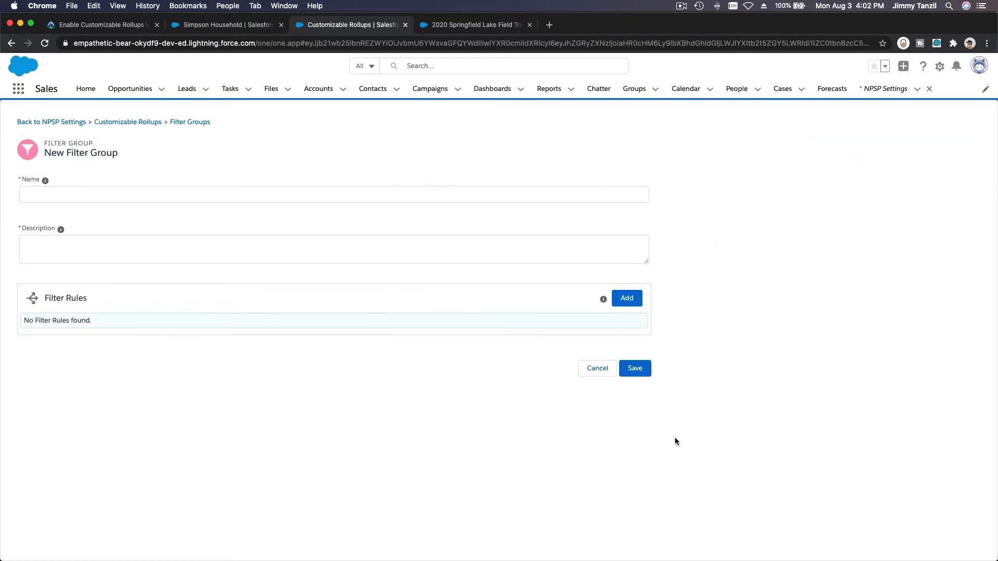
pyautogui.click(384, 192)
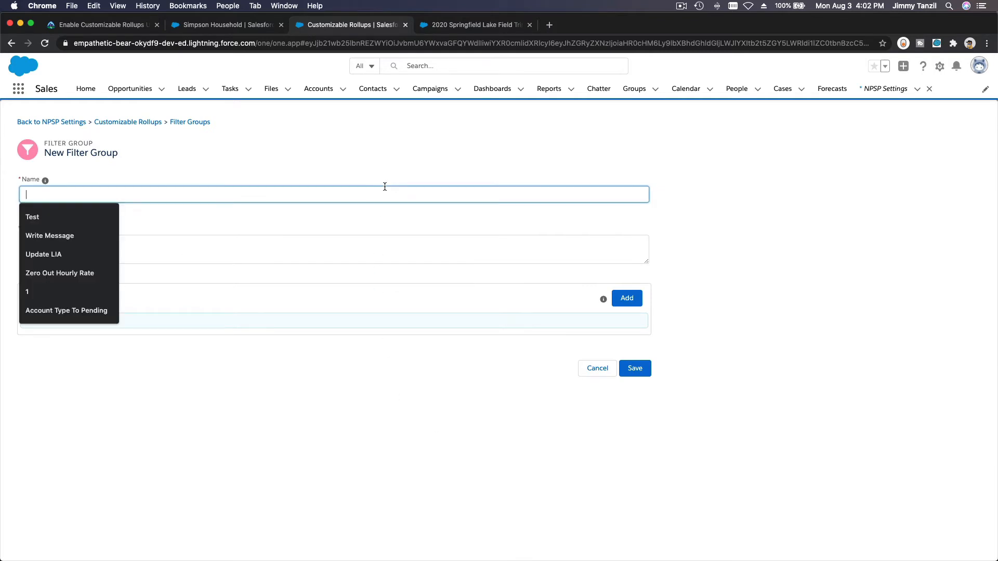
pyautogui.write('So')
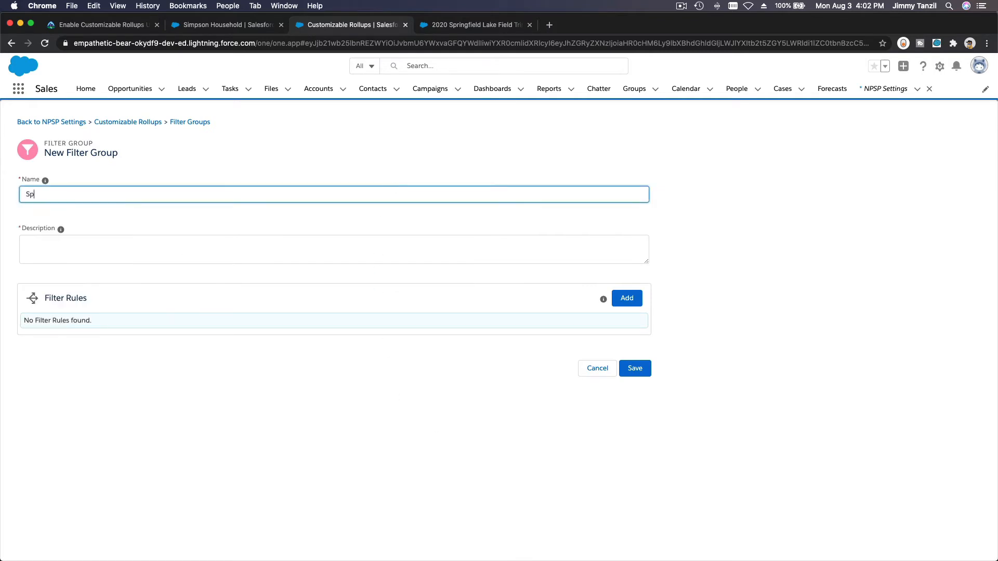
pyautogui.press('BackSpace')
pyautogui.press('BackSpace')
pyautogui.write('Annual Springfield Lake Fundraising')
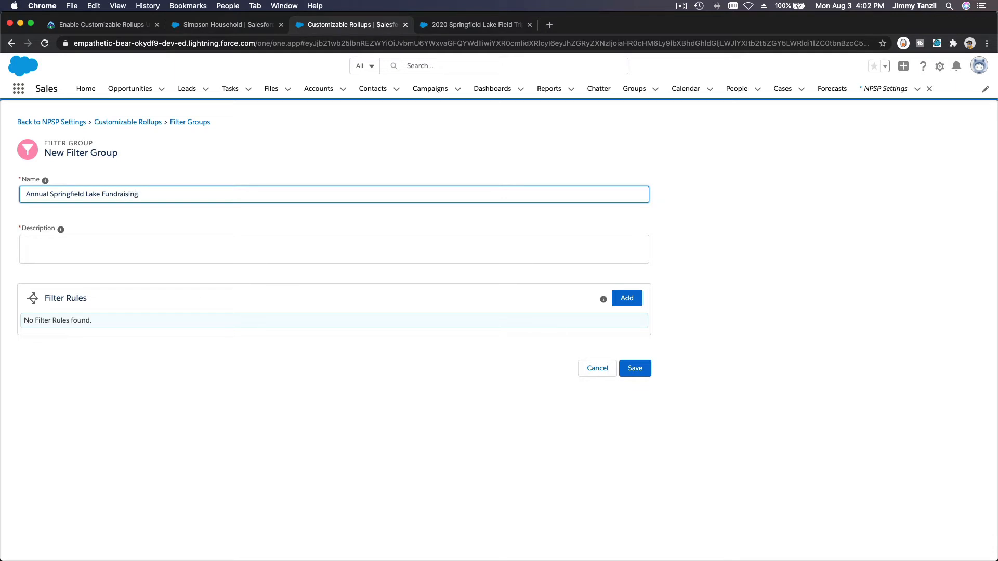
pyautogui.press('Tab')
pyautogui.press('Tab')
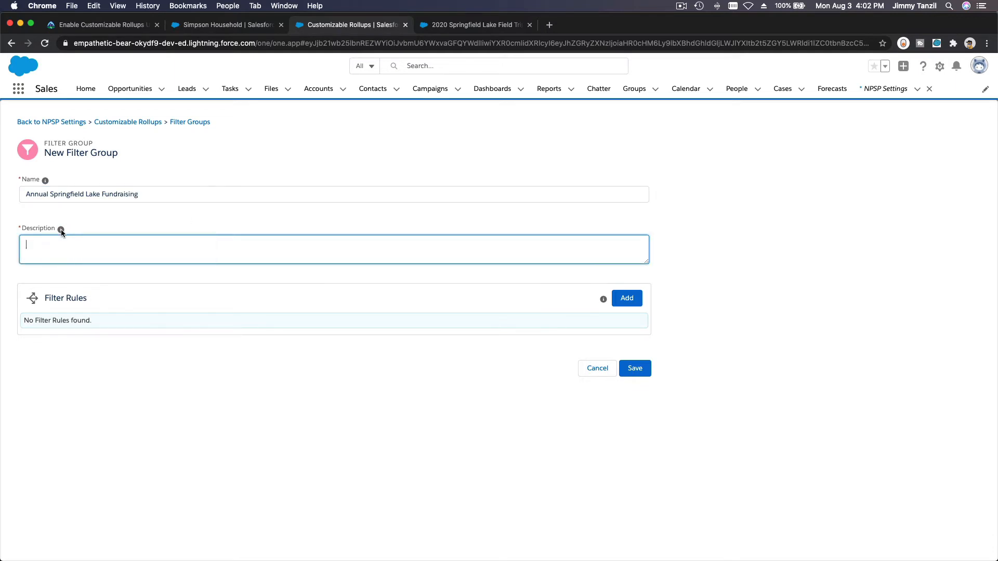
# Step: Describe it as selecting opportunities linked to the annual Springfield Lake field trip fundraising, then add a rule
pyautogui.moveTo(61, 232)
pyautogui.write('This filter group is to select opportunities that is li')
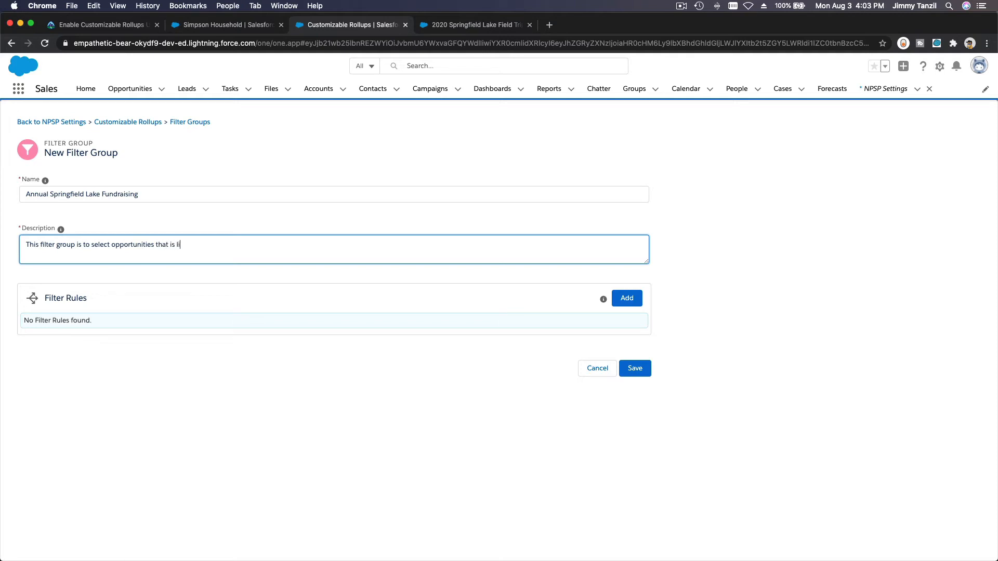
pyautogui.write('nked to the annual springfield lake field triep')
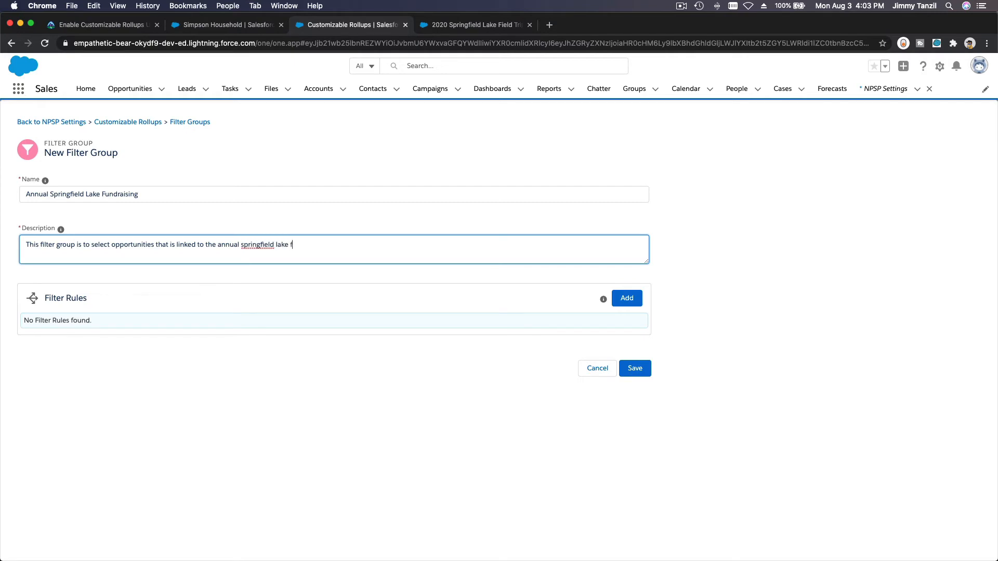
pyautogui.press('BackSpace')
pyautogui.press('BackSpace')
pyautogui.write('p fundraising')
pyautogui.rightClick(253, 245)
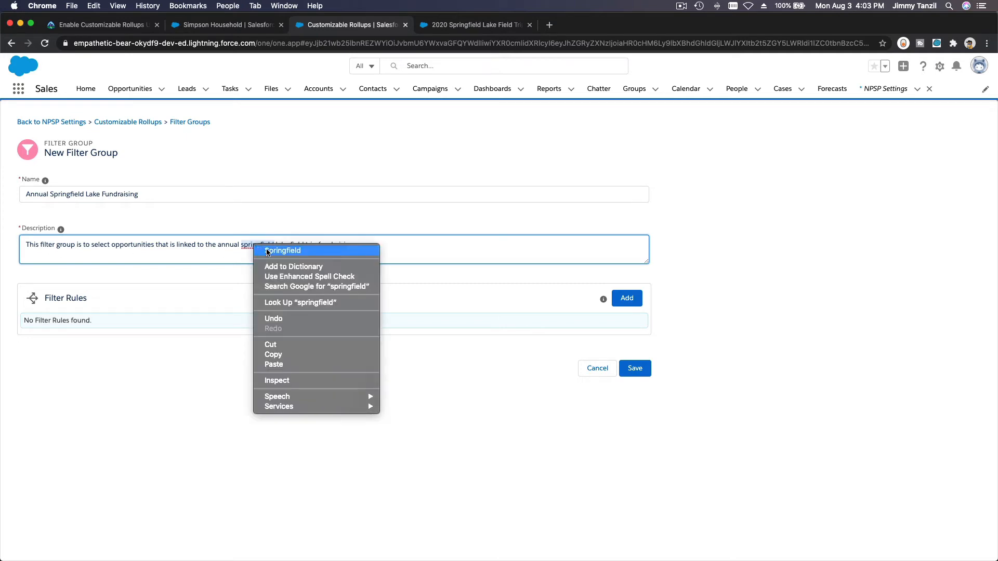
pyautogui.click(275, 252)
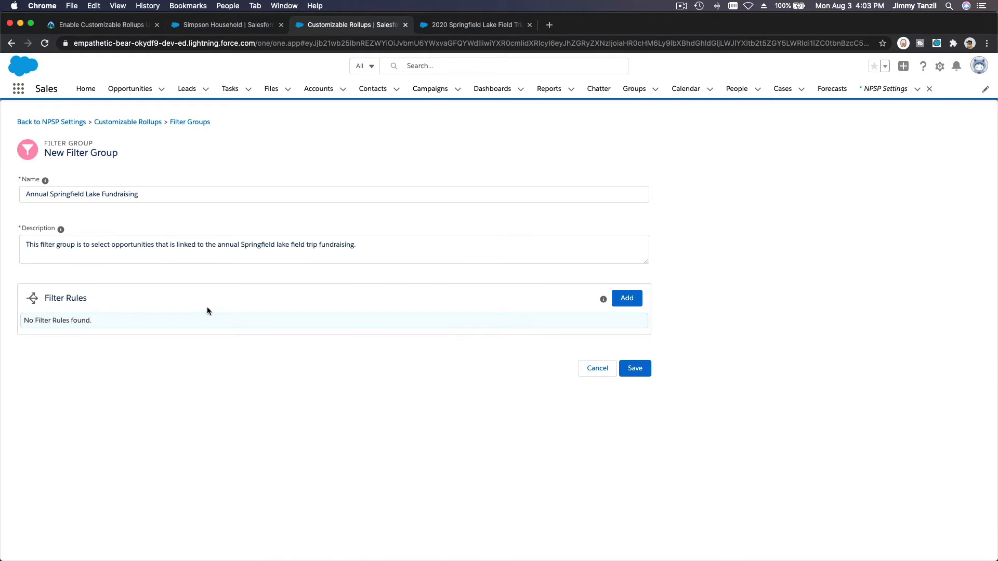
pyautogui.click(626, 298)
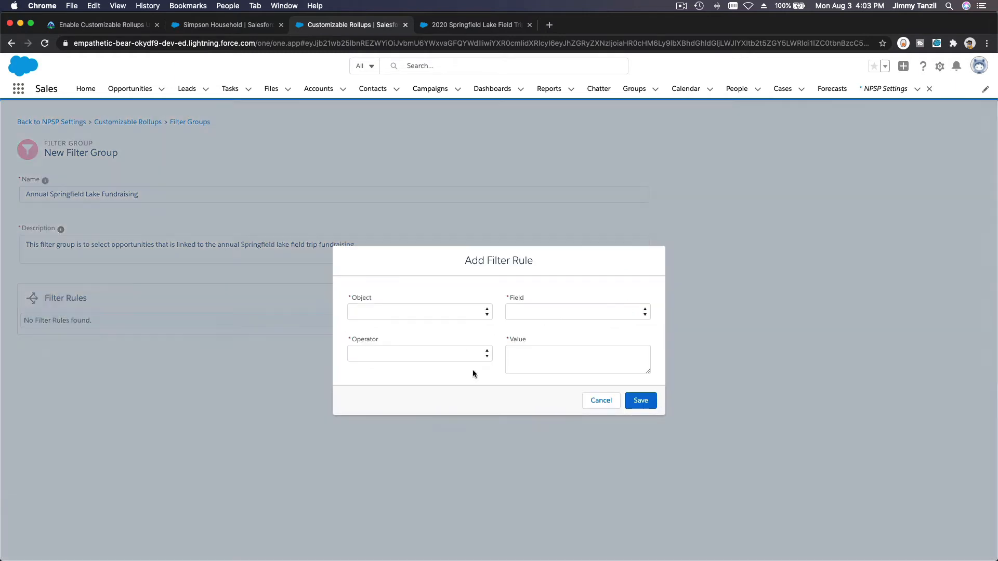
# Step: Save a filter rule: Opportunity Stage Equals Closed Won
pyautogui.click(468, 314)
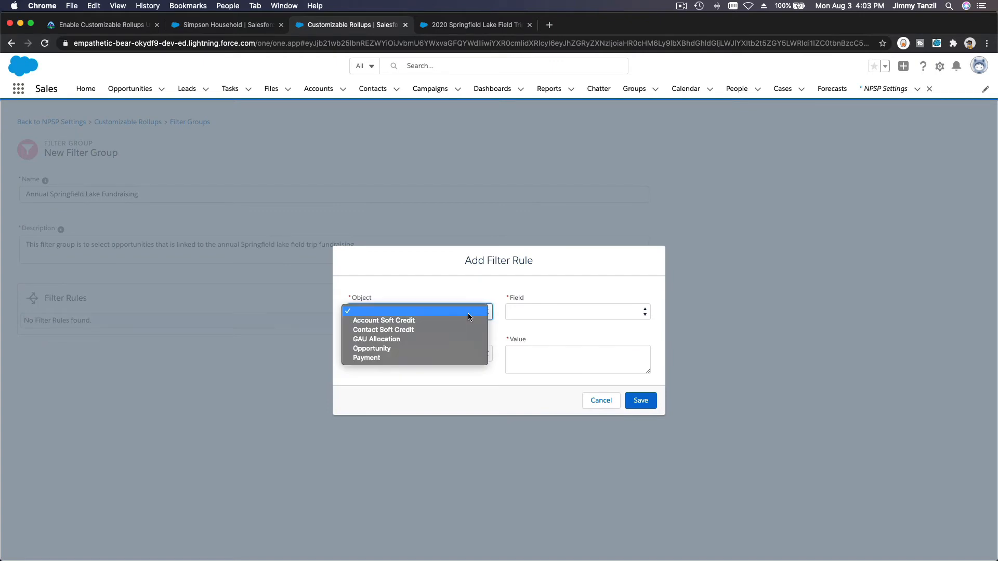
pyautogui.click(473, 349)
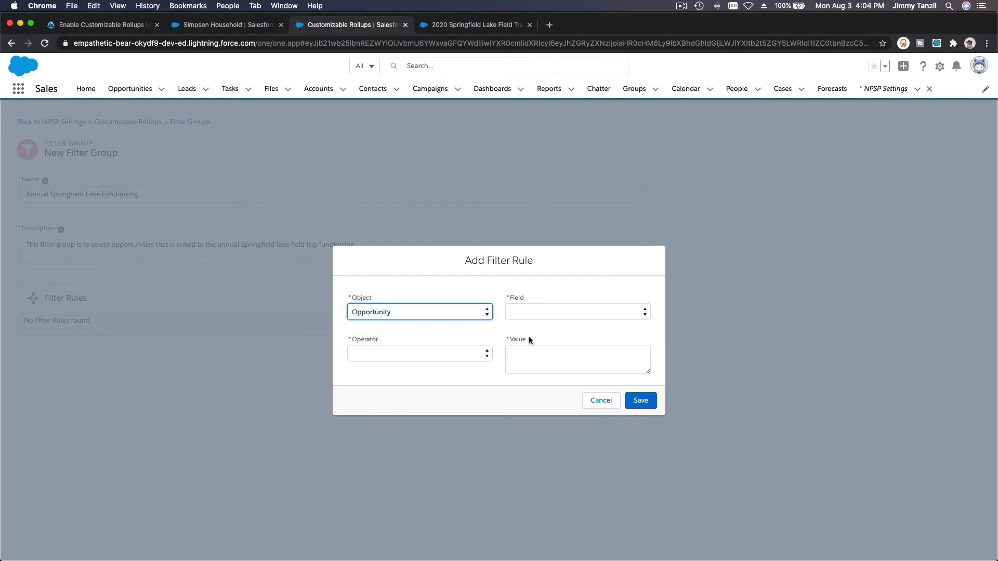
pyautogui.click(567, 314)
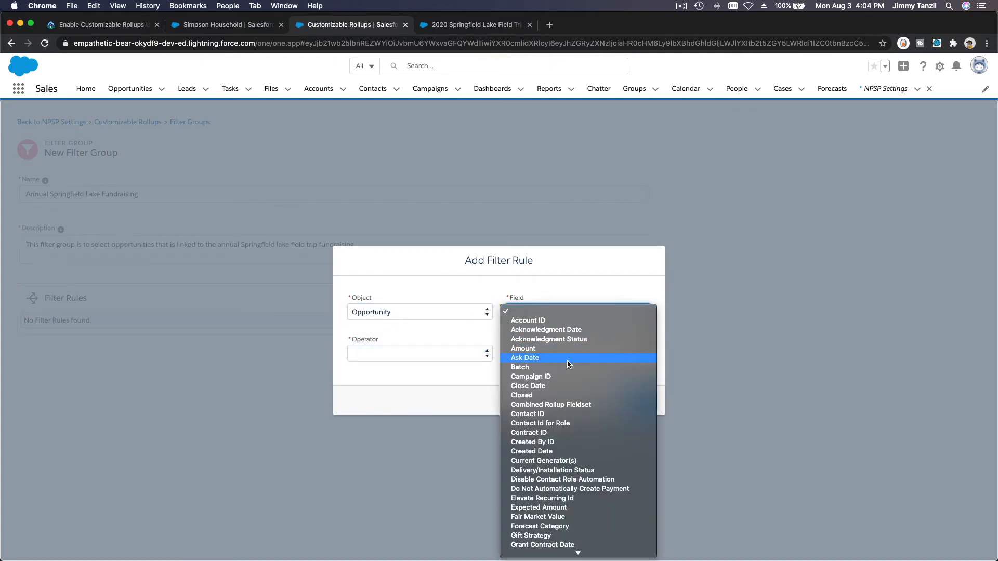
pyautogui.press('s')
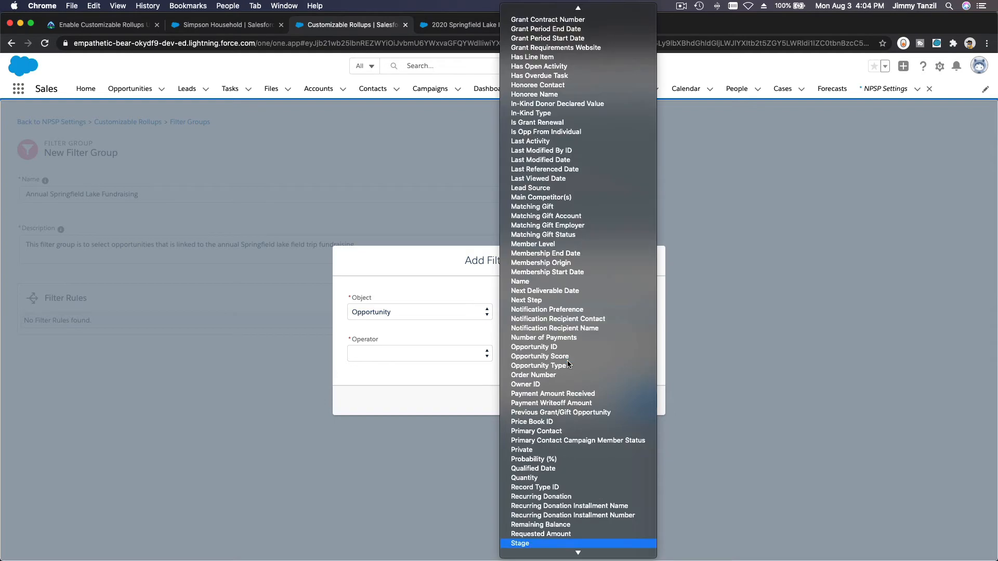
pyautogui.click(550, 544)
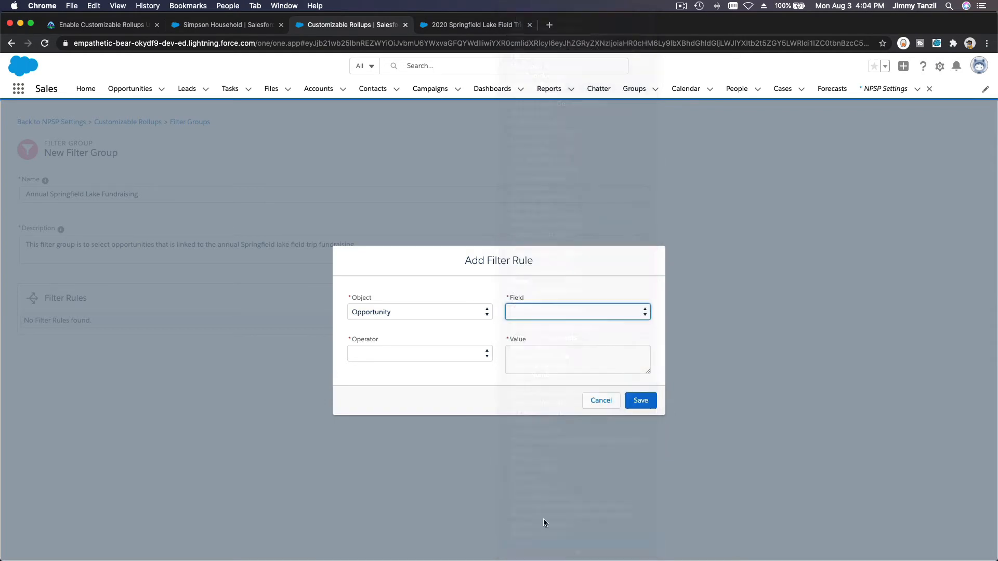
pyautogui.click(434, 354)
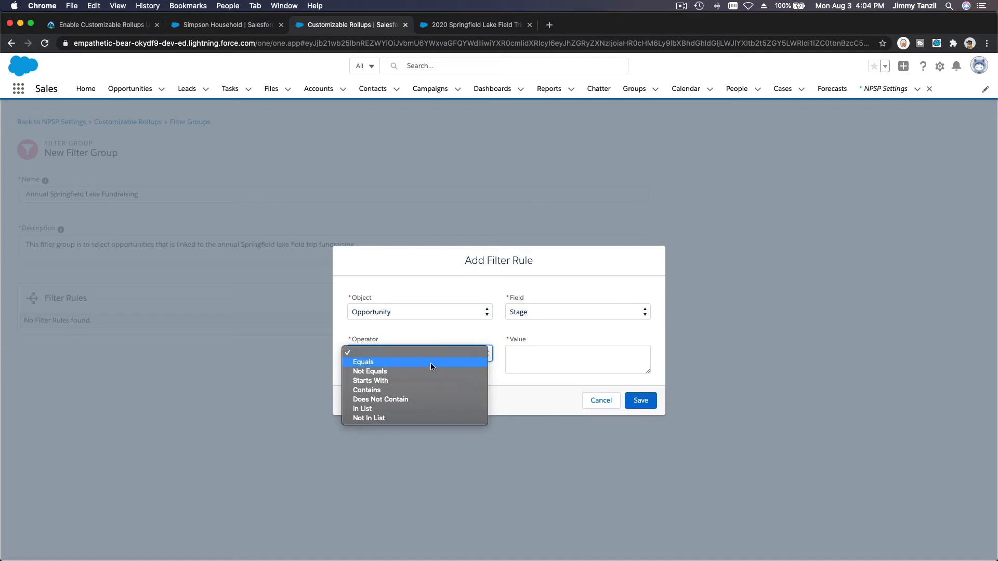
pyautogui.click(431, 362)
pyautogui.click(522, 354)
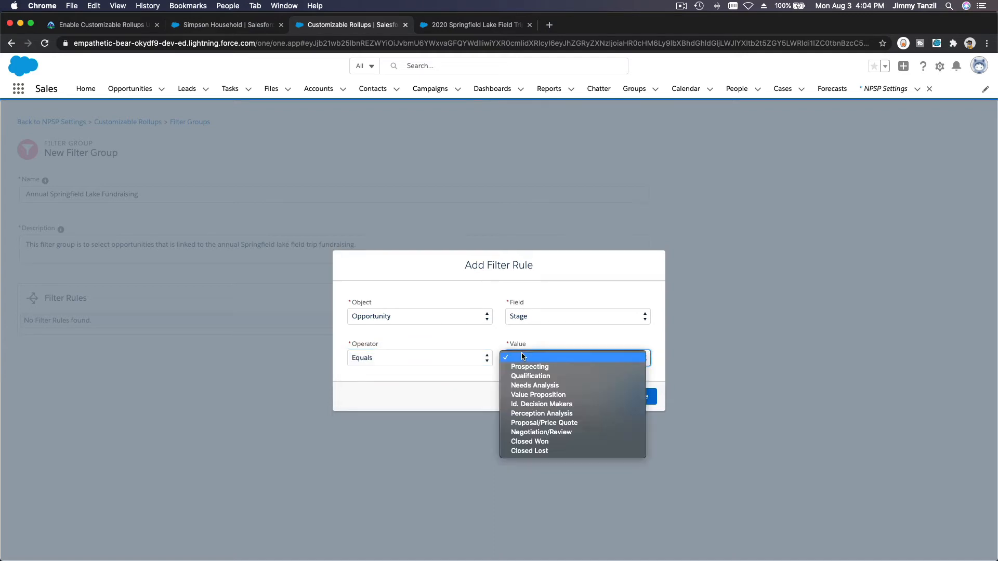
pyautogui.click(559, 441)
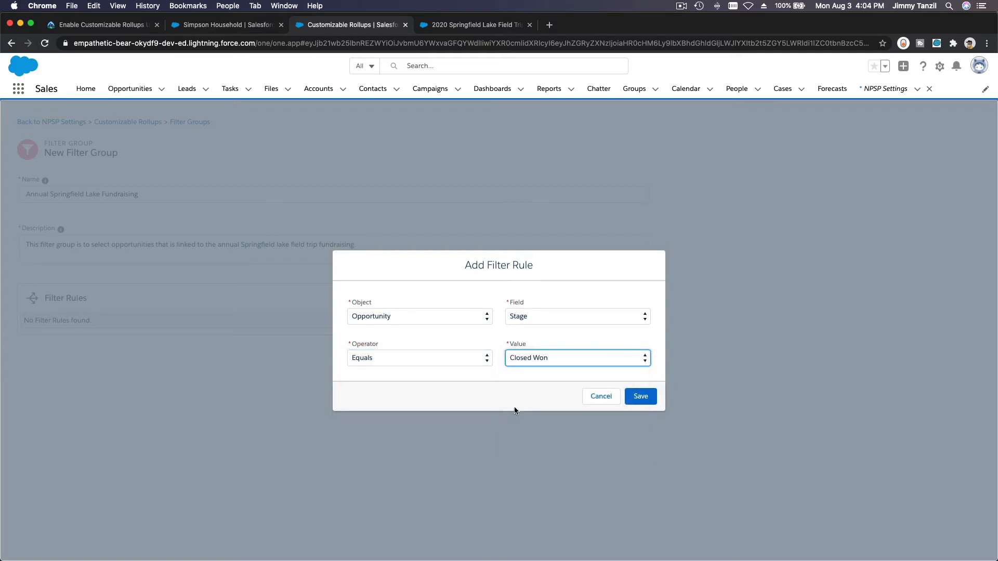
pyautogui.click(516, 394)
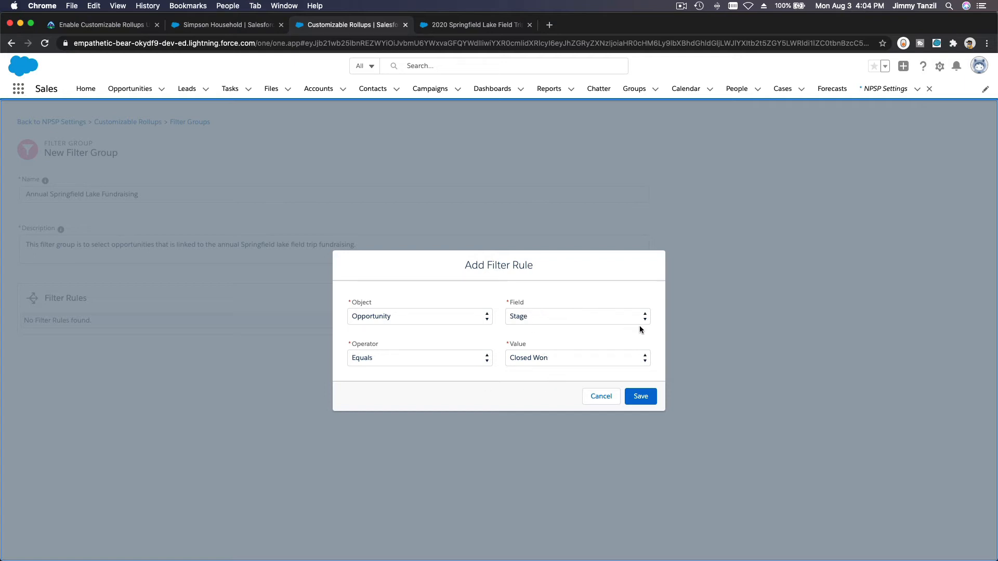
pyautogui.click(641, 397)
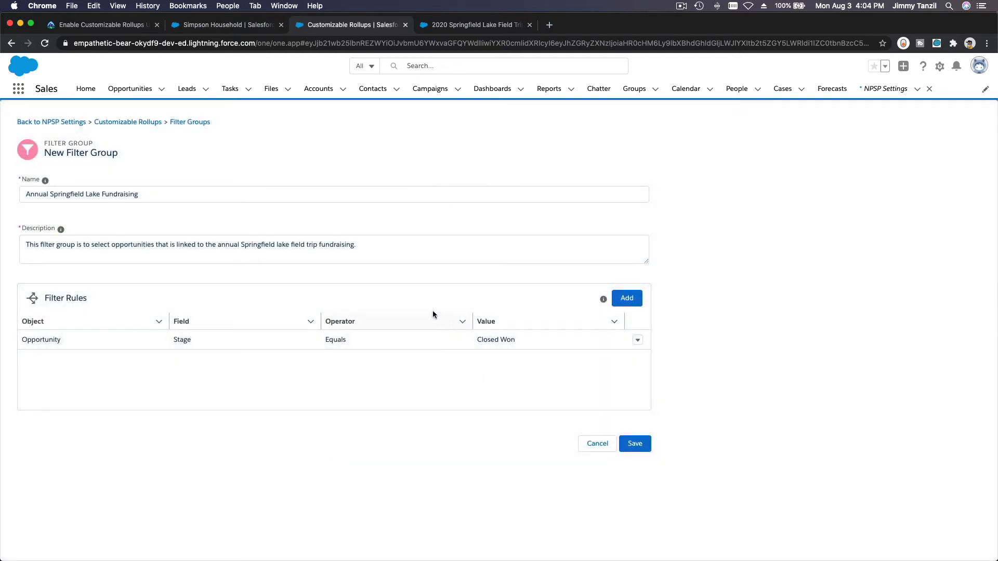
# Step: Start a second rule on Opportunity Campaign ID Equals, then switch to the Springfield Lake campaign tab
pyautogui.click(627, 302)
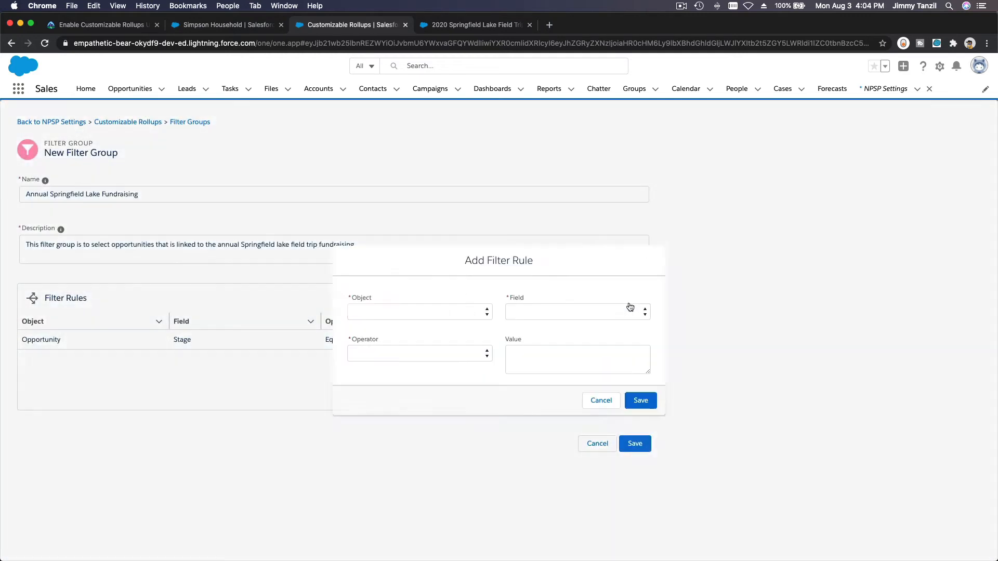
pyautogui.click(411, 311)
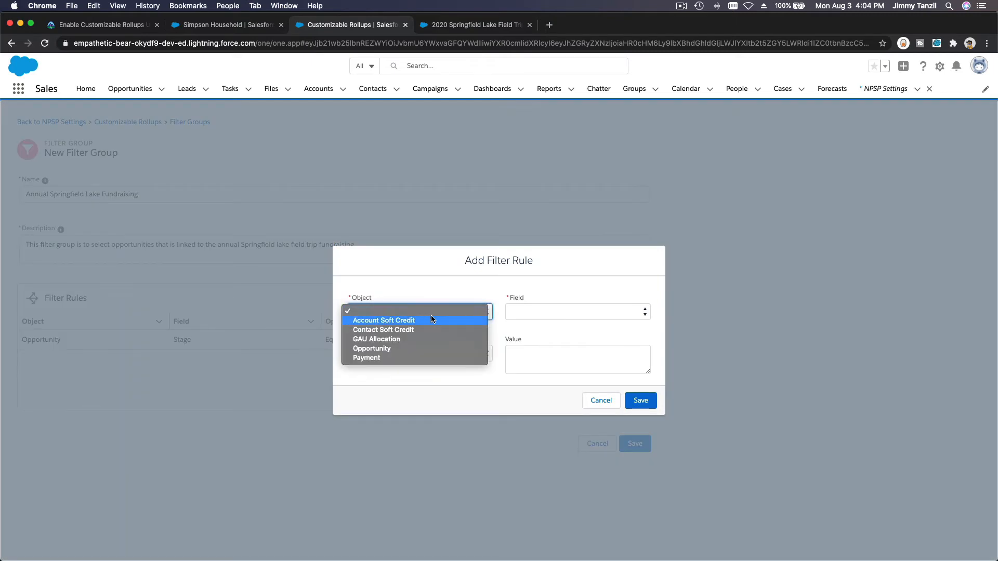
pyautogui.click(427, 347)
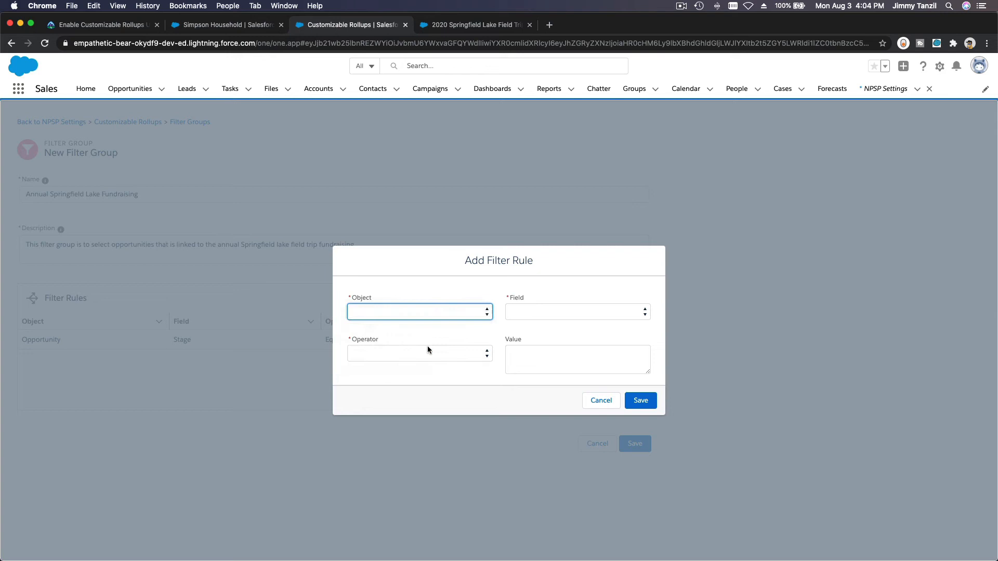
pyautogui.click(538, 310)
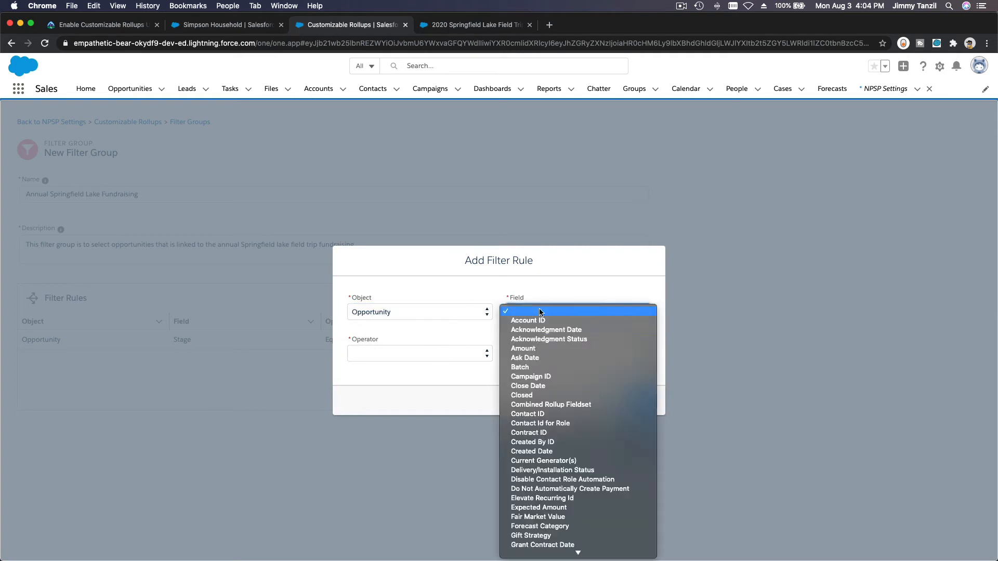
pyautogui.click(537, 376)
pyautogui.click(447, 359)
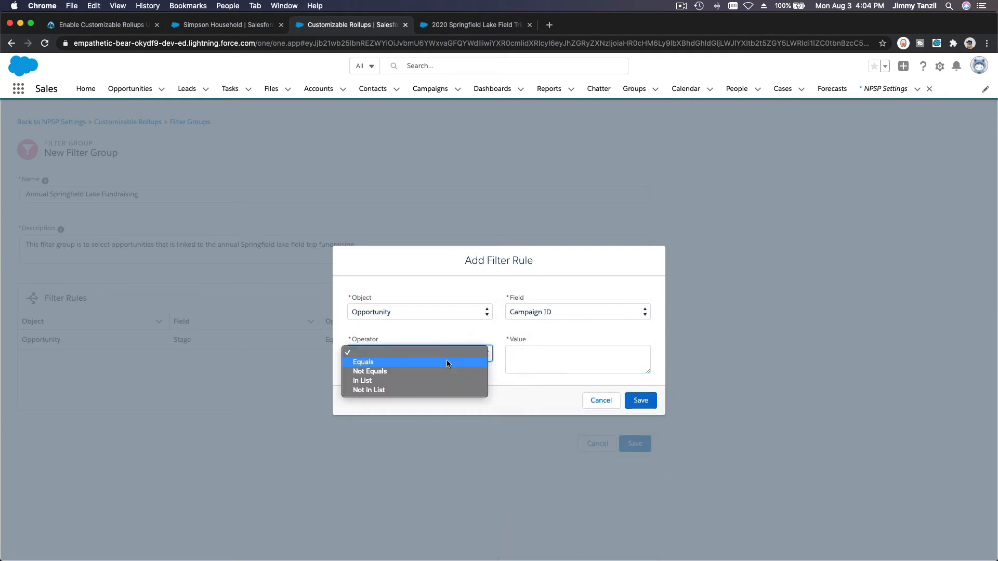
pyautogui.click(445, 360)
pyautogui.click(432, 378)
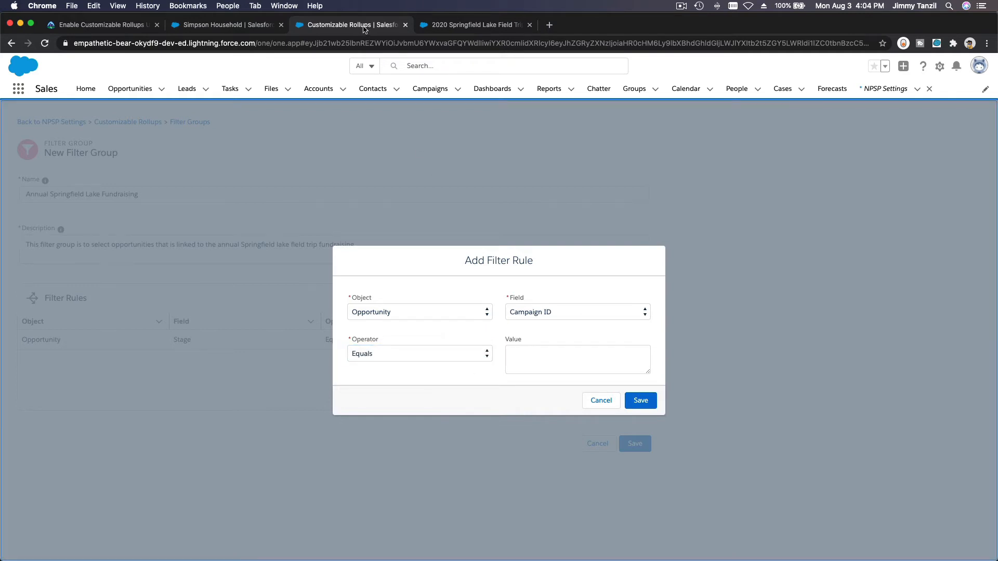
pyautogui.click(431, 26)
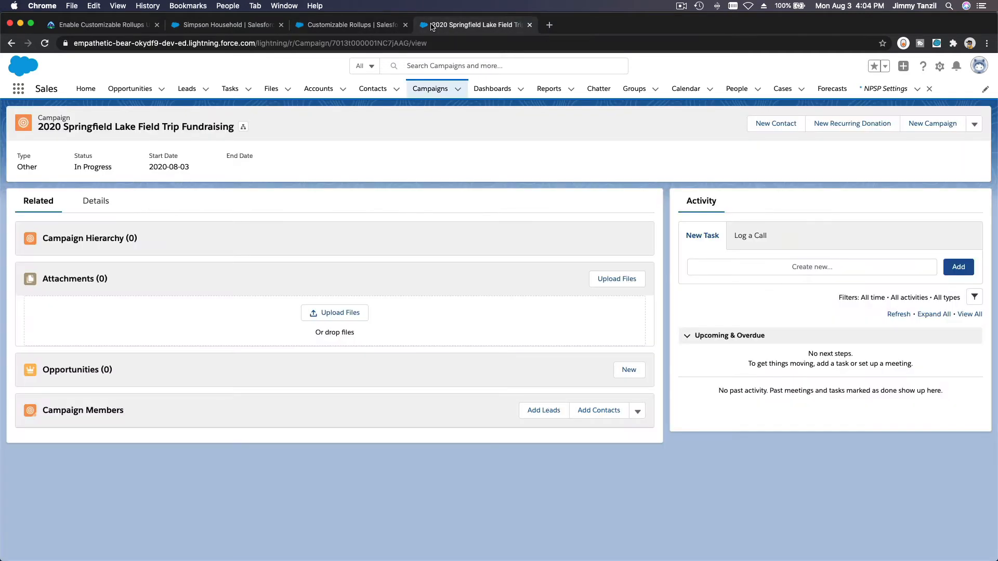
# Step: Copy the campaign record ID 7013t000001NC7jAAG from the page address and return to the filter rule
pyautogui.doubleClick(127, 132)
pyautogui.tripleClick(126, 131)
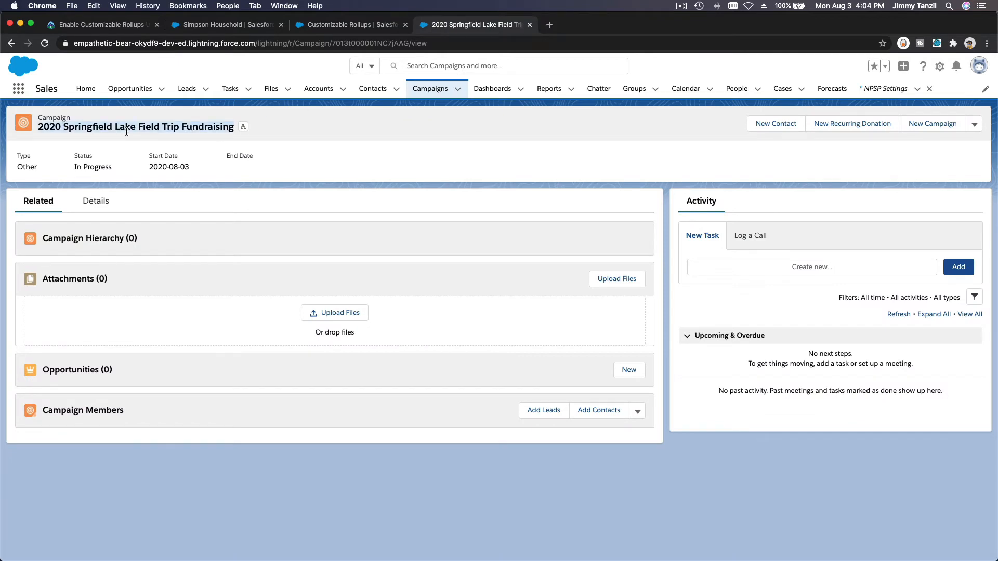
pyautogui.click(357, 45)
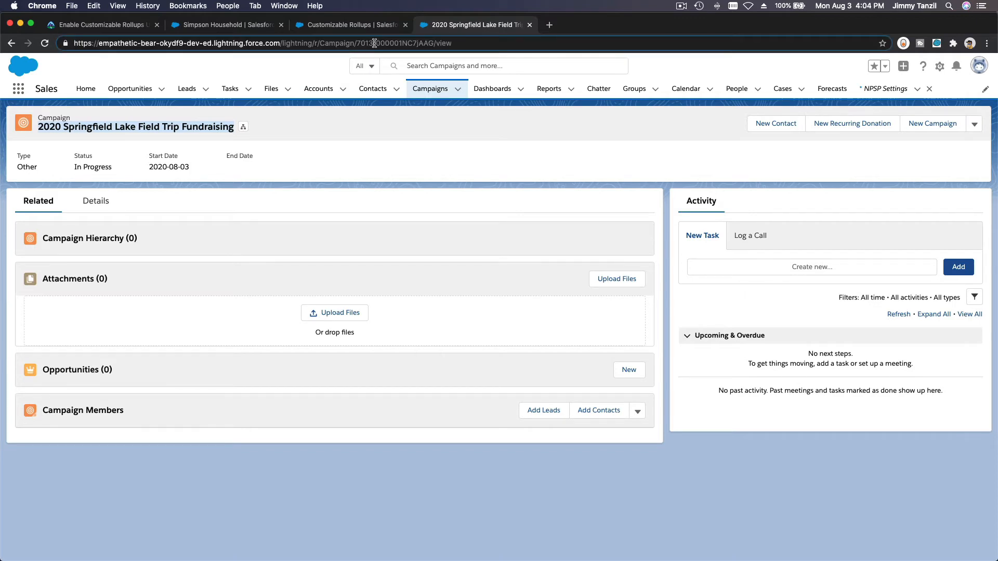
pyautogui.doubleClick(374, 43)
pyautogui.press('super+c')
pyautogui.click(352, 25)
# Step: Paste 7013t000001NC7jAAG as the Campaign ID Equals rule's value and save the rule
pyautogui.click(541, 359)
pyautogui.press('super+v')
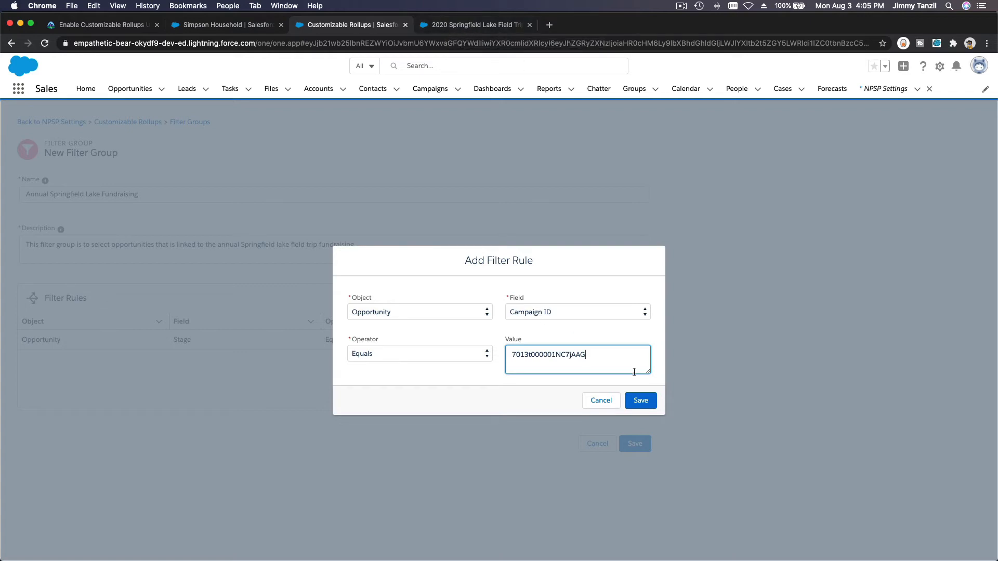
pyautogui.click(640, 403)
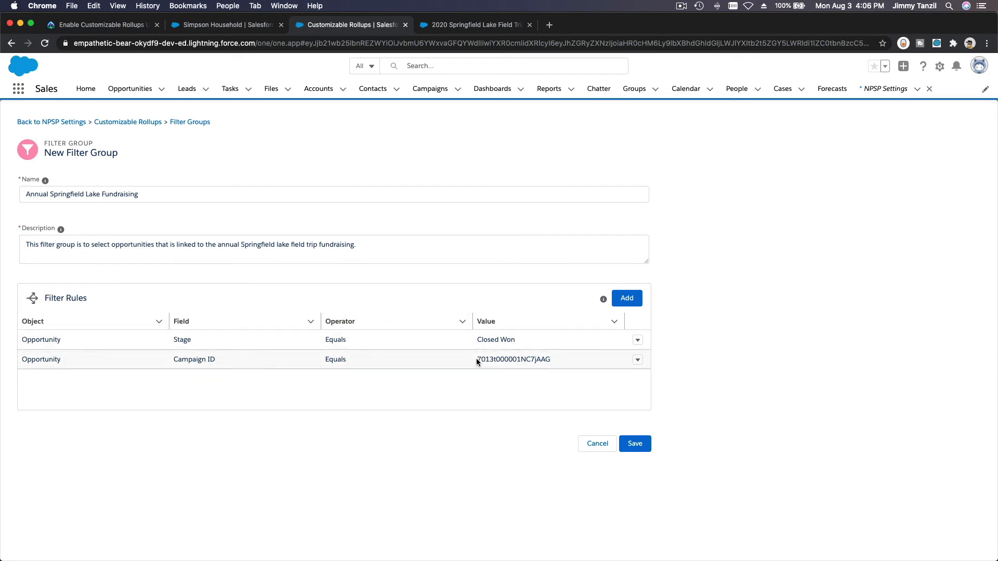
# Step: Save the Annual Springfield Lake Fundraising filter group and go back to the Customizable Rollups list
pyautogui.click(635, 444)
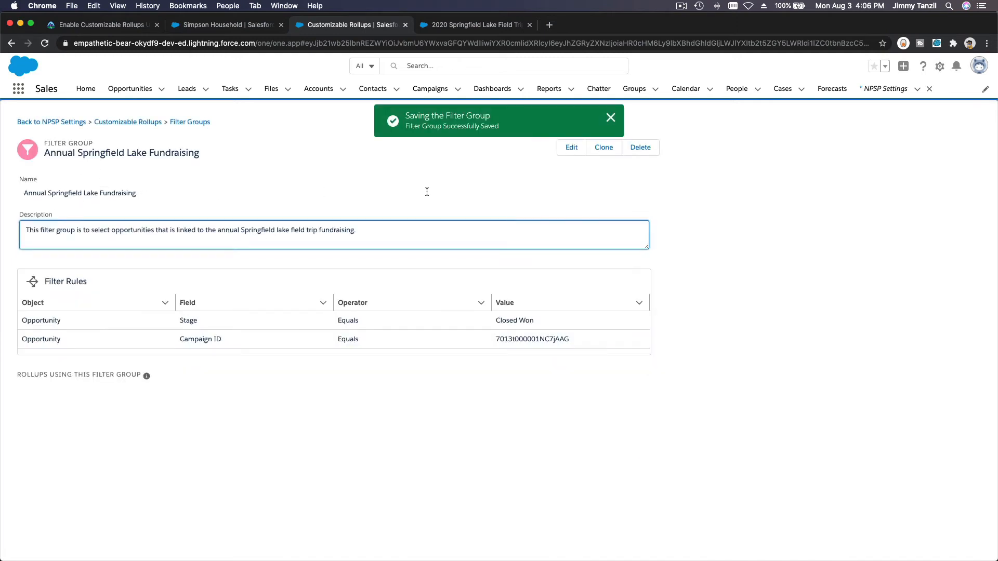
pyautogui.click(611, 118)
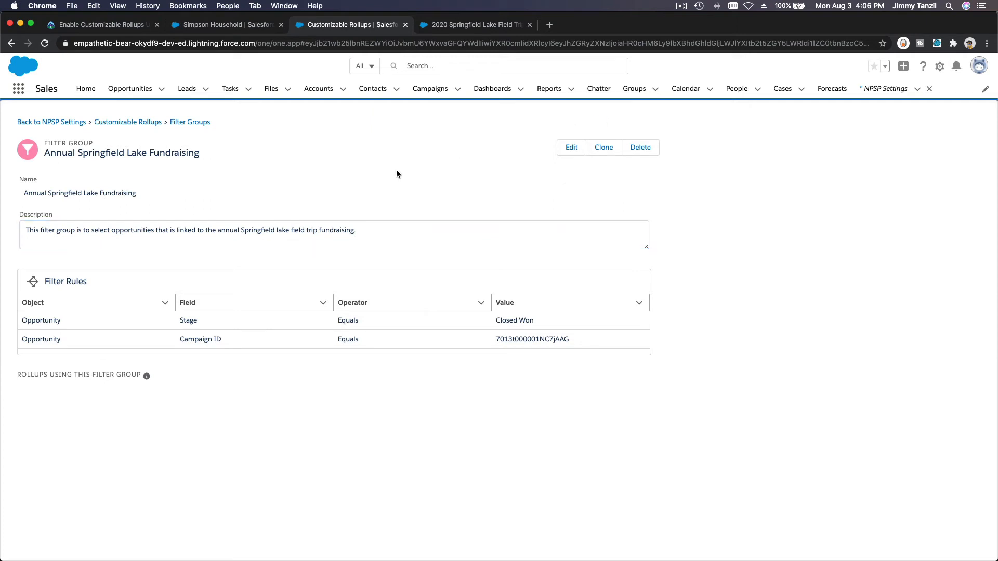
pyautogui.click(142, 127)
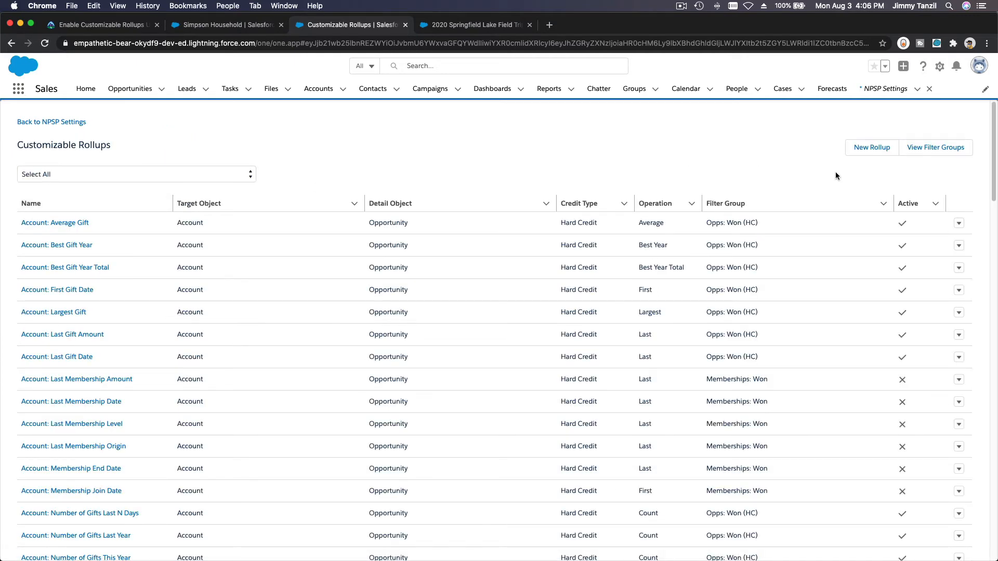
# Step: Create a new rollup targeting the Contact field Springfield Lake Field Trip Soft Credit
pyautogui.click(873, 149)
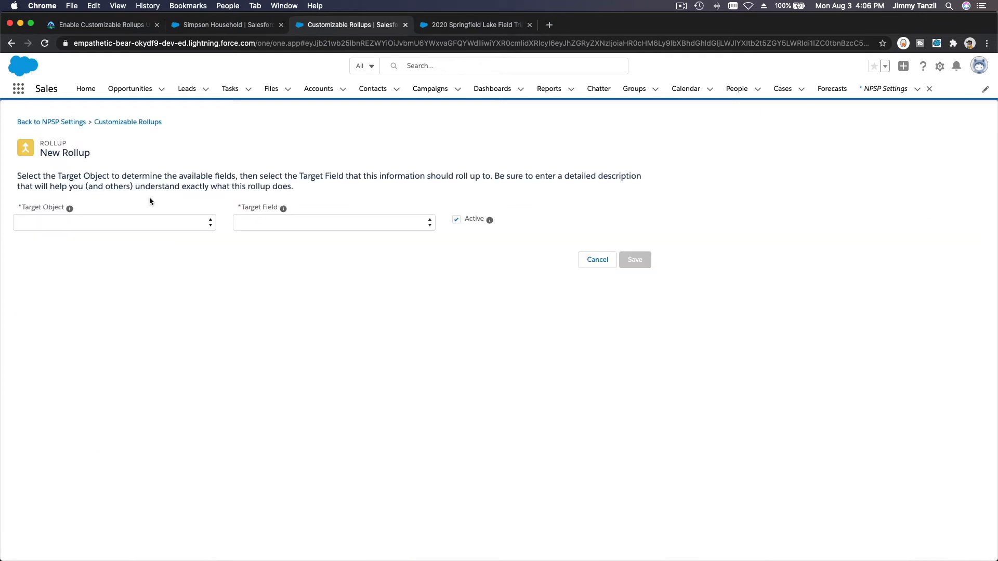
pyautogui.click(132, 225)
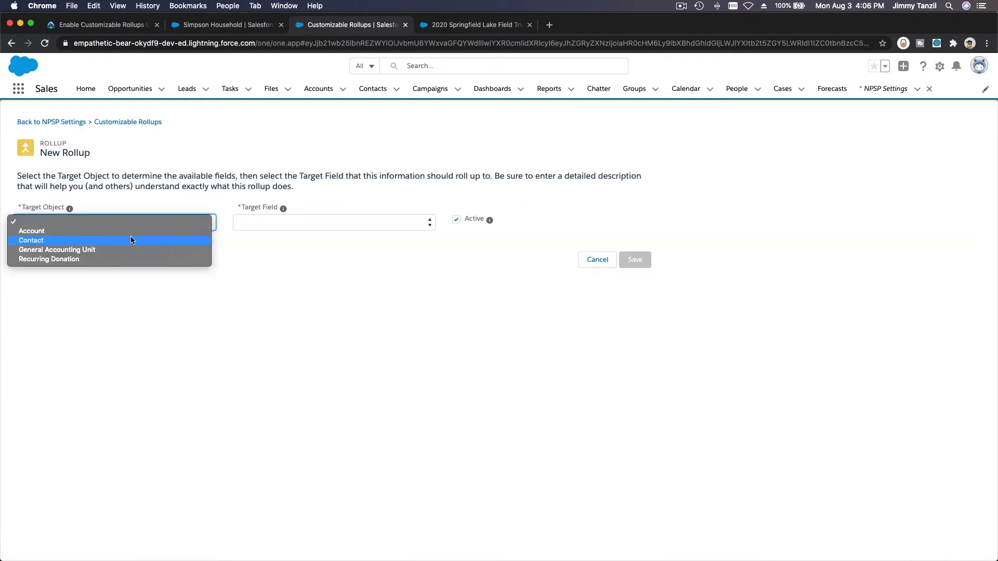
pyautogui.click(130, 237)
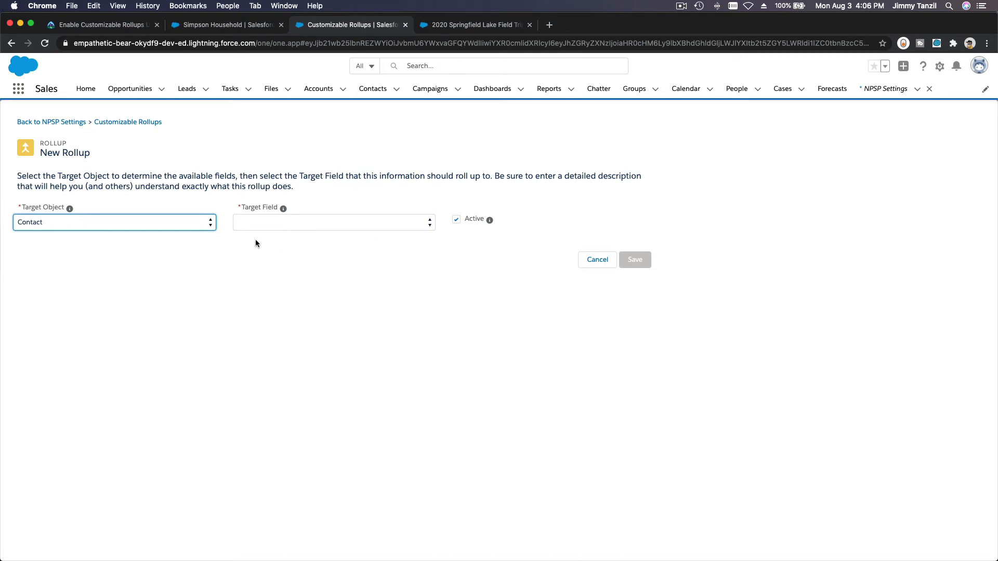
pyautogui.click(328, 222)
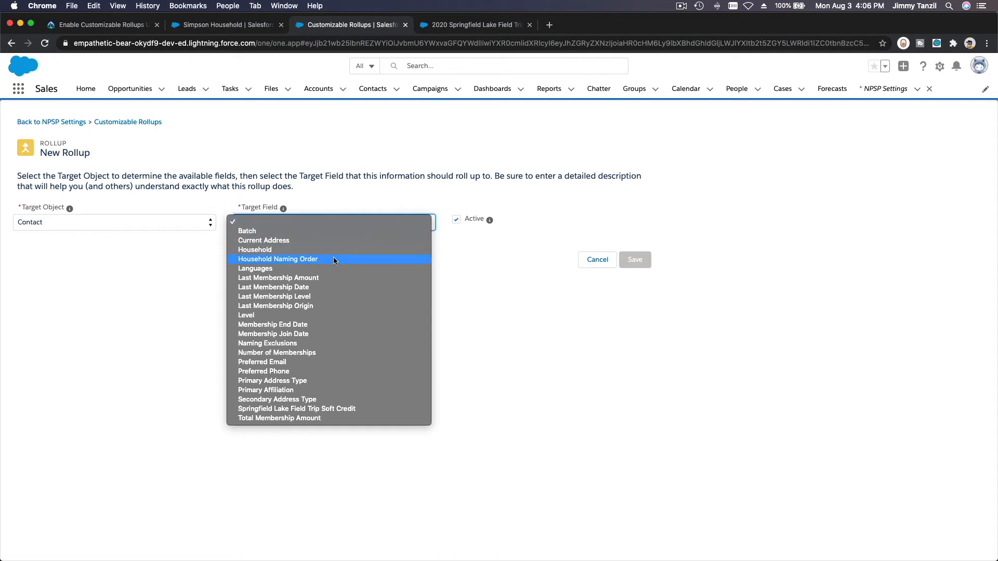
pyautogui.click(358, 411)
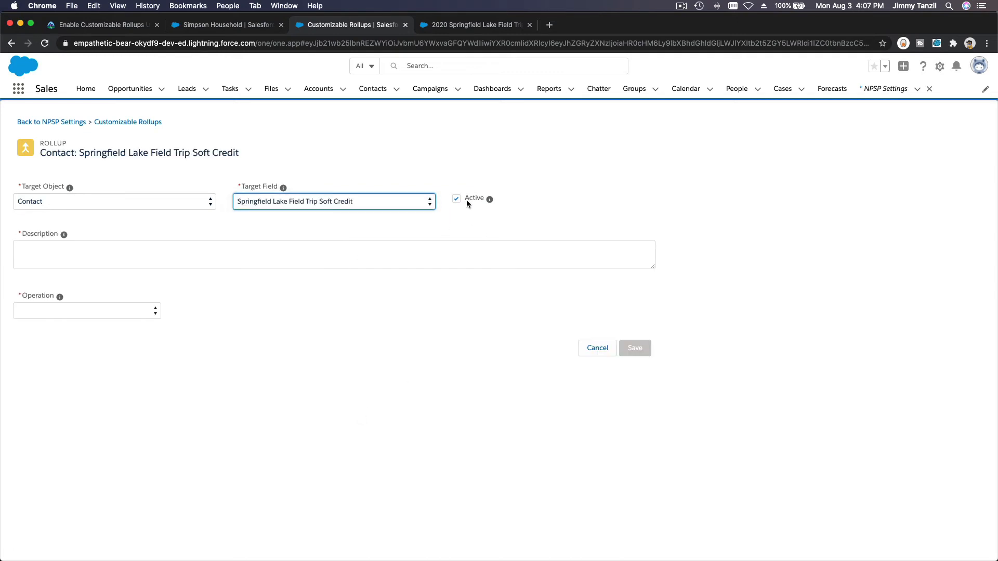
# Step: Describe the rollup as calculating funds the contact brings into the annual Springfield Lake field trip event
pyautogui.click(378, 249)
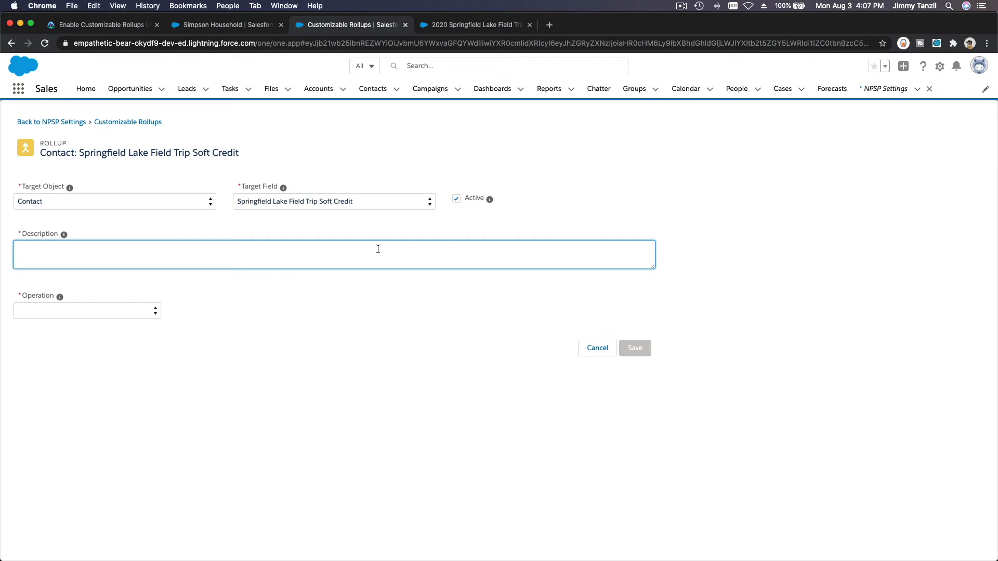
pyautogui.write('This will calculate how much funds')
pyautogui.write('the contac')
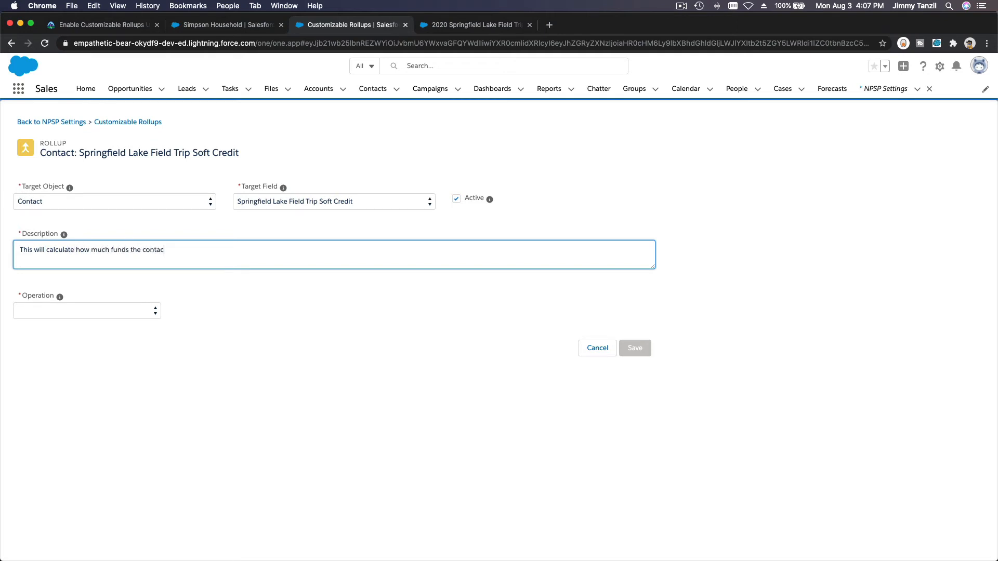
pyautogui.write('t bring into the fundraising event for the an')
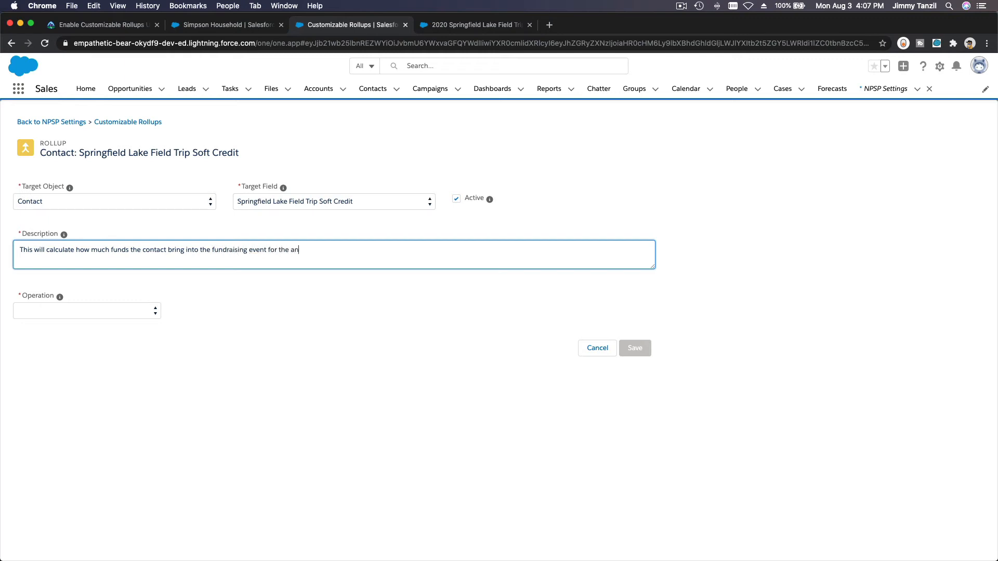
pyautogui.write('nual Springfield Lake field trip.')
pyautogui.click(124, 310)
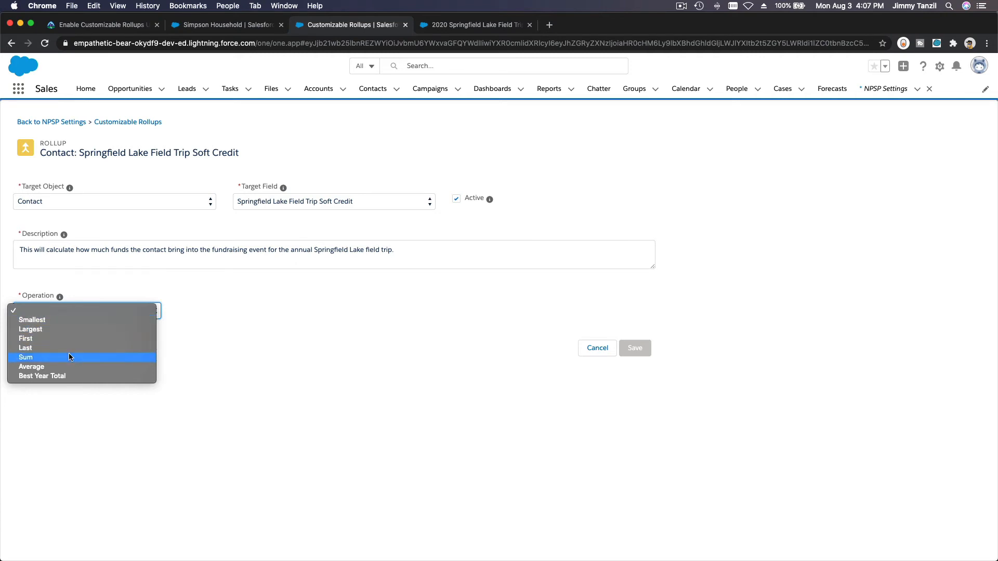
# Step: Set the rollup operation to Sum and try a 30 Days Ago time frame
pyautogui.click(26, 358)
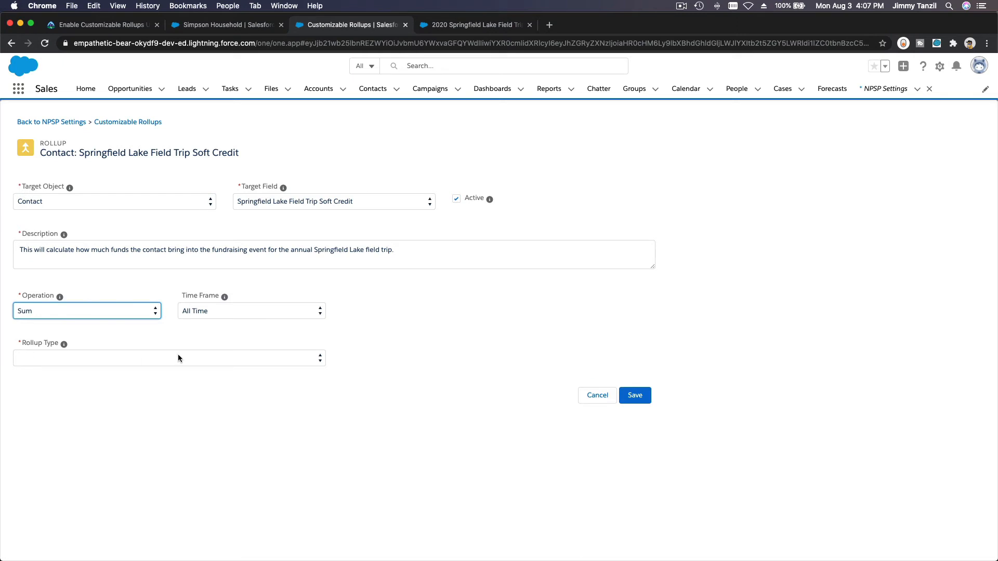
pyautogui.click(210, 314)
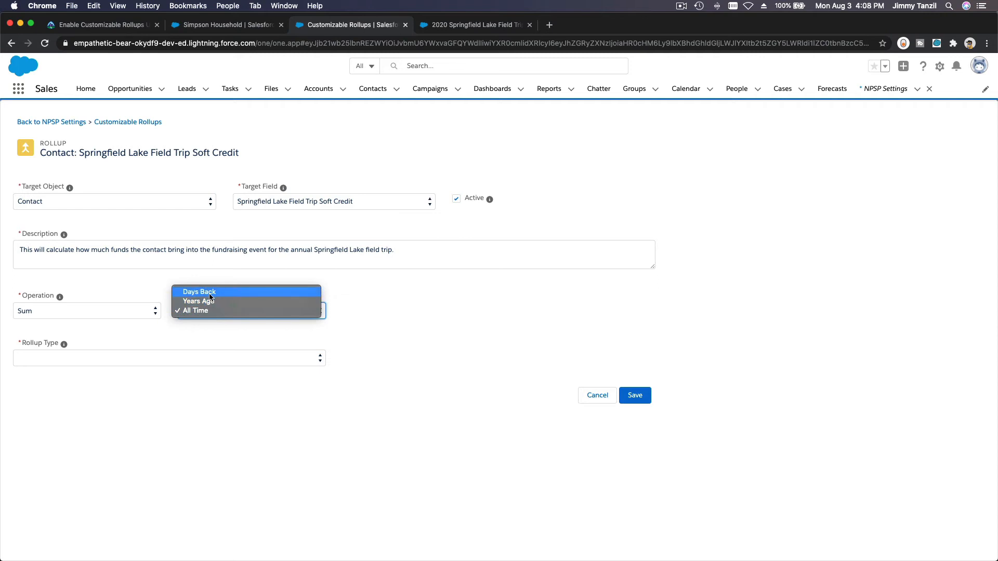
pyautogui.click(209, 293)
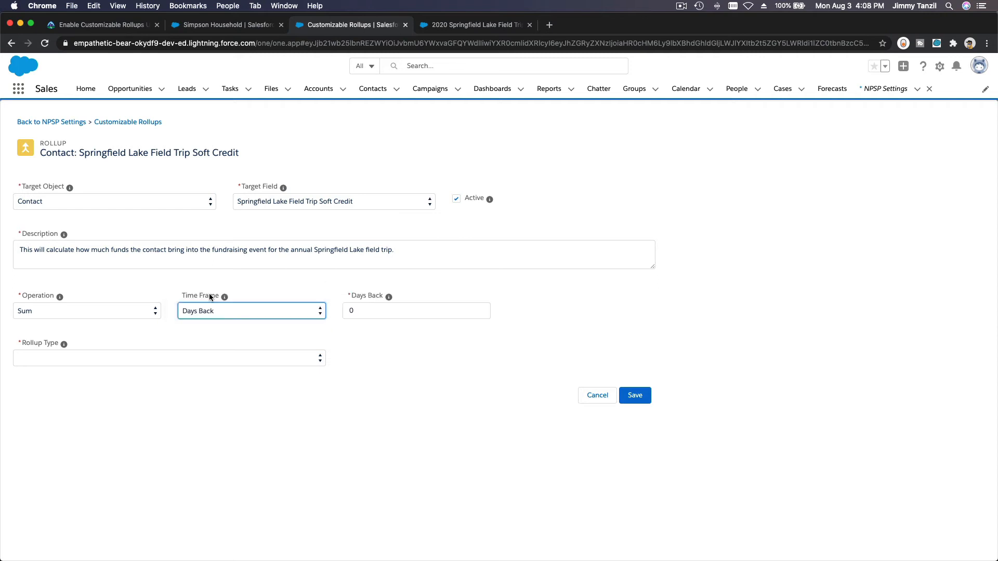
pyautogui.doubleClick(371, 311)
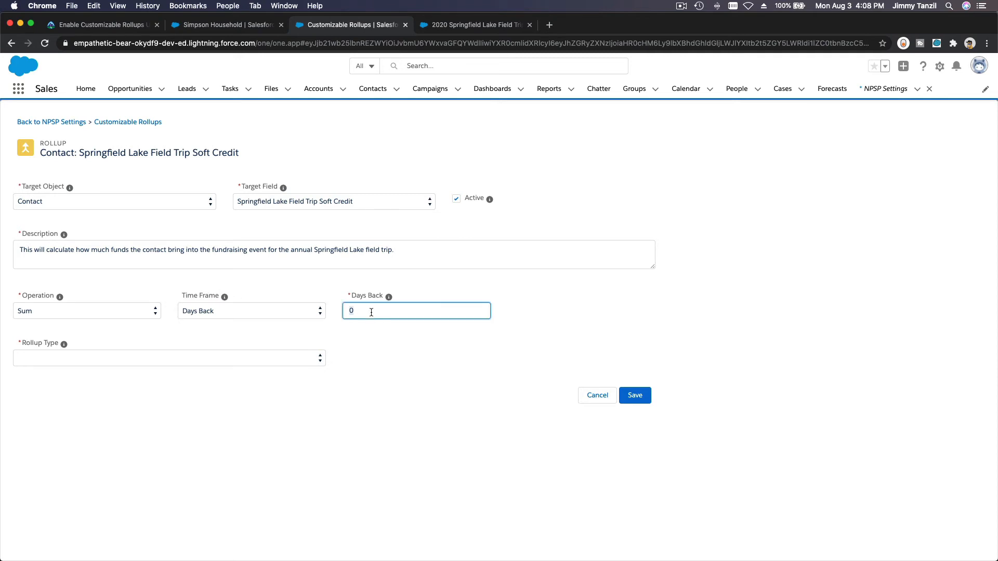
pyautogui.write('30')
pyautogui.click(366, 326)
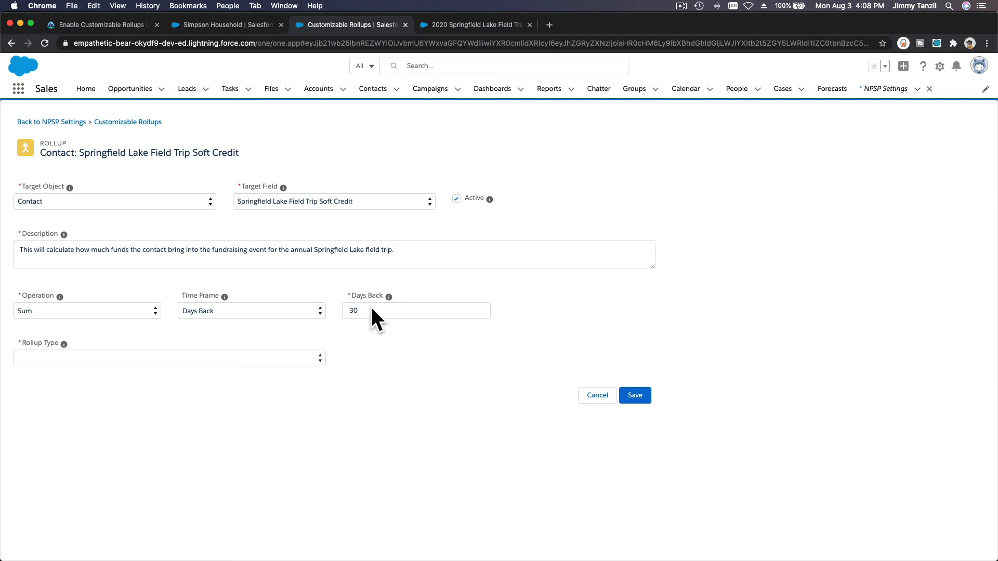
# Step: Change the time frame to Years Ago with This Year as the period
pyautogui.click(291, 310)
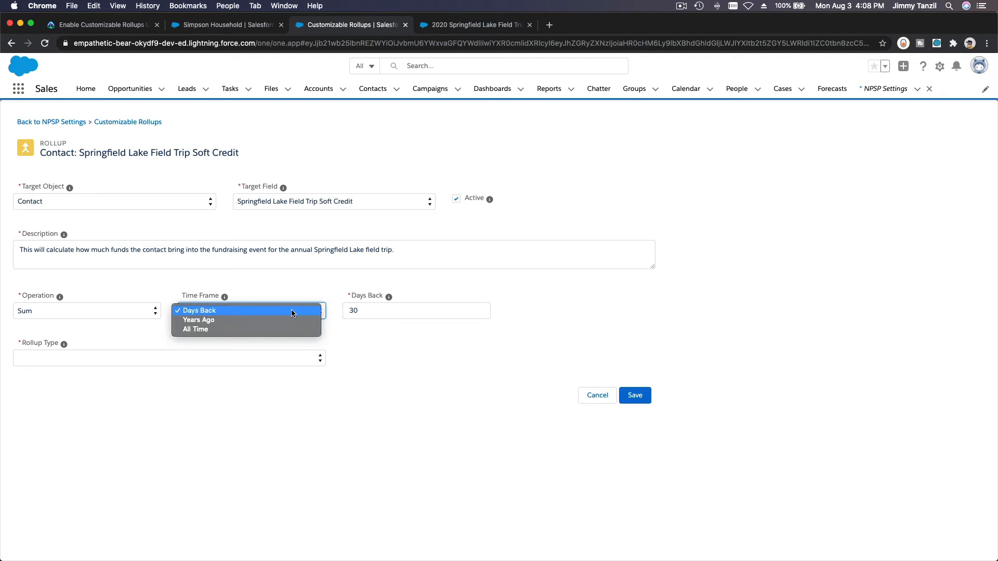
pyautogui.click(291, 320)
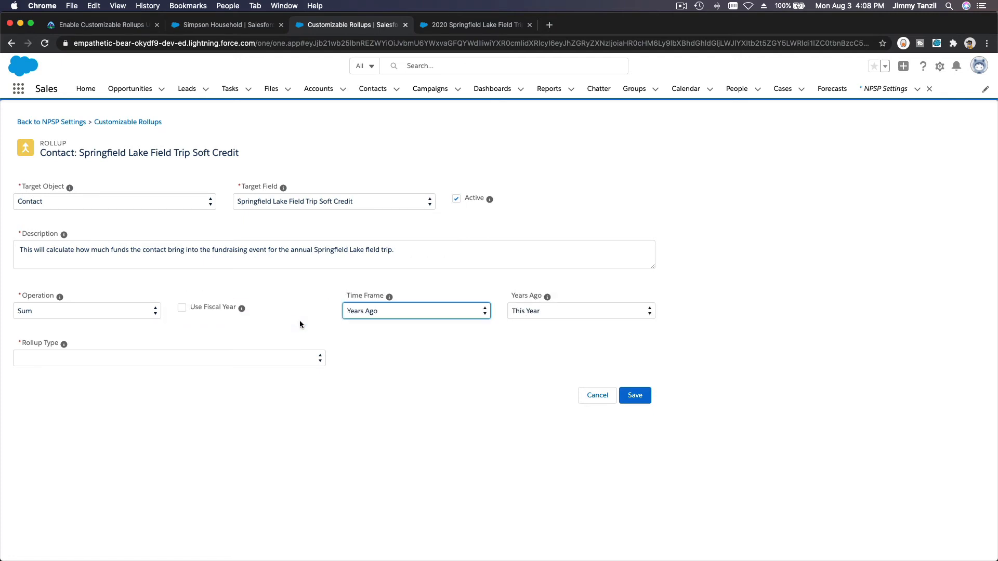
pyautogui.click(563, 313)
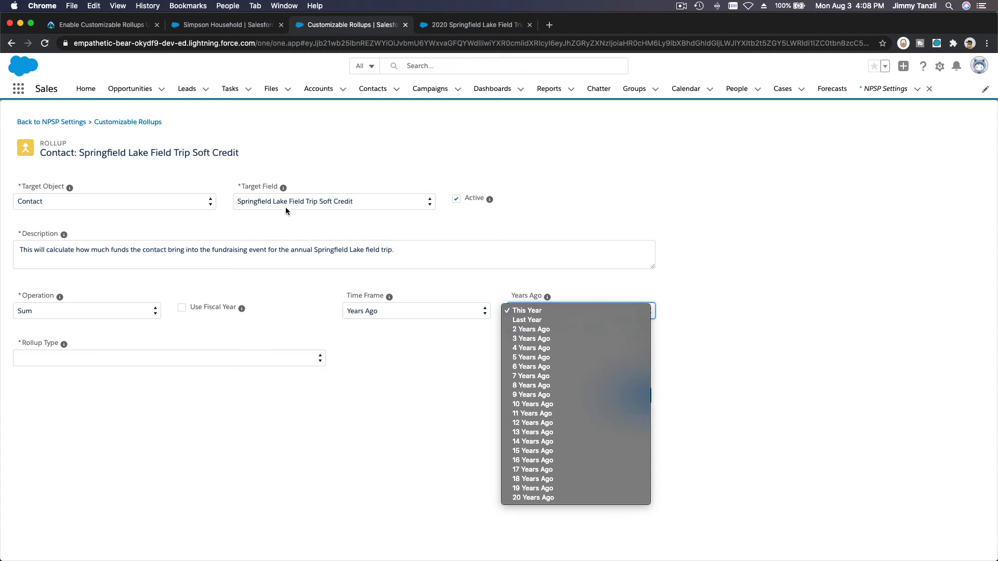
pyautogui.click(525, 310)
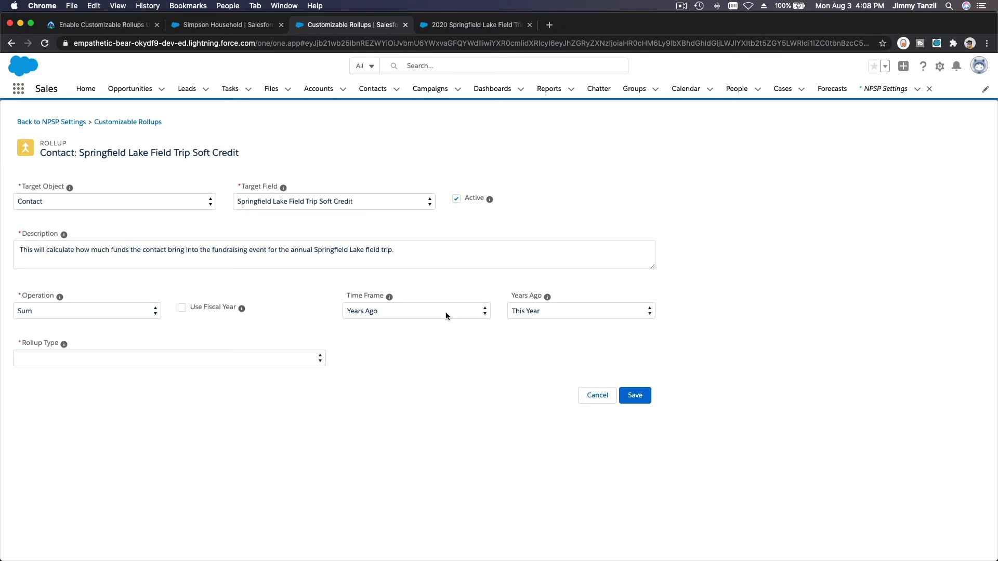
pyautogui.click(144, 361)
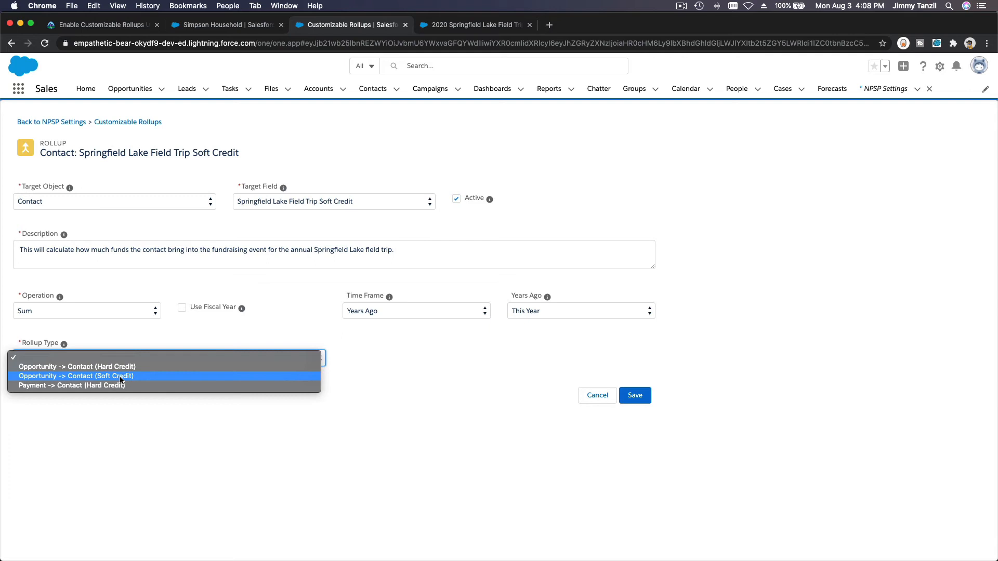
# Step: Choose rollup type Opportunity -> Contact (Soft Credit) and filter group Annual Springfield Lake Fundraising
pyautogui.click(57, 377)
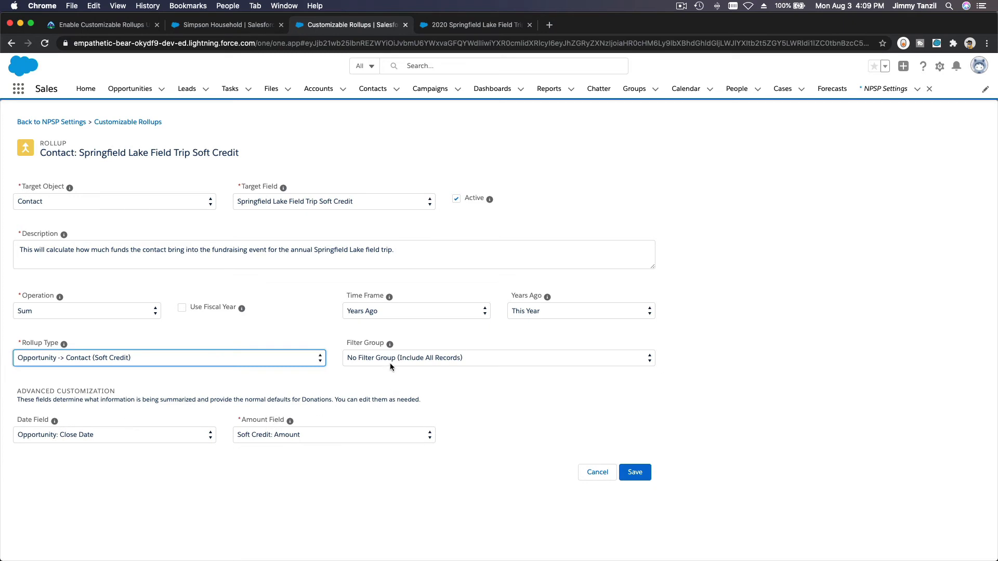
pyautogui.click(408, 359)
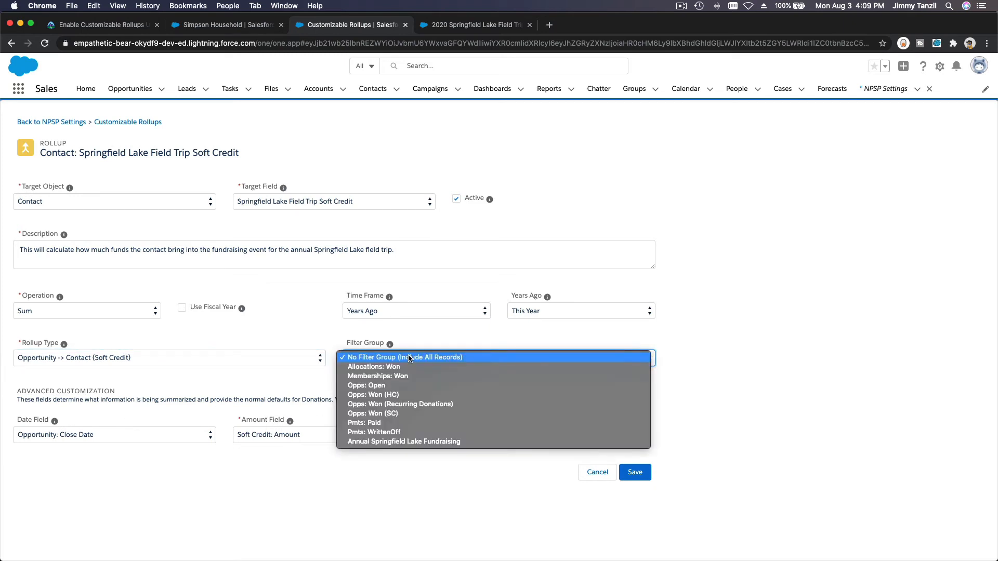
pyautogui.click(436, 442)
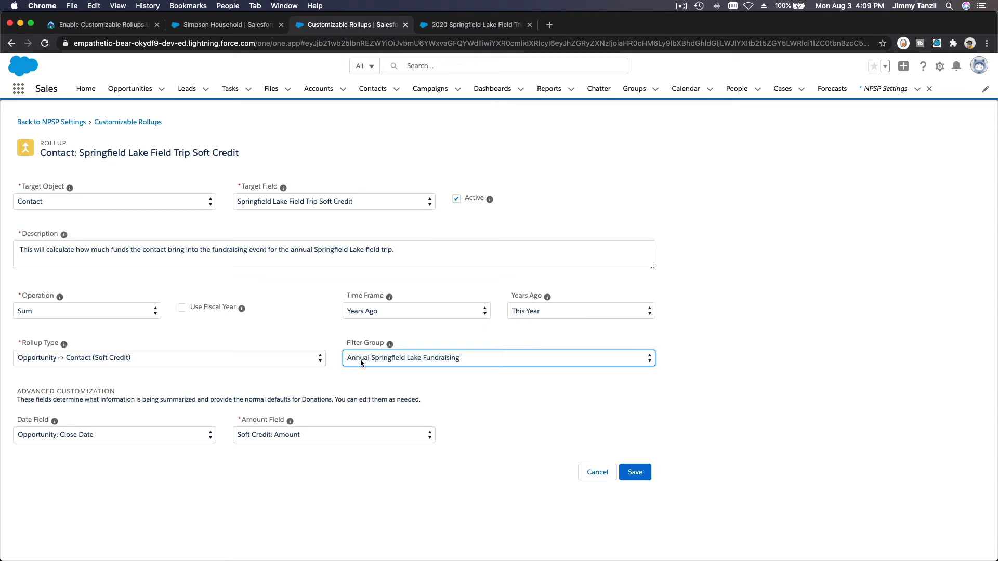
pyautogui.click(438, 382)
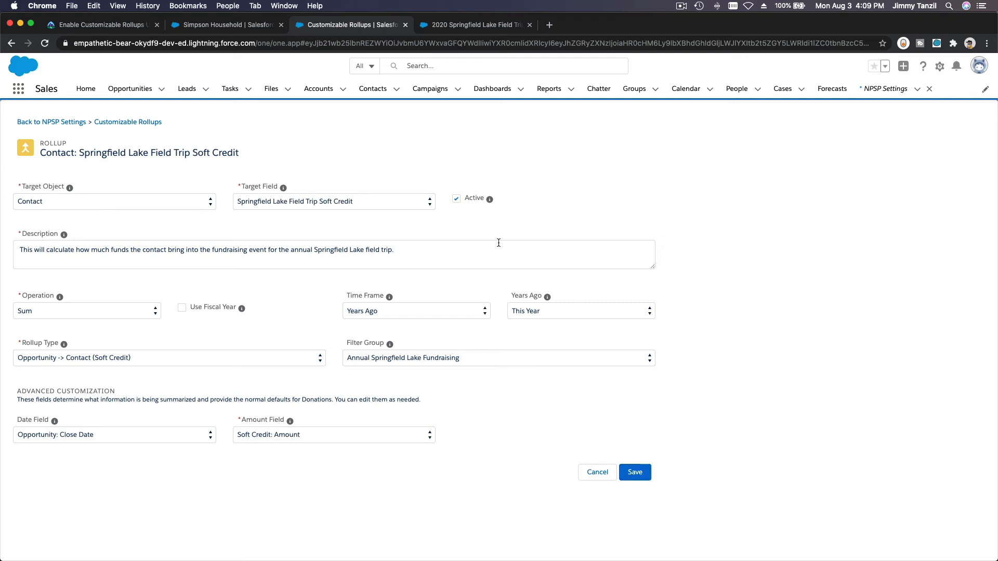
pyautogui.moveTo(490, 200)
# Step: Save the soft-credit rollup and go to the Contacts list
pyautogui.click(635, 473)
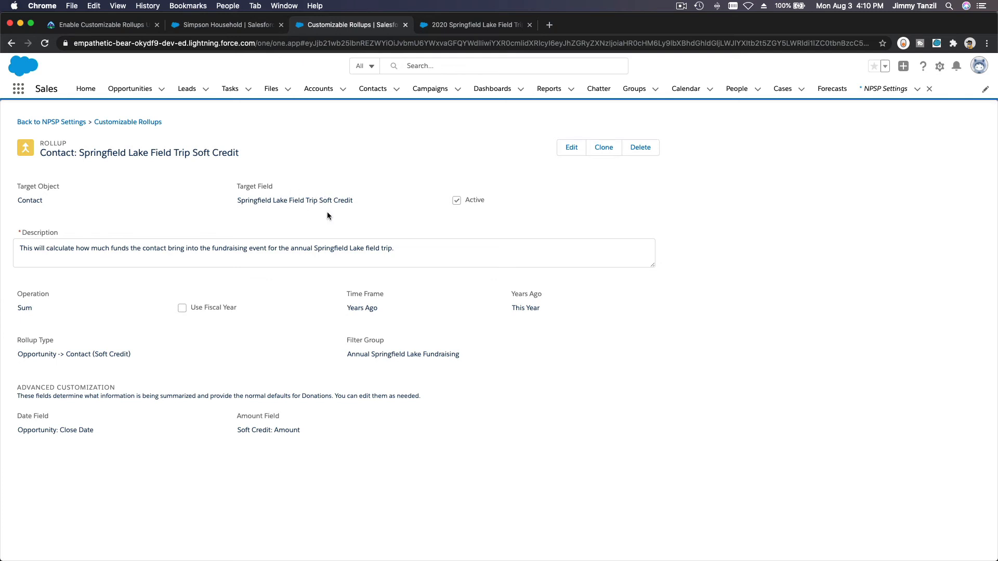
pyautogui.click(365, 88)
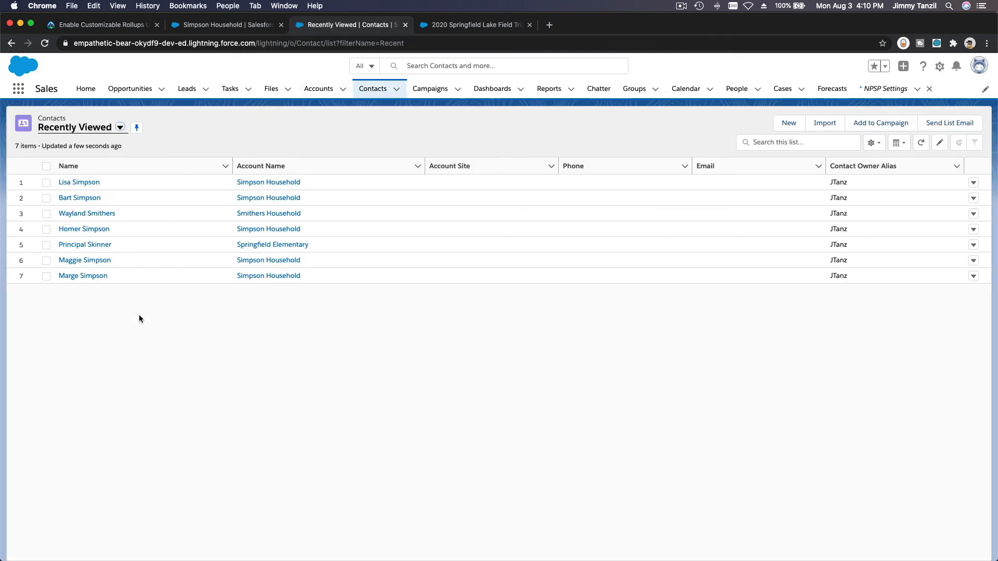
# Step: Open a Simpson Household contact, confirm its $100.00 Soft Credit Total, then return to Contacts
pyautogui.click(89, 198)
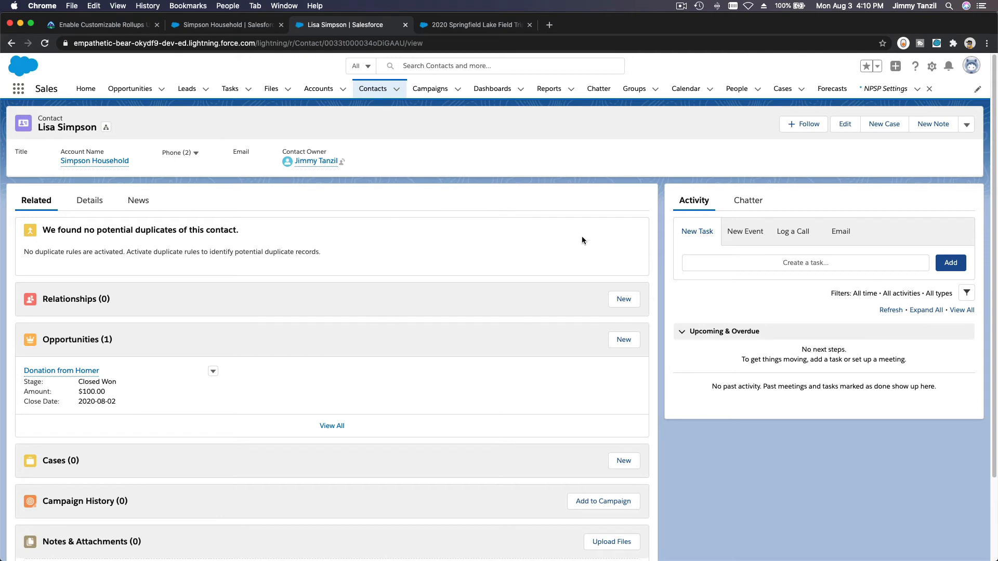
pyautogui.scroll(-1, 650, 213)
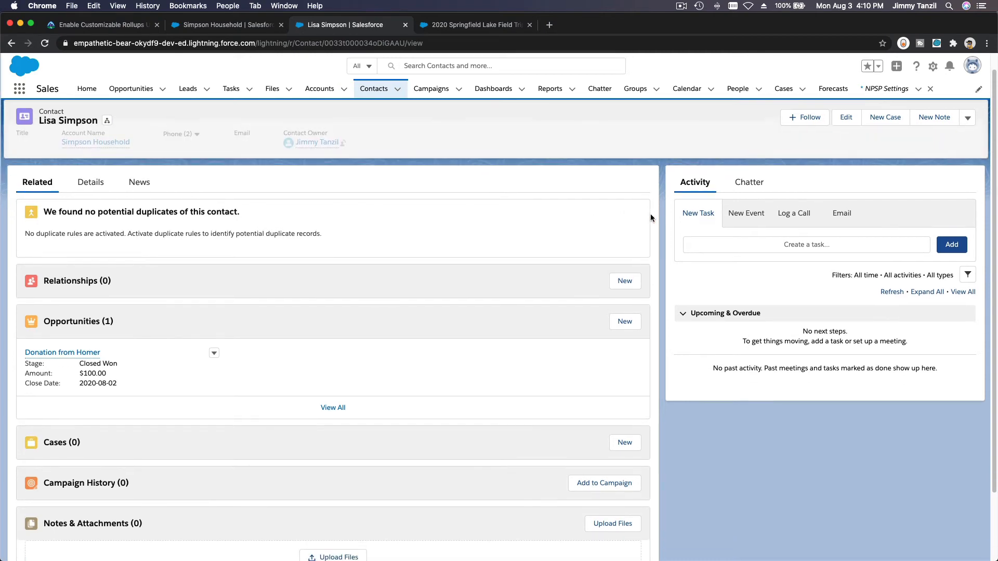
pyautogui.click(91, 183)
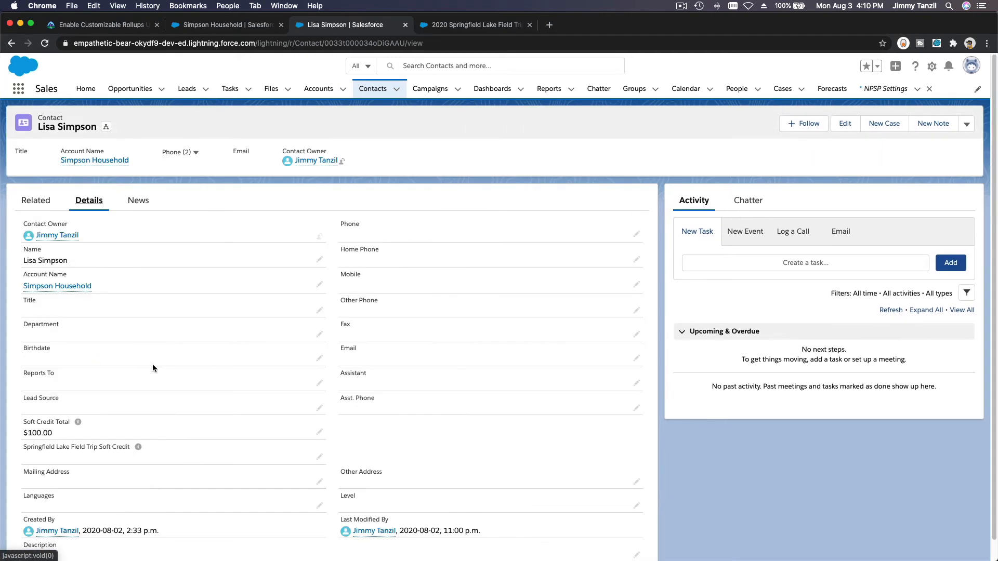
pyautogui.scroll(-1, 144, 421)
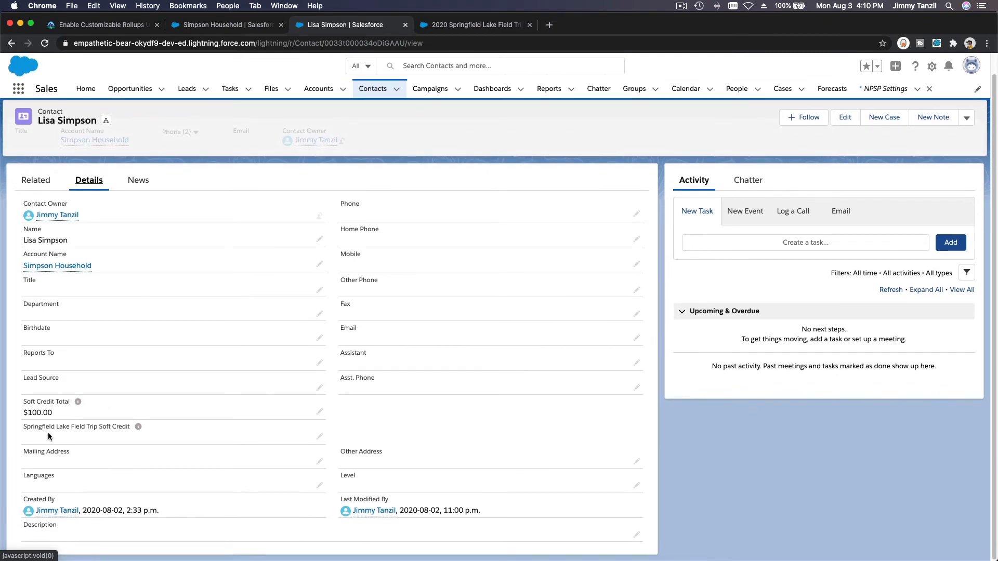
pyautogui.moveTo(138, 427)
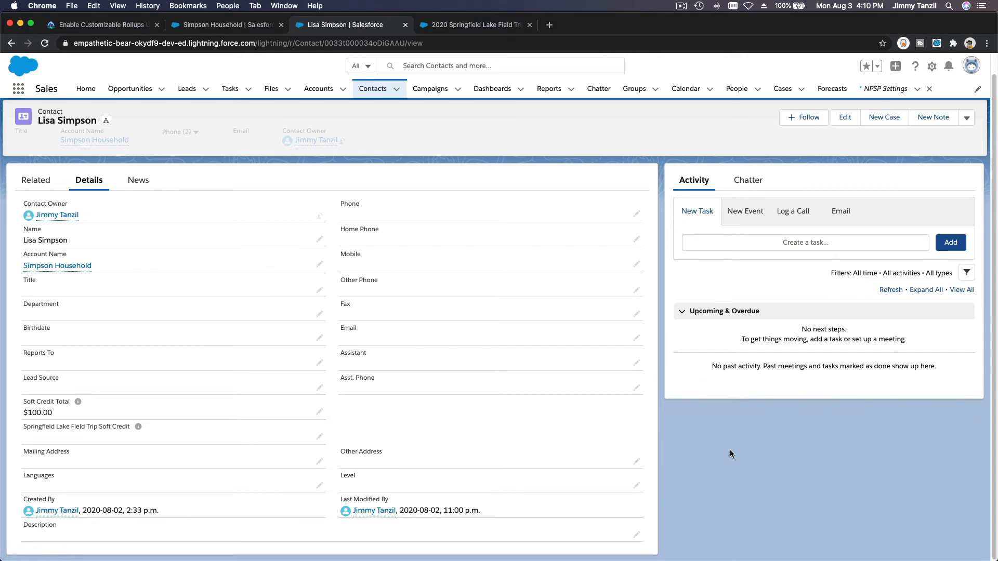
pyautogui.scroll(1, 729, 453)
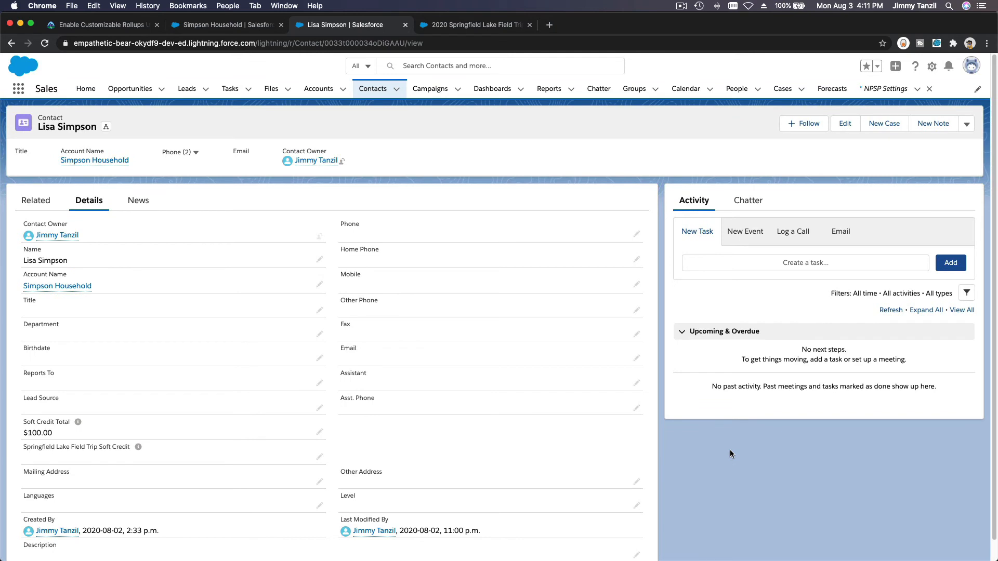
pyautogui.click(372, 89)
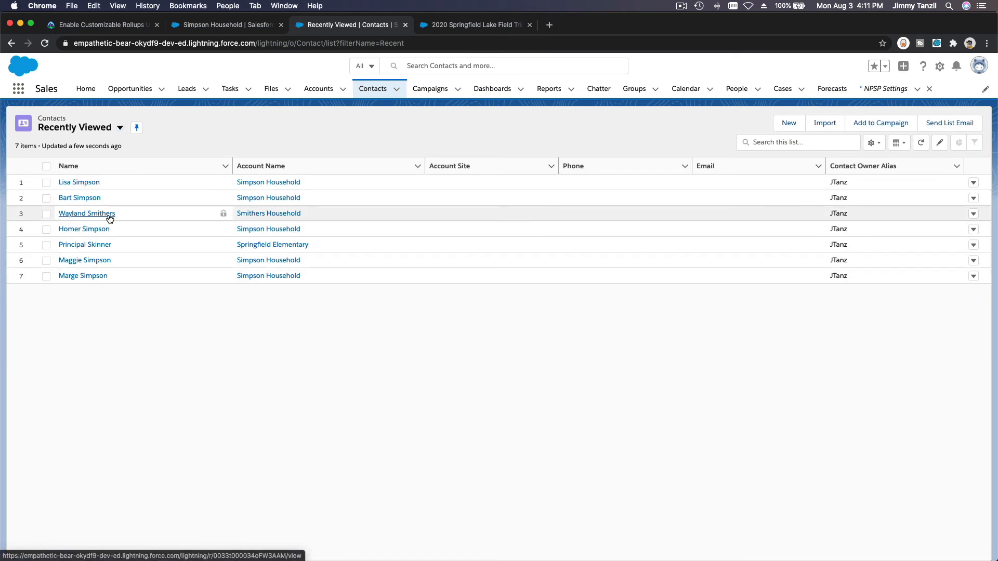
# Step: Open the Smithers Household contact and start a new opportunity from its Opportunities list
pyautogui.click(87, 213)
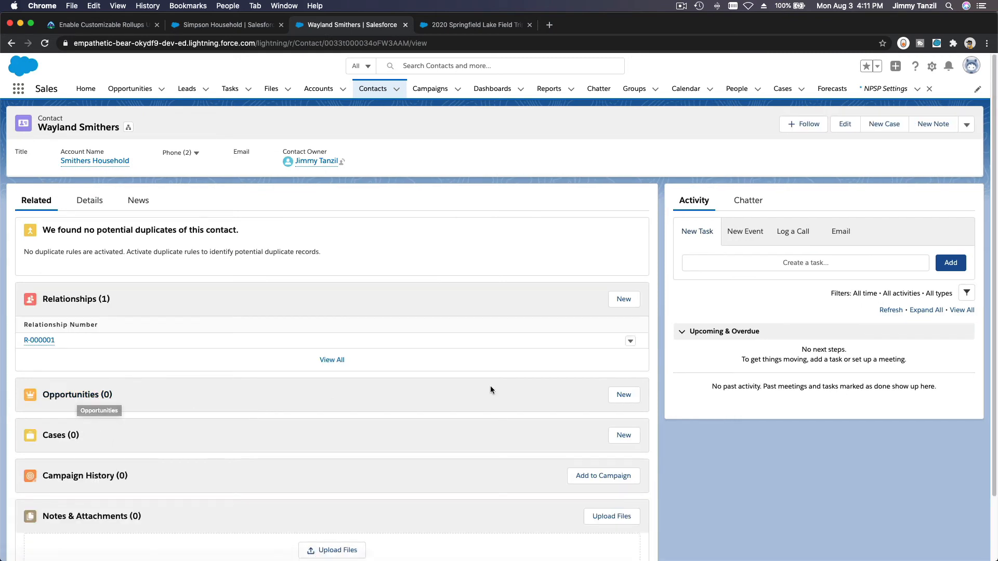
pyautogui.scroll(-1, 497, 398)
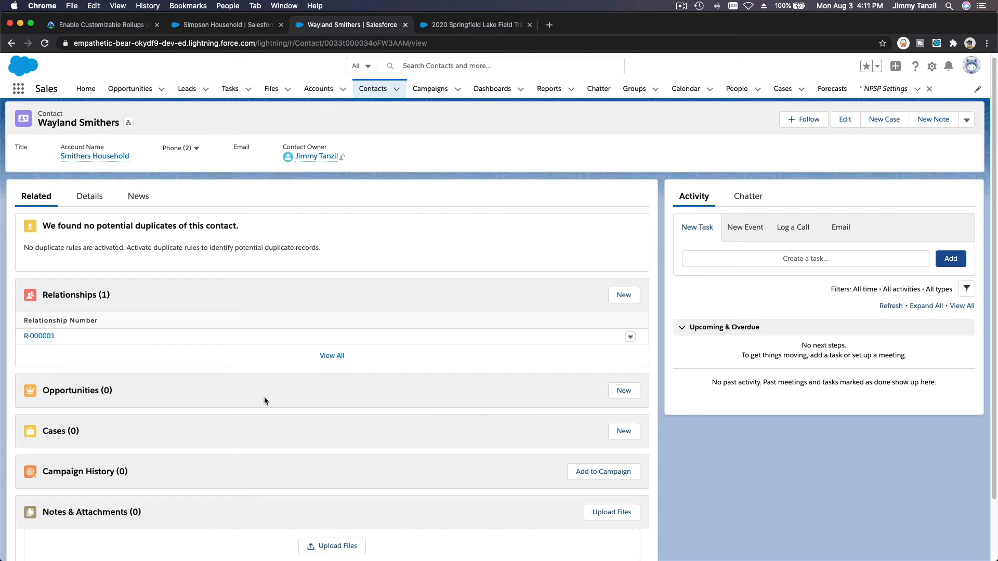
pyautogui.scroll(-2, 265, 400)
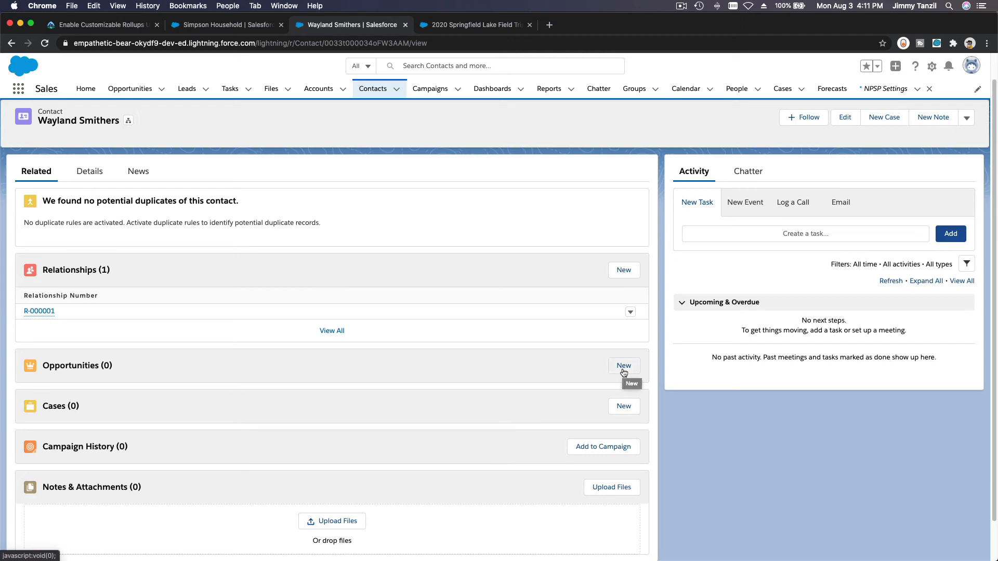
pyautogui.click(623, 366)
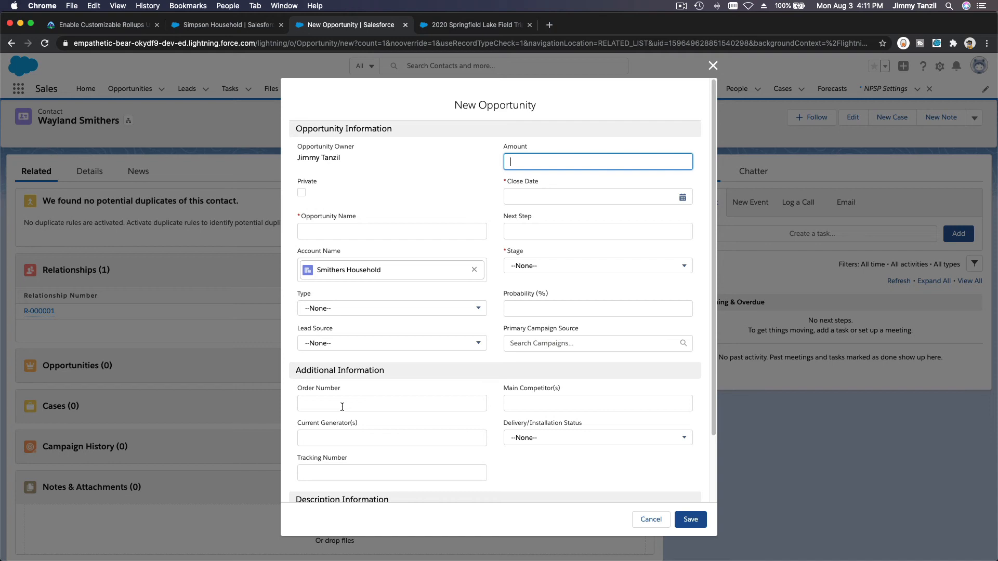
# Step: Enter amount 25, close date 2020-08-03, and stage Closed Won for the opportunity
pyautogui.write('25')
pyautogui.click(682, 200)
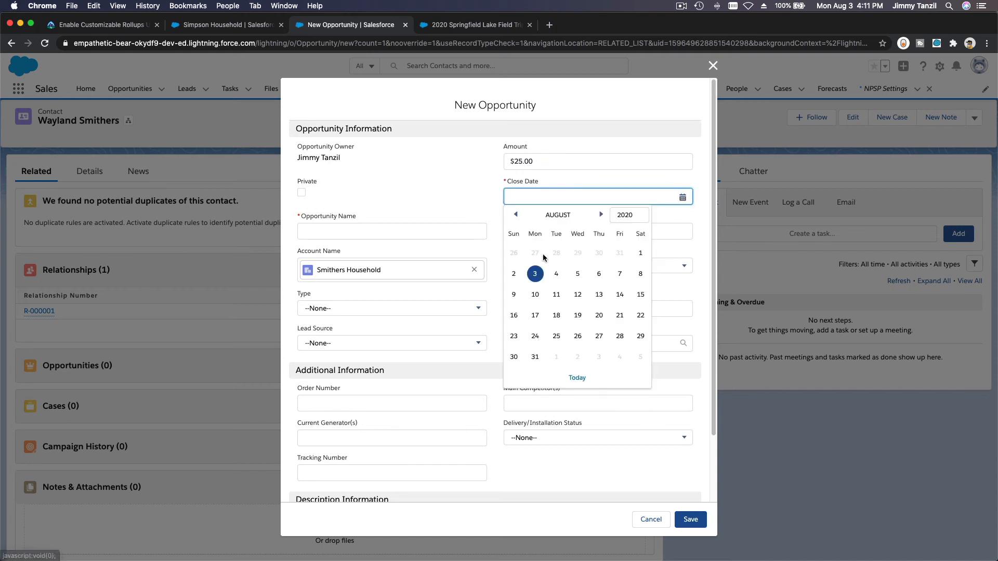
pyautogui.click(536, 275)
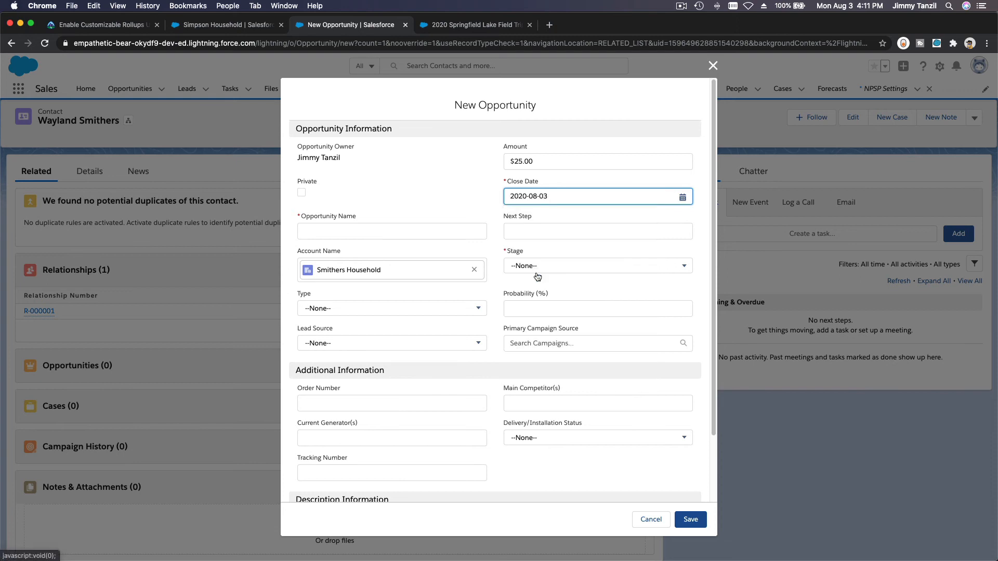
pyautogui.click(530, 266)
pyautogui.scroll(-3, 551, 338)
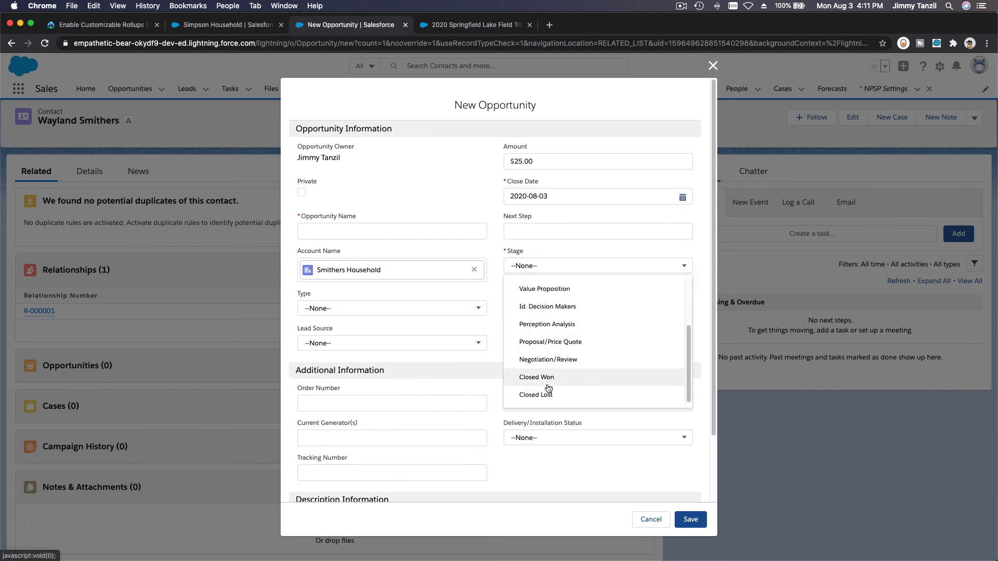
pyautogui.click(564, 386)
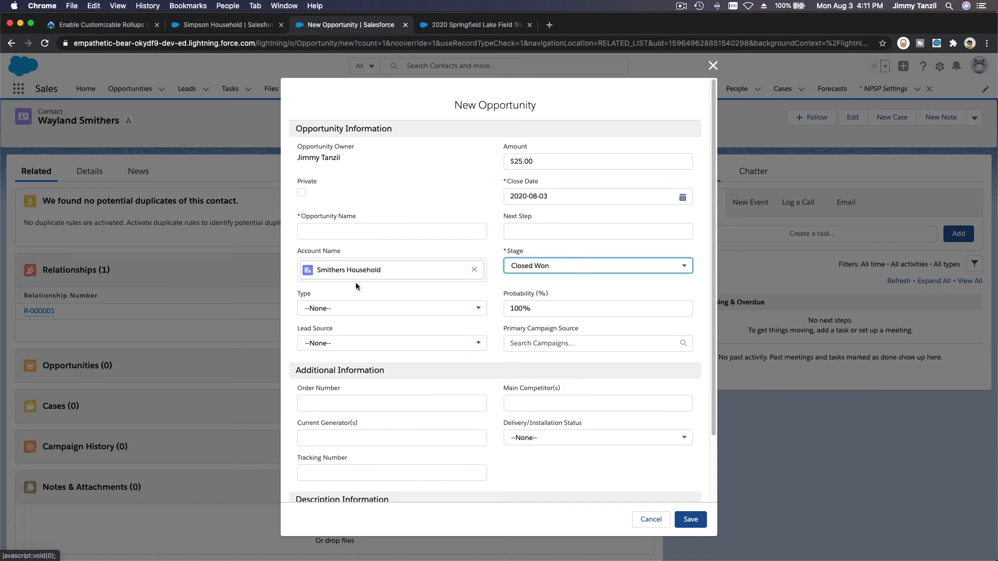
# Step: Leave lead source unset and attach the 2020 Springfield Lake Field Trip Fundraising campaign
pyautogui.click(379, 343)
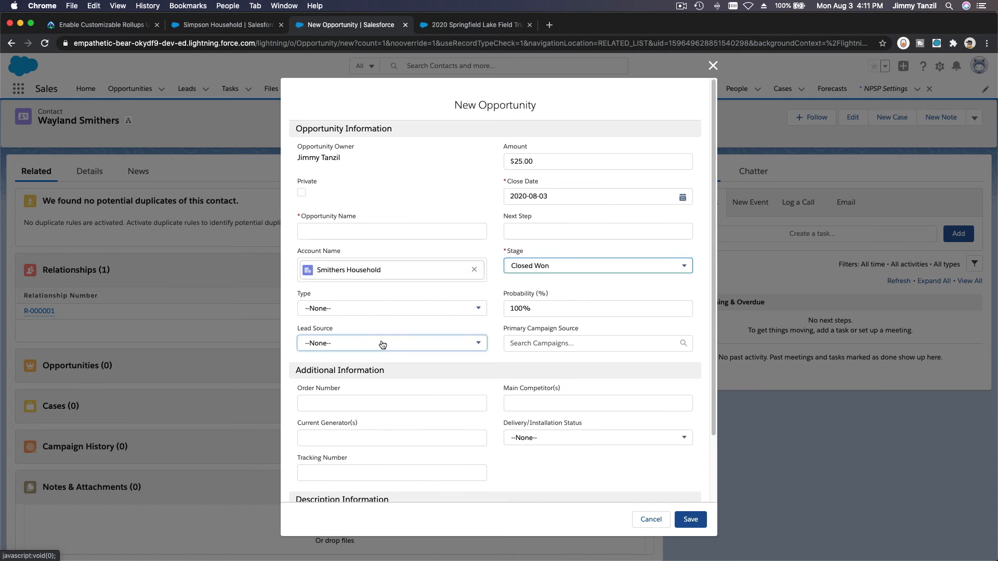
pyautogui.click(491, 326)
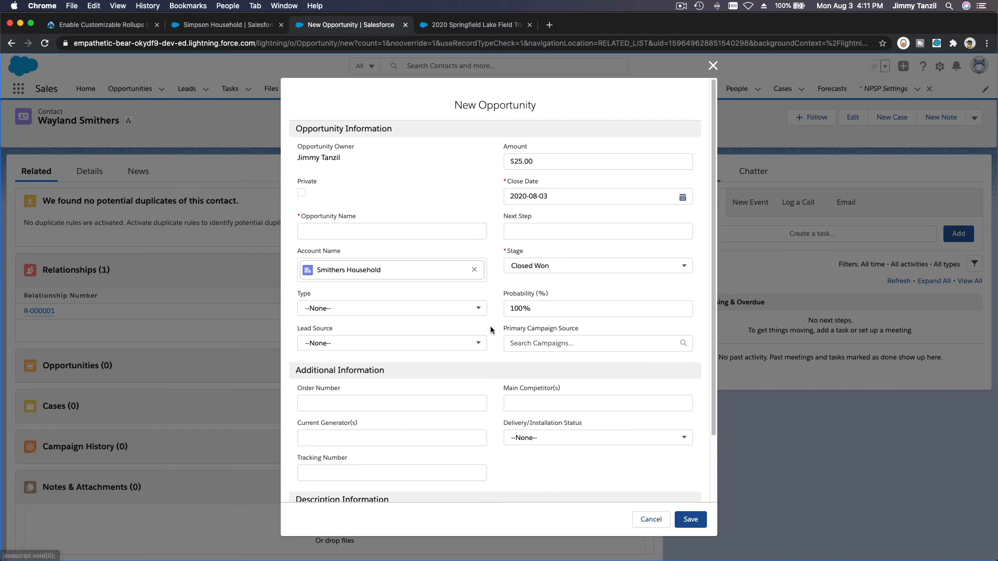
pyautogui.click(519, 338)
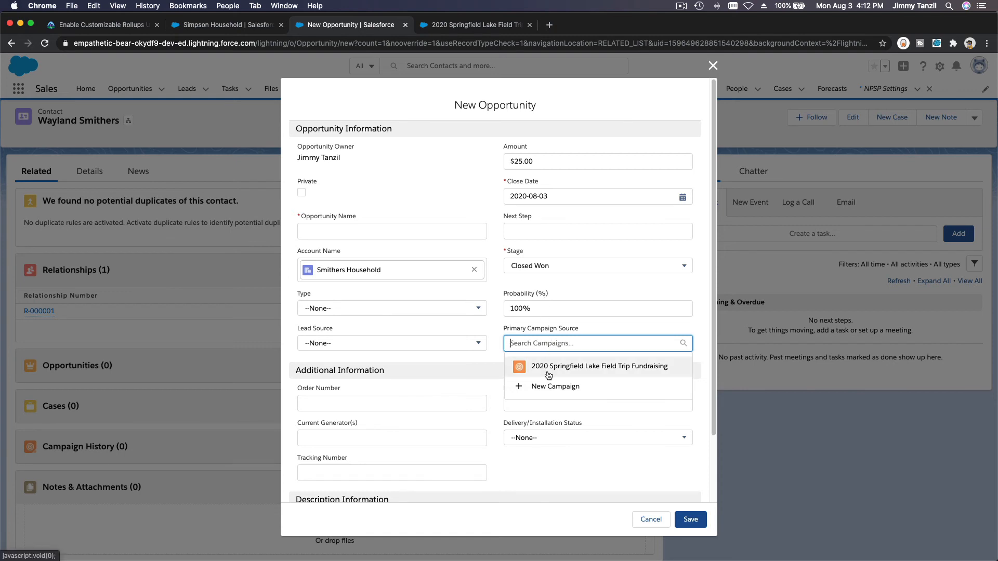
pyautogui.click(619, 373)
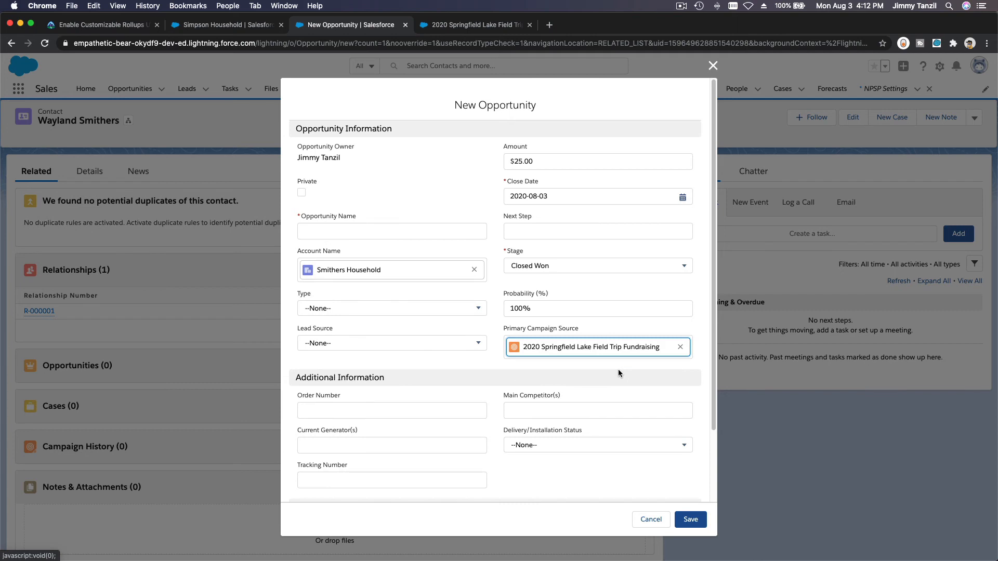
pyautogui.scroll(-2, 619, 371)
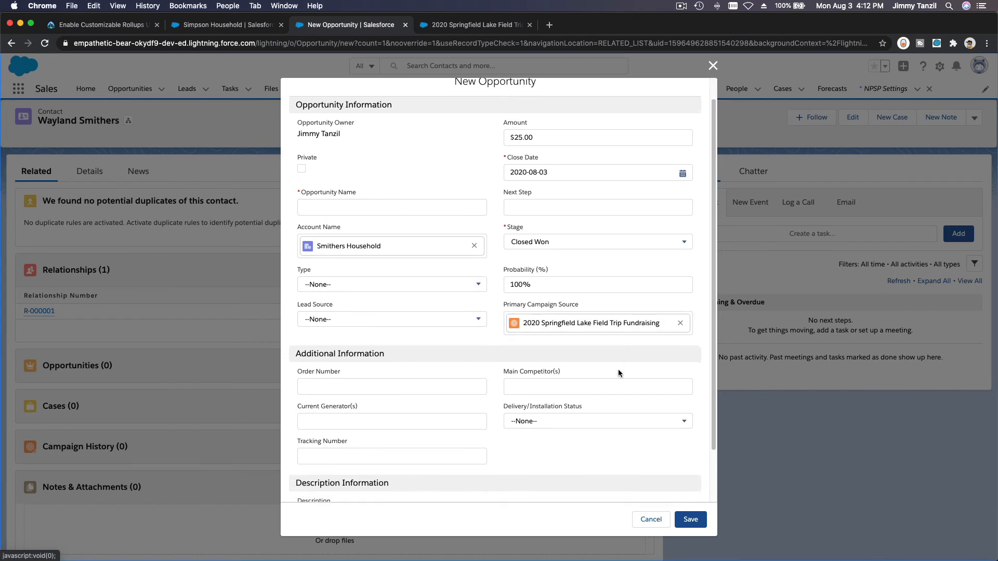
pyautogui.scroll(-2, 618, 369)
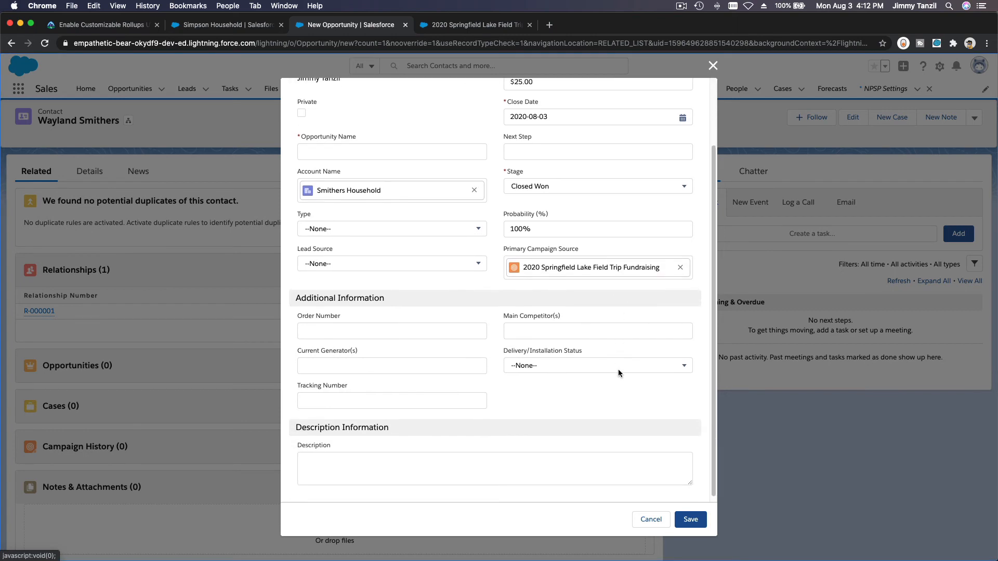
pyautogui.scroll(2, 619, 369)
pyautogui.scroll(1, 618, 373)
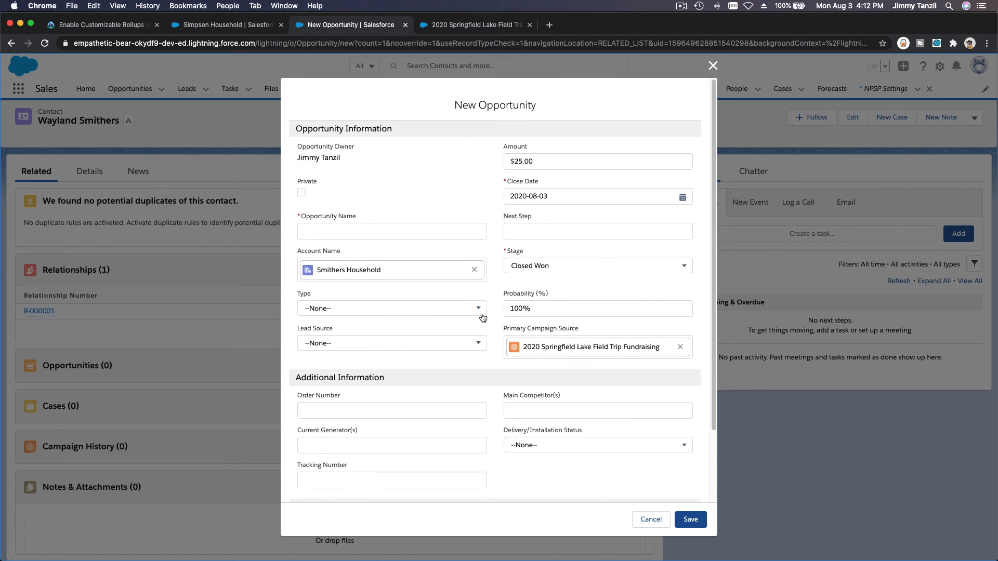
# Step: Name the opportunity 'Springfield Lake 2020 Fundraising - Car Wash'
pyautogui.click(420, 228)
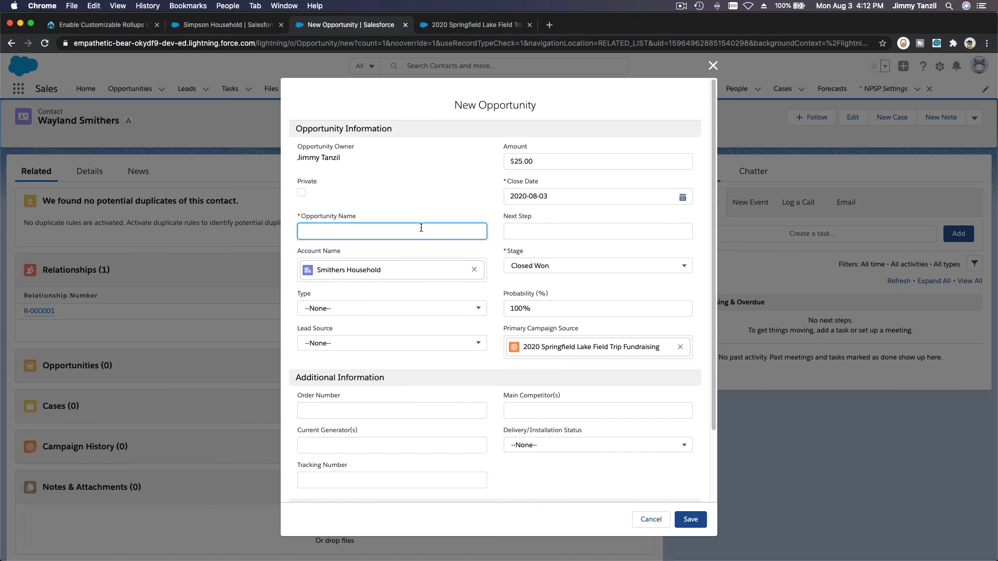
pyautogui.write('S')
pyautogui.press('BackSpace')
pyautogui.write('Sp')
pyautogui.write('ringfield ')
pyautogui.write('Lake 2020 Fu')
pyautogui.write('ndraising')
pyautogui.write(' =')
pyautogui.write(' Car Wash')
# Step: Save the Springfield Lake 2020 Fundraising - Car Wash opportunity and dismiss the success message
pyautogui.click(690, 520)
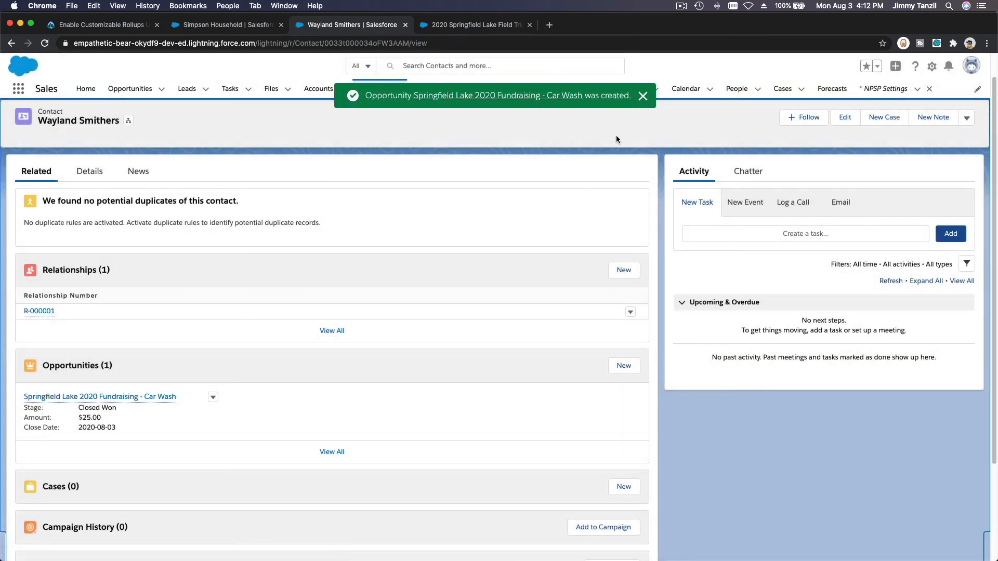
pyautogui.click(643, 98)
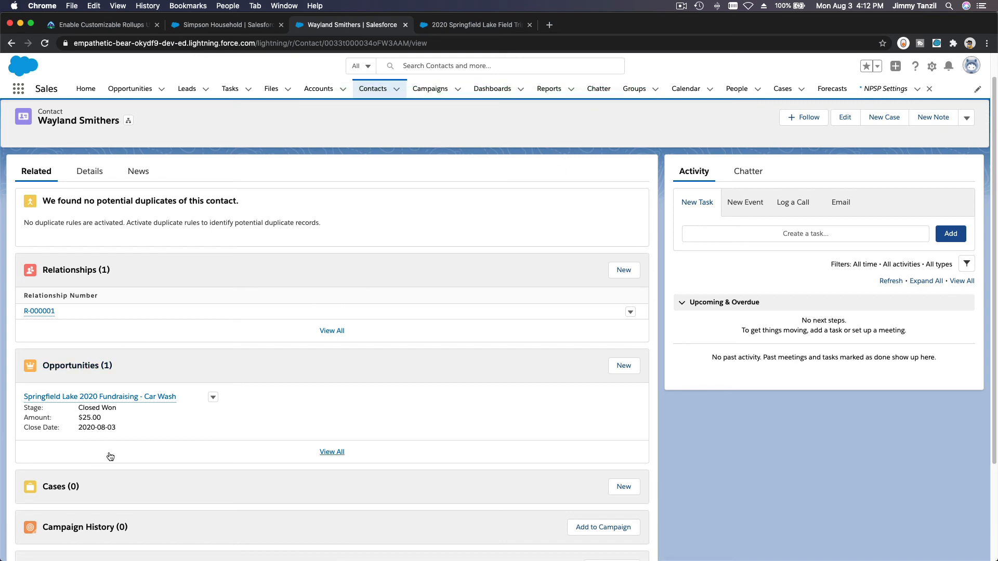
# Step: Open the Car Wash opportunity from the contact's Opportunities list and scroll to its contact roles
pyautogui.click(131, 398)
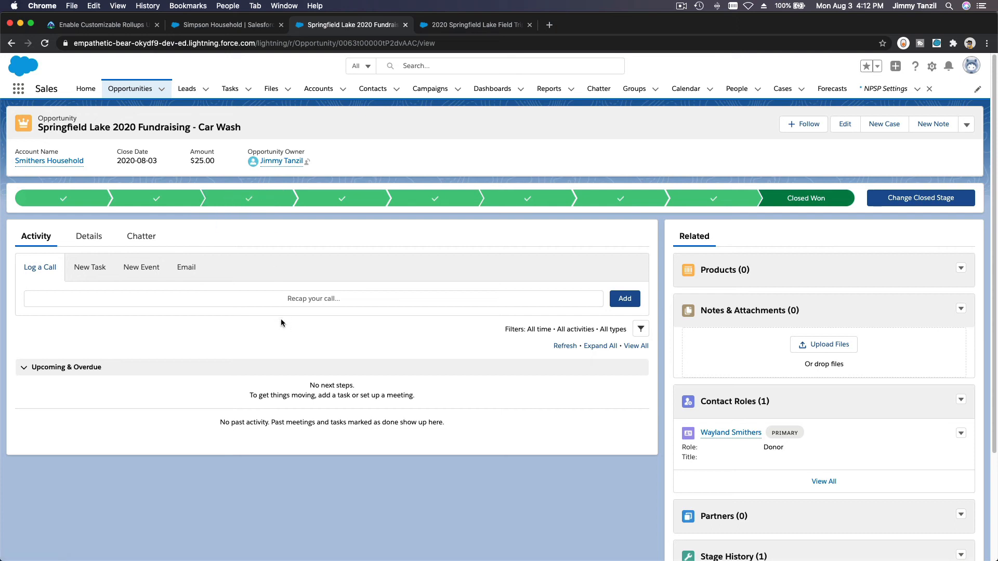
pyautogui.scroll(-1, 281, 319)
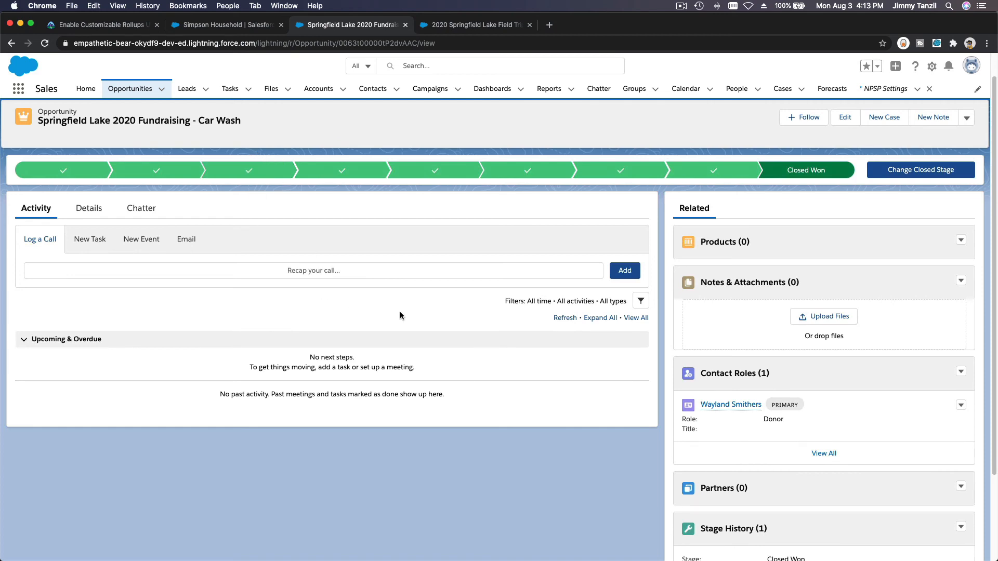
# Step: Add the first Simpson Household contact to the Car Wash opportunity as an Influencer contact role
pyautogui.click(961, 371)
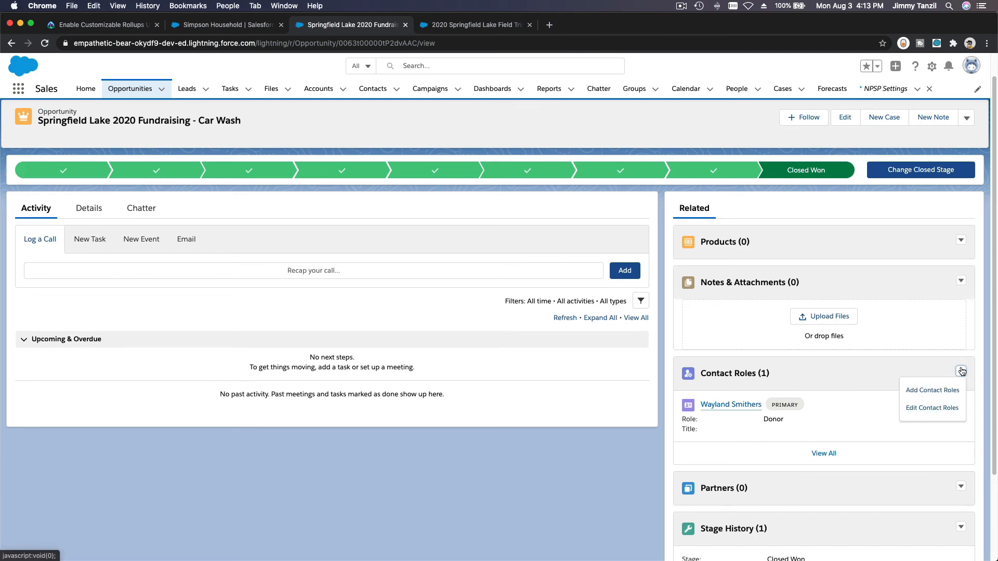
pyautogui.click(932, 390)
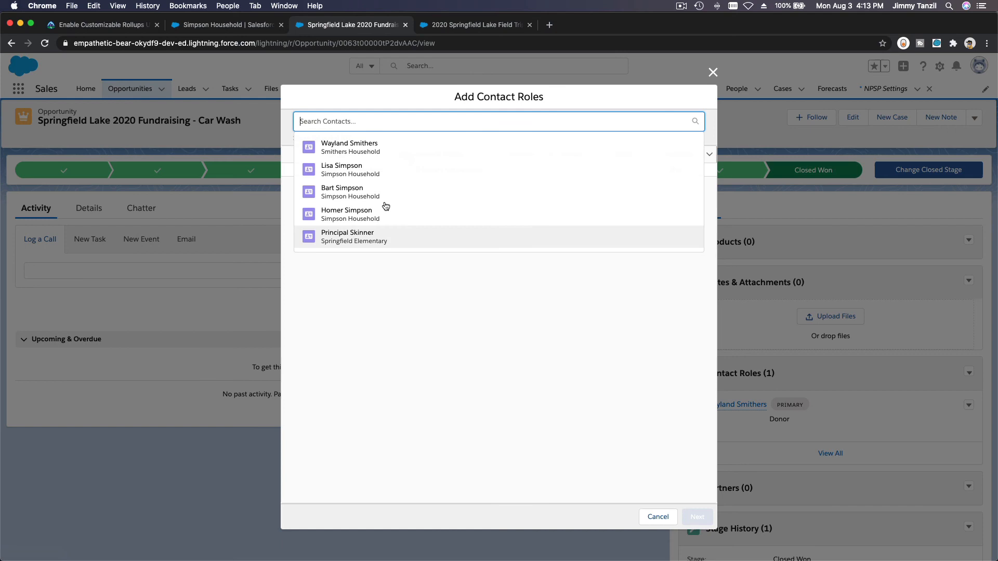
pyautogui.click(379, 172)
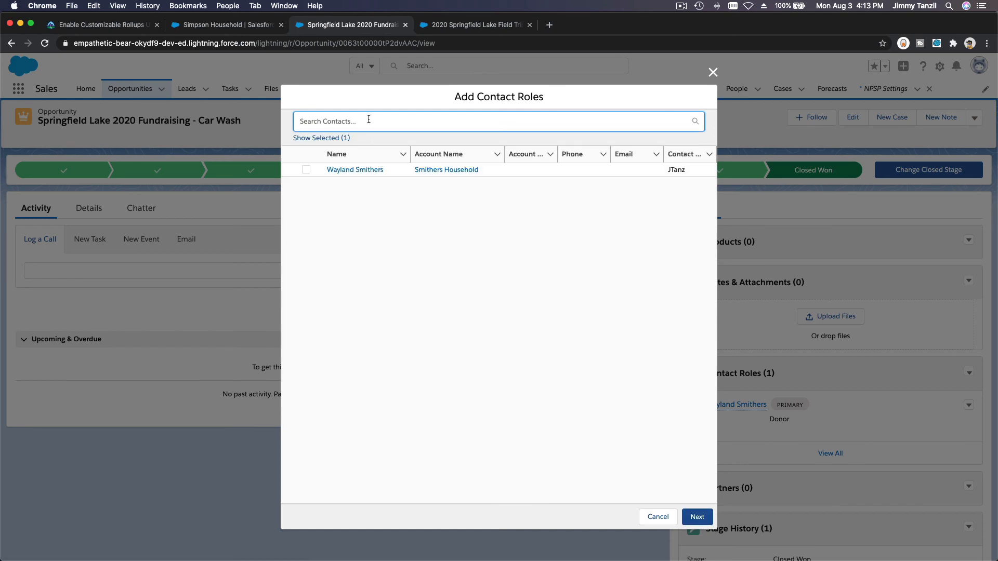
pyautogui.click(334, 138)
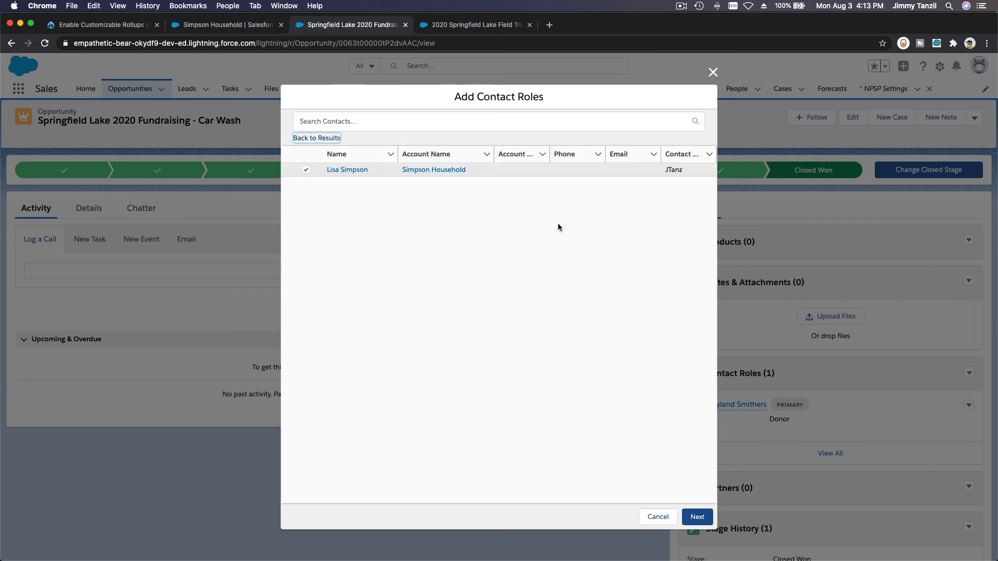
pyautogui.click(696, 517)
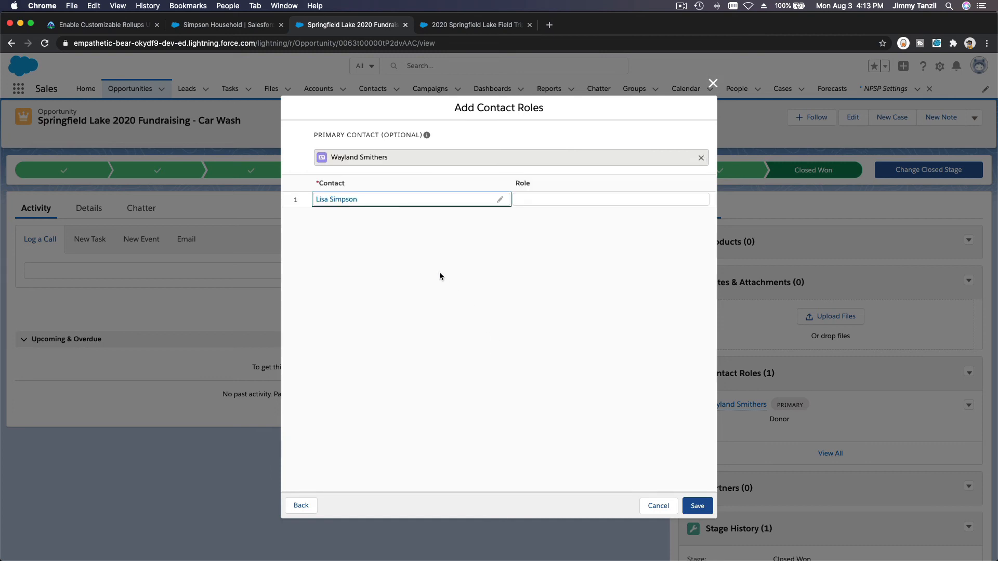
pyautogui.click(541, 200)
pyautogui.click(700, 207)
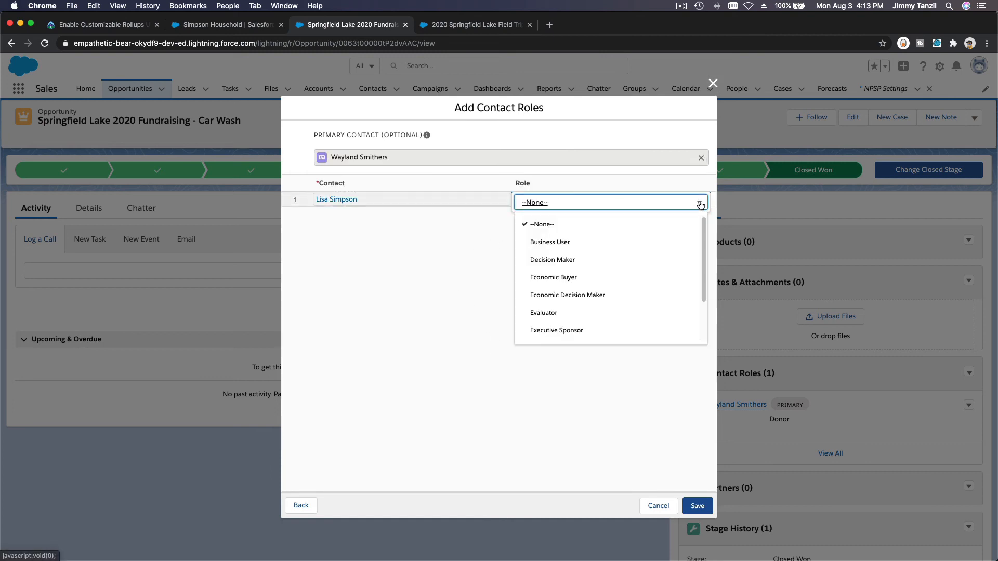
pyautogui.scroll(-2, 659, 270)
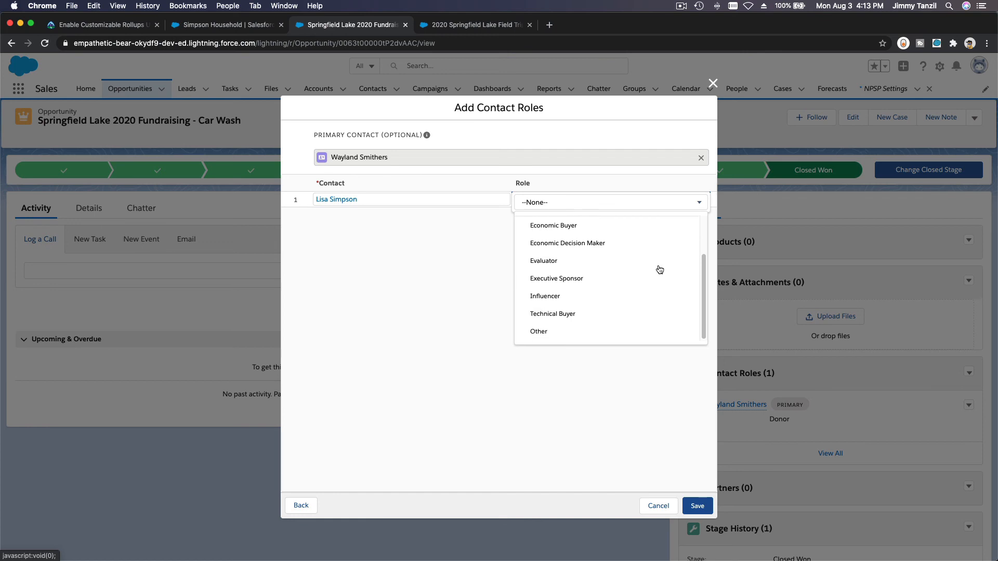
pyautogui.click(568, 295)
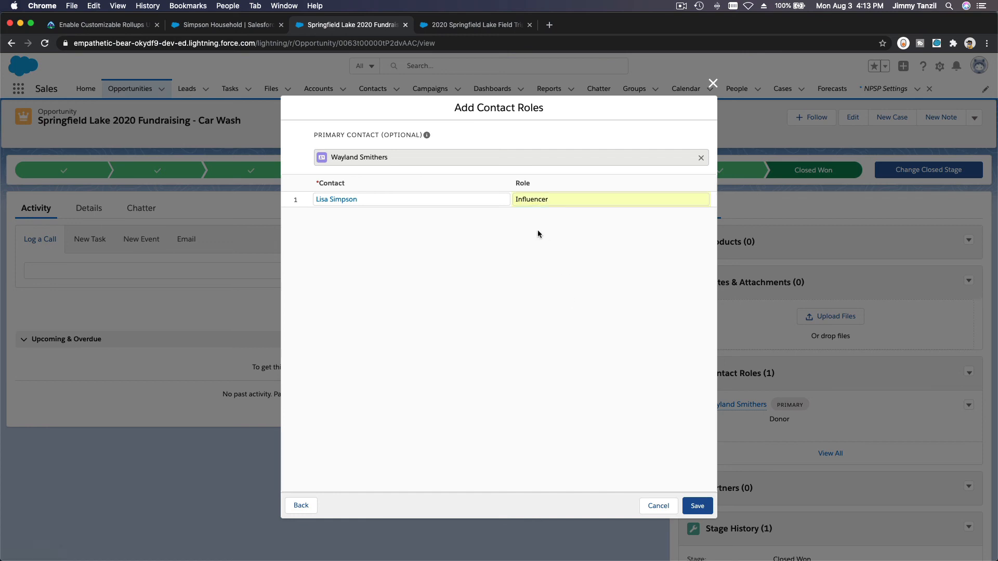
pyautogui.click(701, 511)
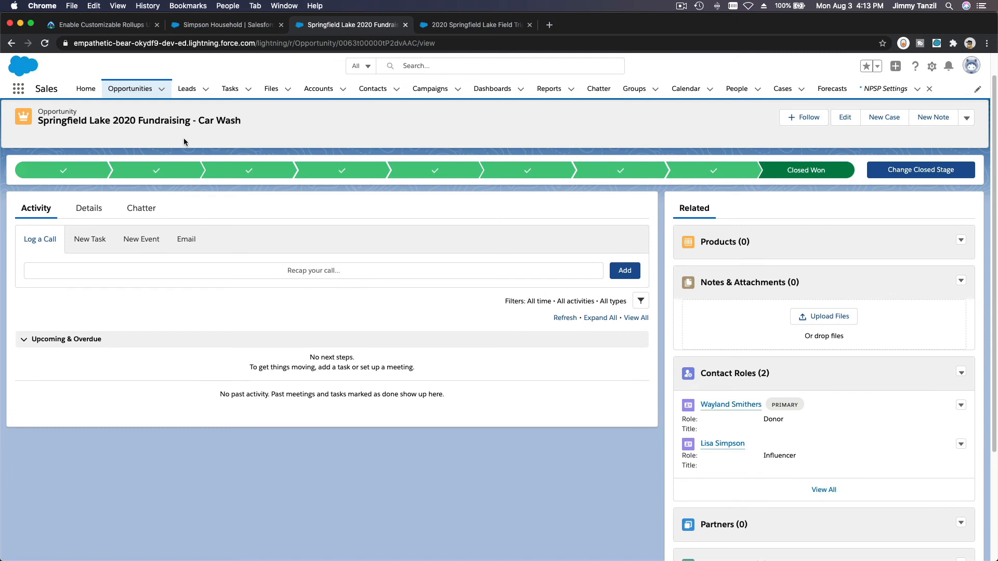
pyautogui.tripleClick(81, 118)
# Step: Open the Simpson Household influencer's details and reload to confirm the $100.00 Soft Credit Total
pyautogui.click(91, 119)
pyautogui.click(723, 443)
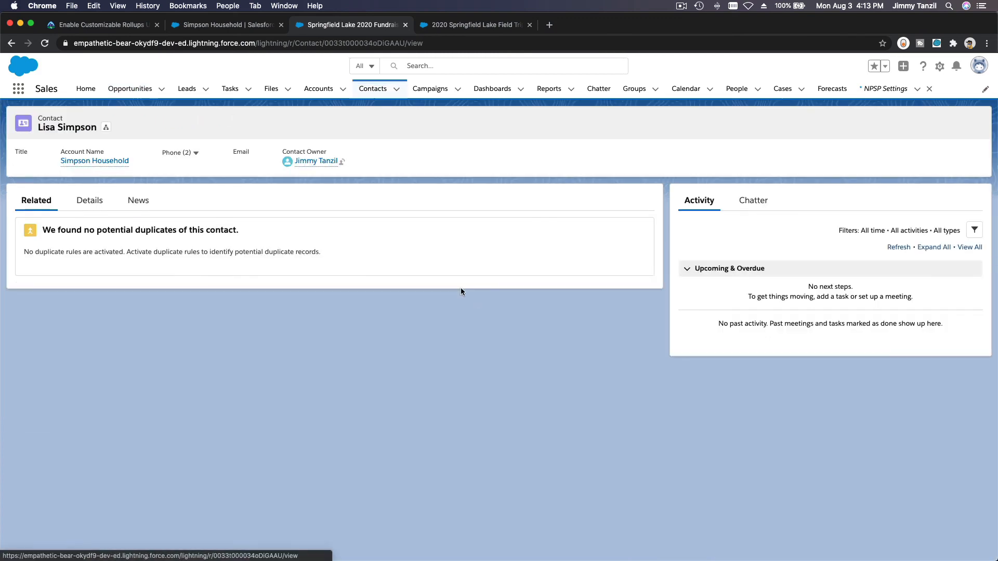
pyautogui.click(88, 202)
pyautogui.scroll(-1, 188, 255)
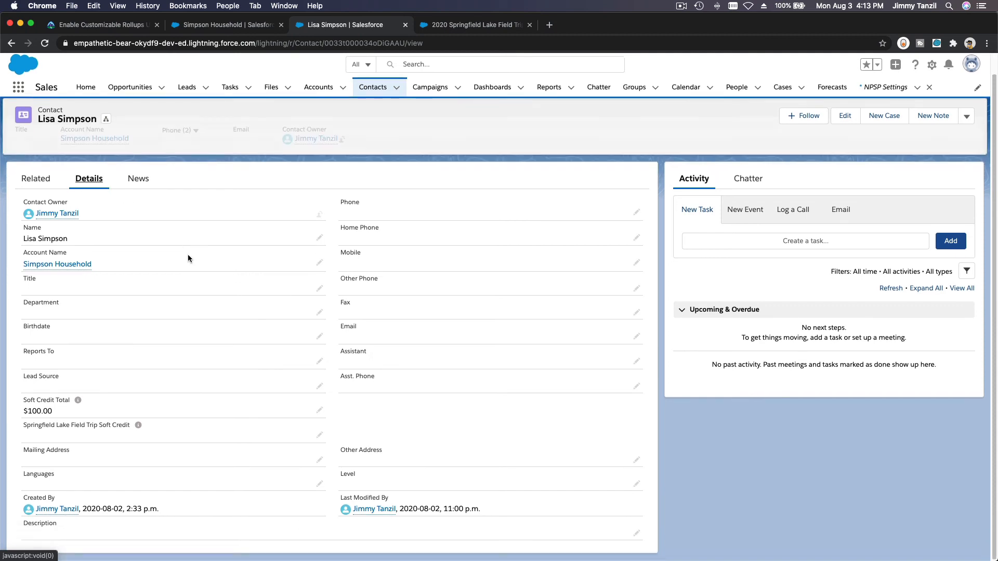
pyautogui.moveTo(139, 428)
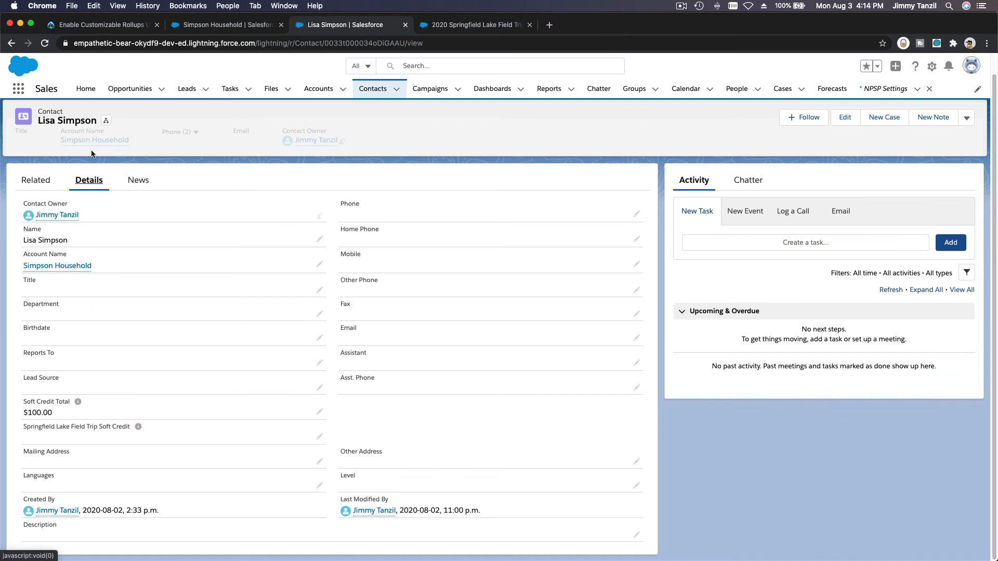
pyautogui.press('super+r')
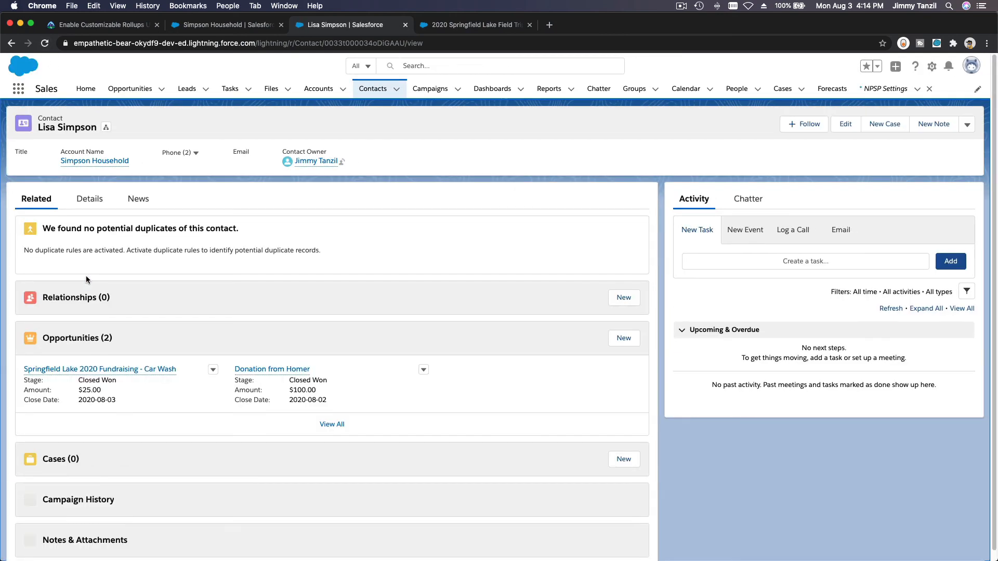
pyautogui.click(96, 198)
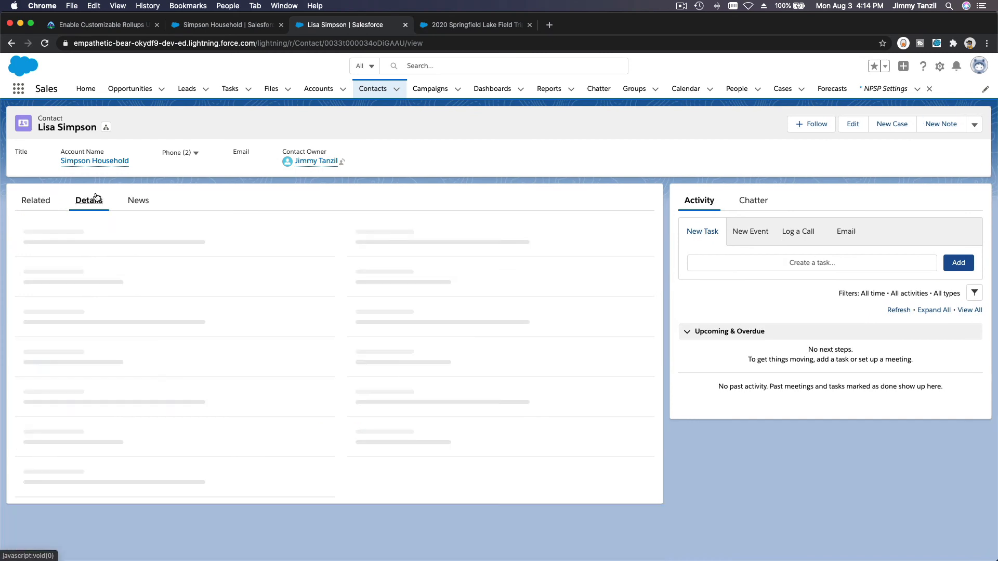
pyautogui.scroll(-1, 149, 404)
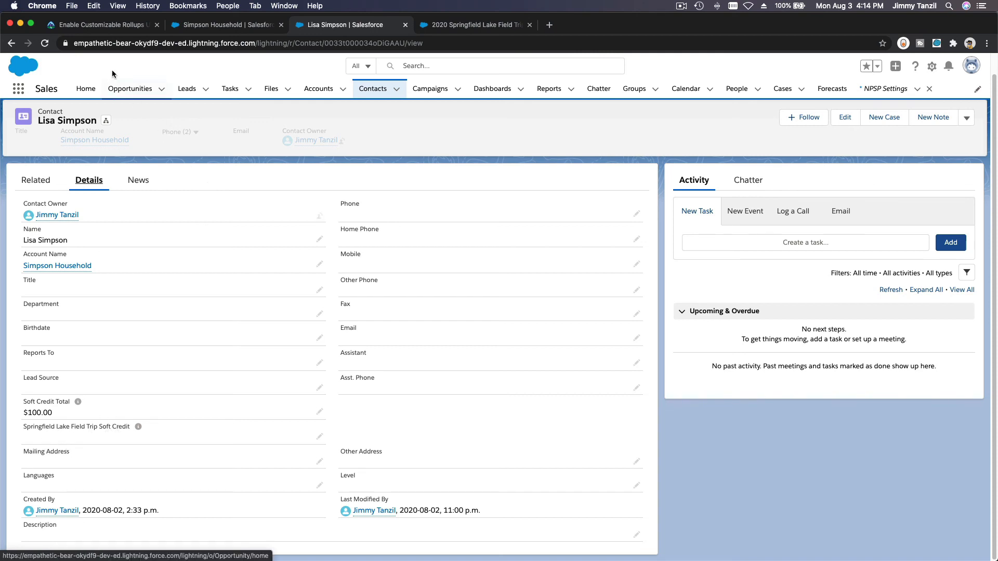
# Step: Return to the Enable Customizable Rollups unit, close the Find bar, and scroll to the quiz
pyautogui.click(100, 30)
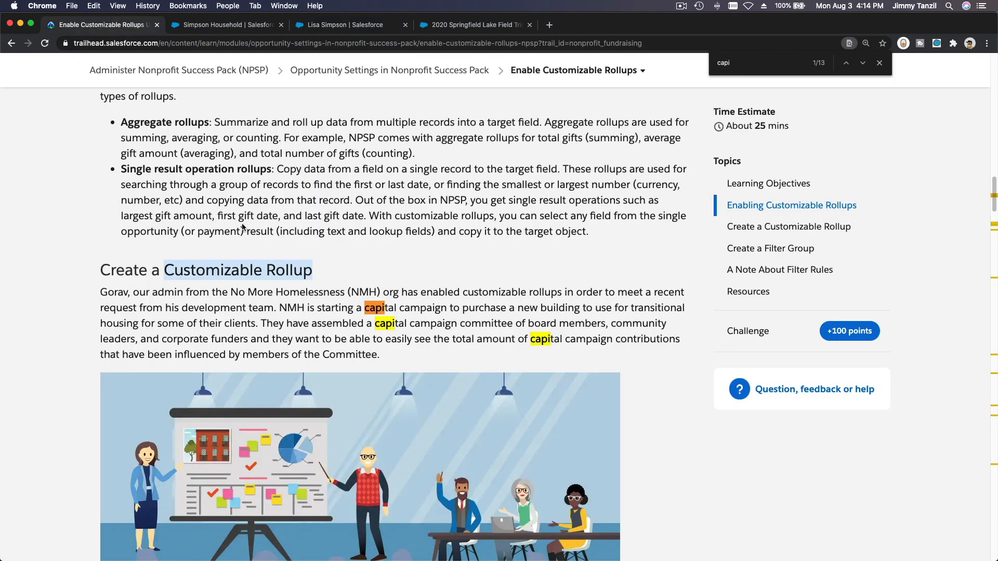
pyautogui.click(879, 63)
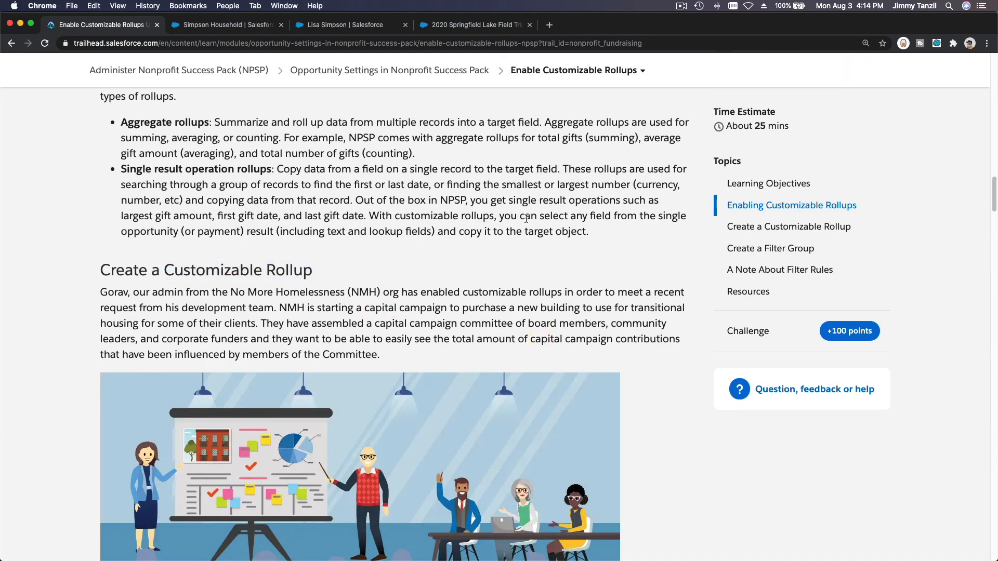
pyautogui.scroll(-10, 526, 222)
pyautogui.scroll(-15, 525, 217)
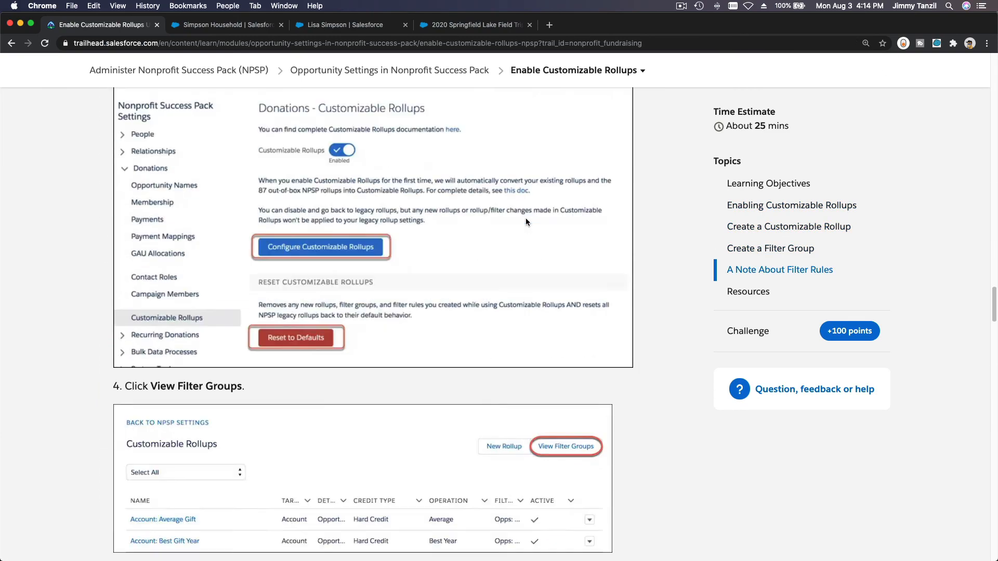
pyautogui.scroll(-9, 606, 297)
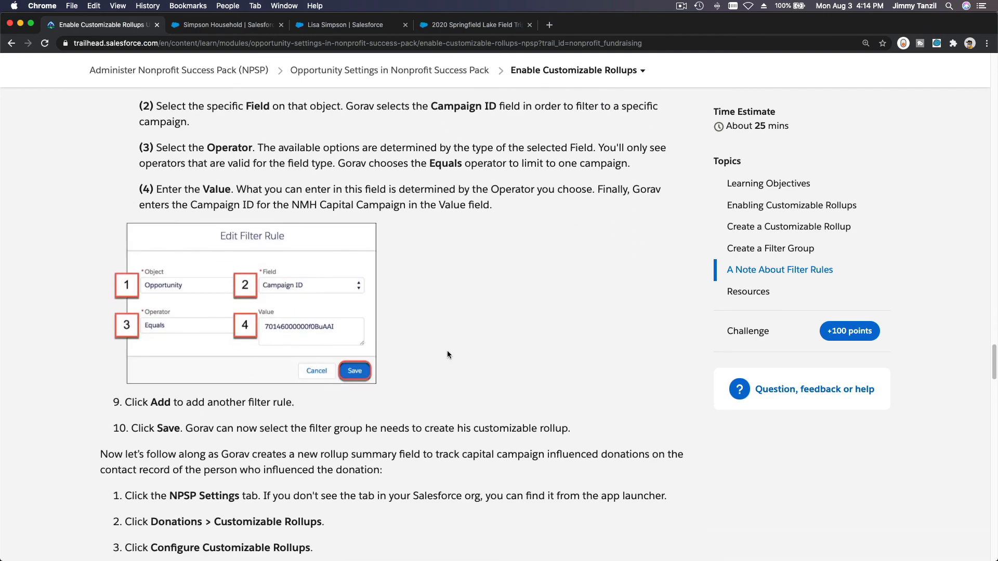
pyautogui.scroll(-3, 447, 351)
pyautogui.scroll(-20, 415, 306)
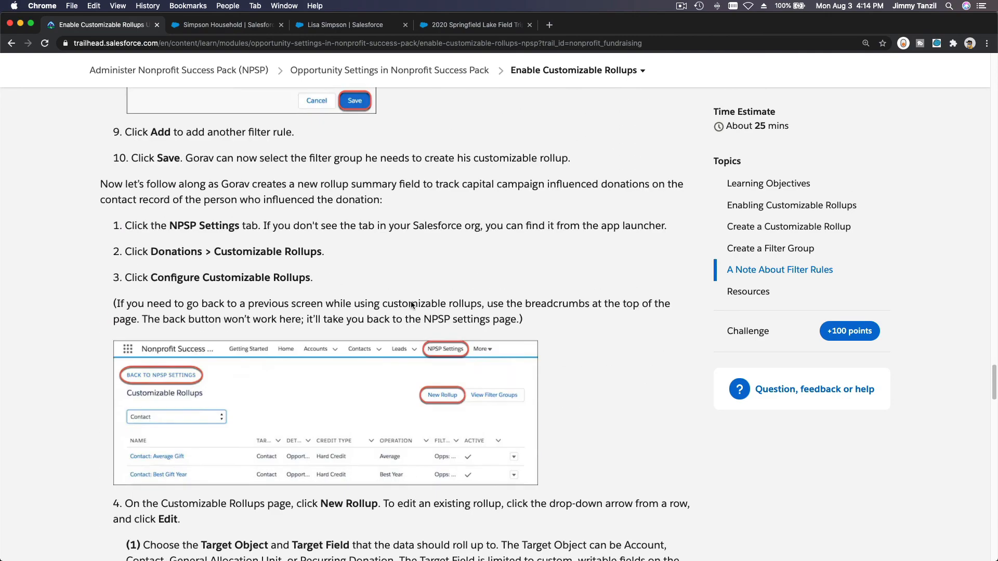
pyautogui.scroll(-9, 466, 338)
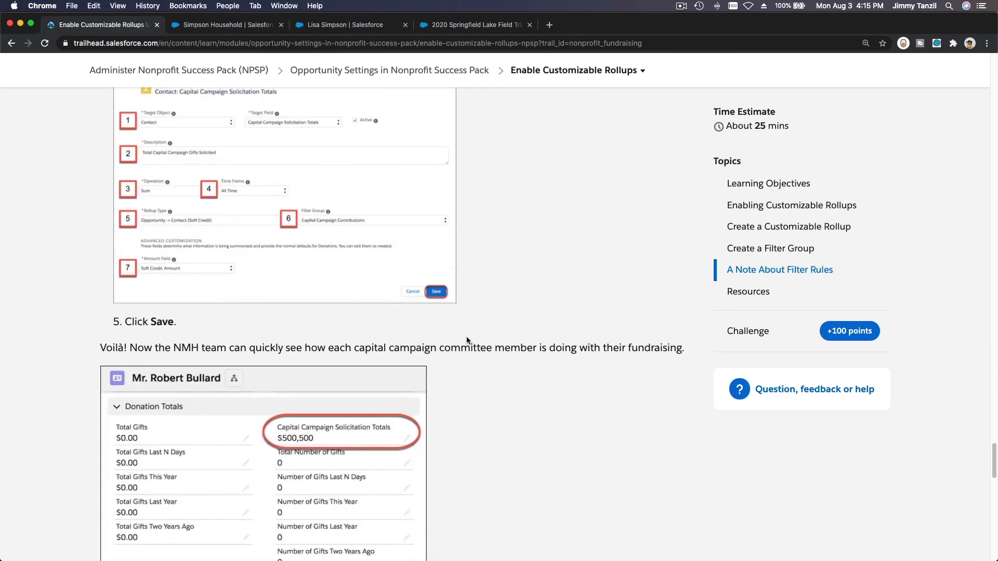
pyautogui.scroll(-10, 466, 340)
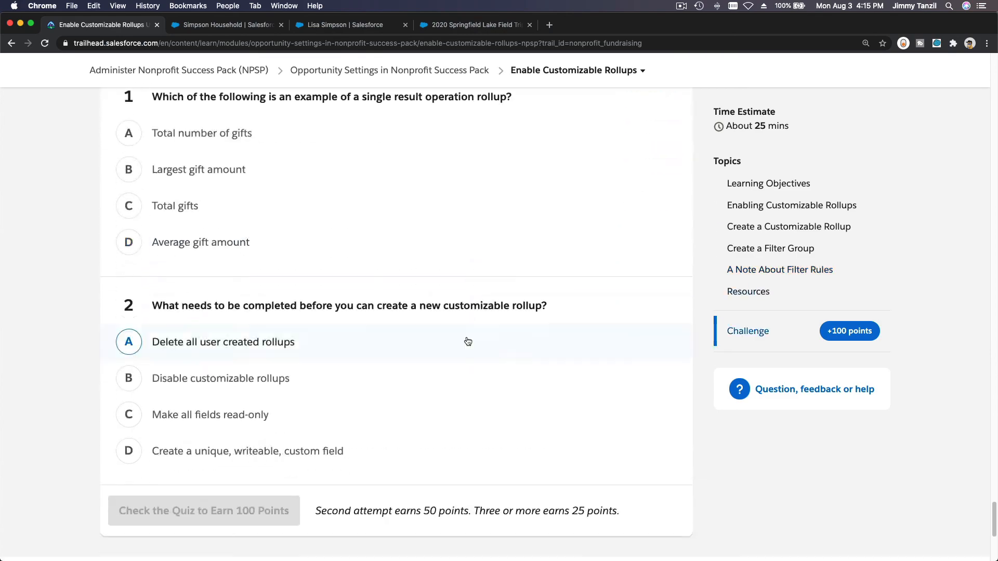
pyautogui.scroll(3, 466, 340)
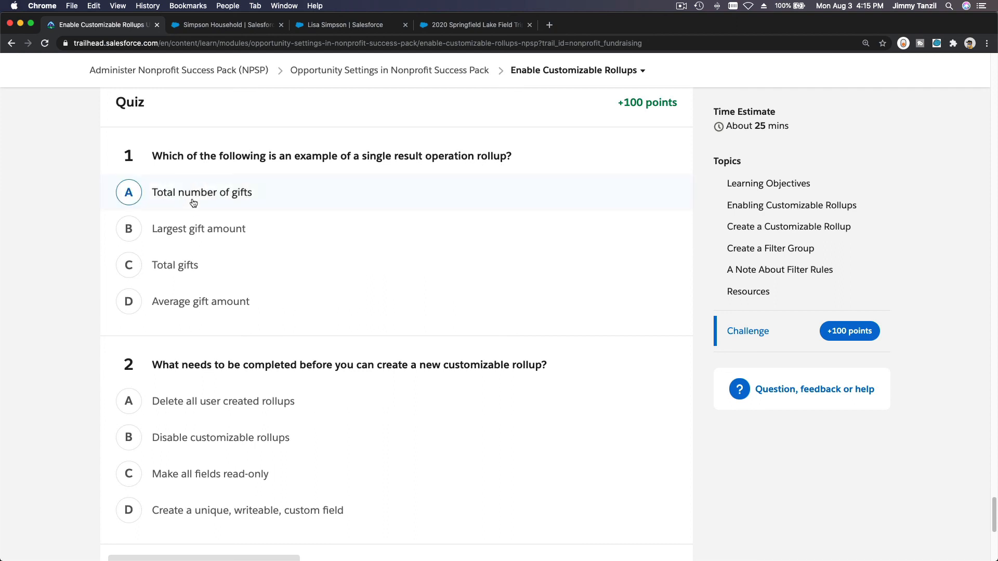
# Step: Choose Largest gift amount for question 1, rereading the single result operation rollups definition
pyautogui.click(197, 229)
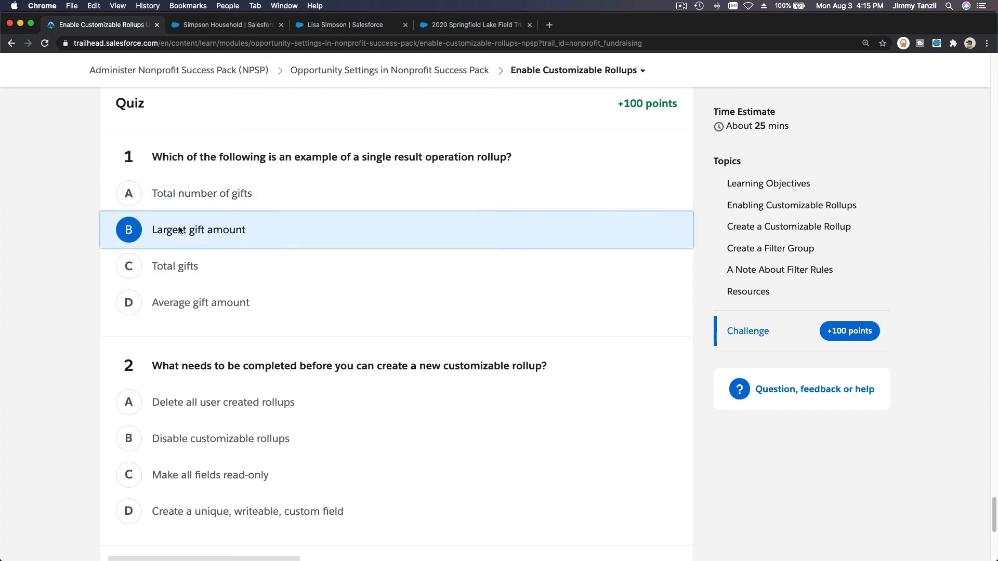
pyautogui.scroll(20, 179, 230)
pyautogui.scroll(20, 179, 227)
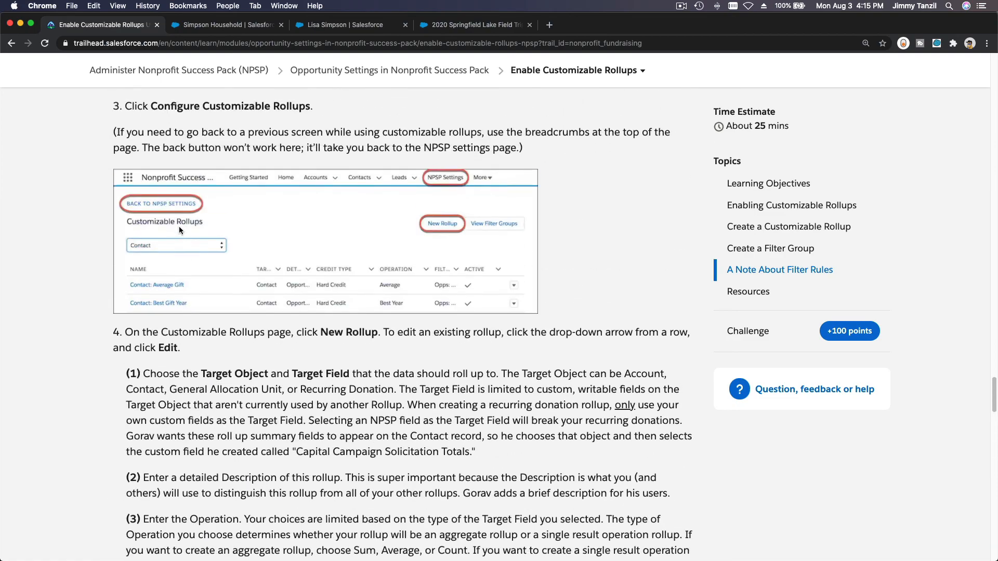
pyautogui.scroll(20, 179, 229)
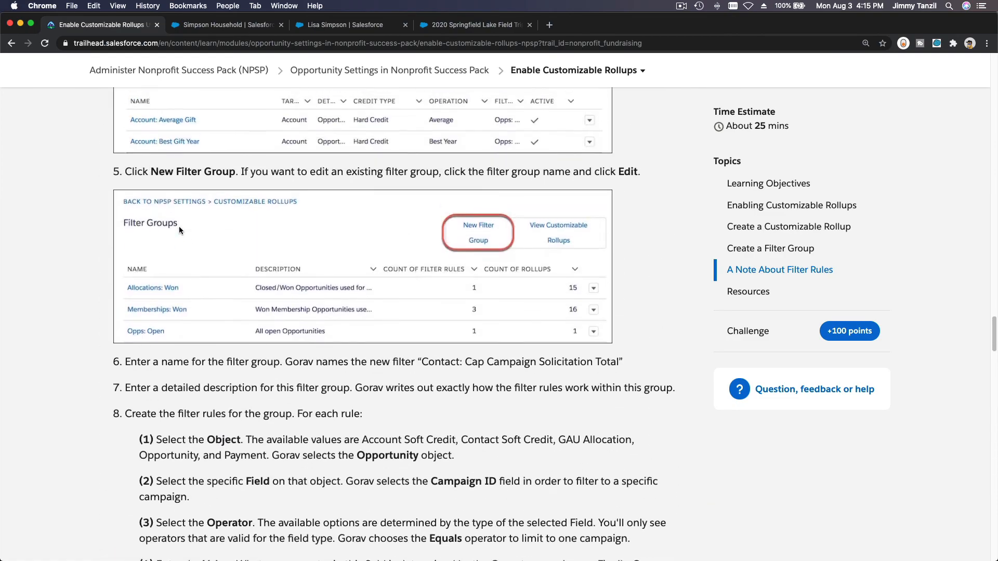
pyautogui.scroll(20, 178, 229)
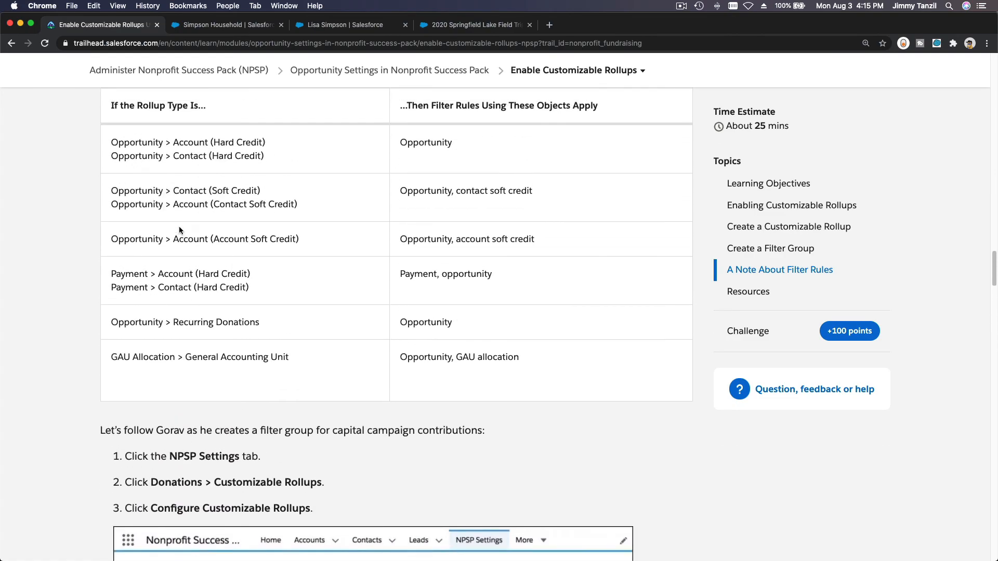
pyautogui.scroll(15, 179, 229)
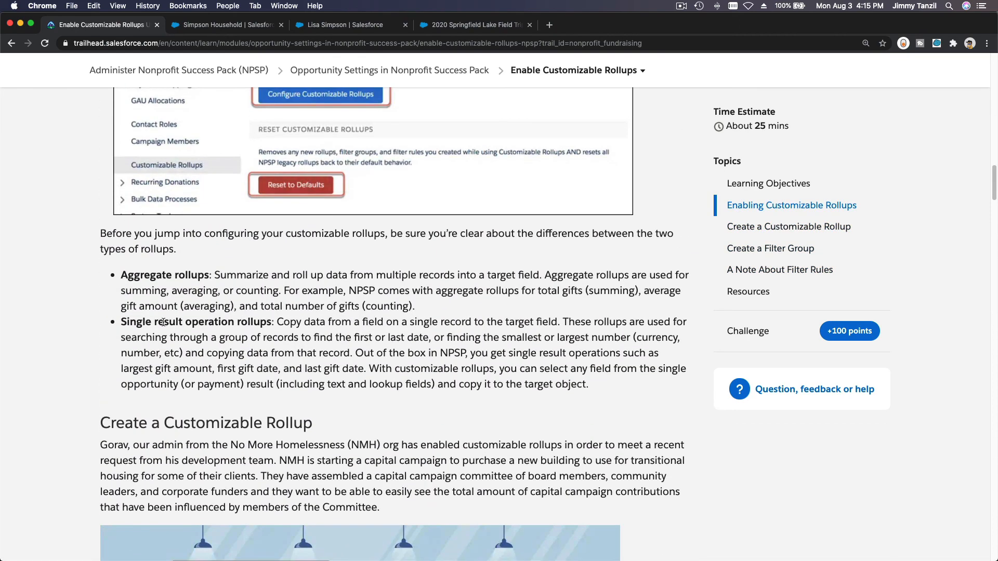
pyautogui.tripleClick(162, 320)
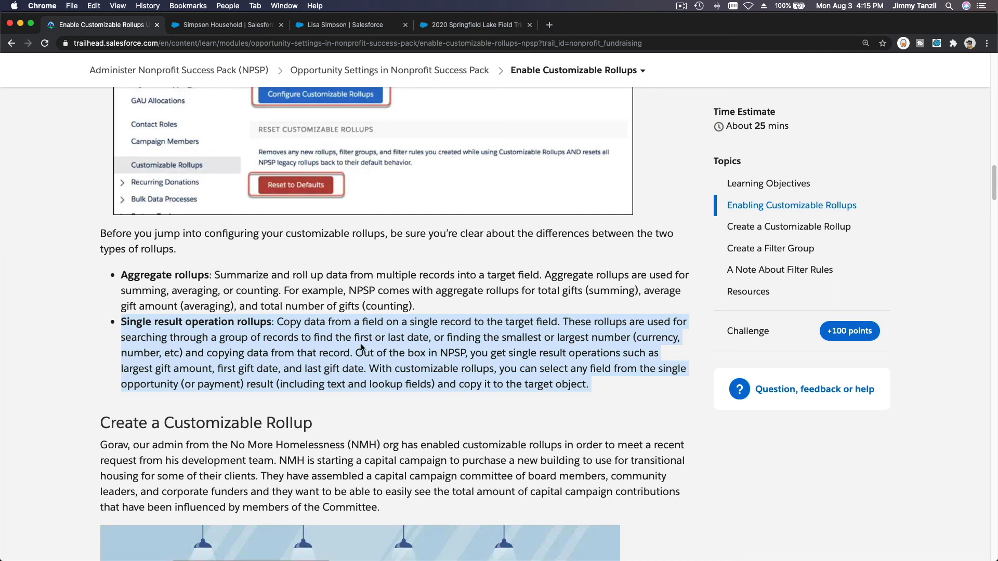
pyautogui.scroll(-20, 251, 323)
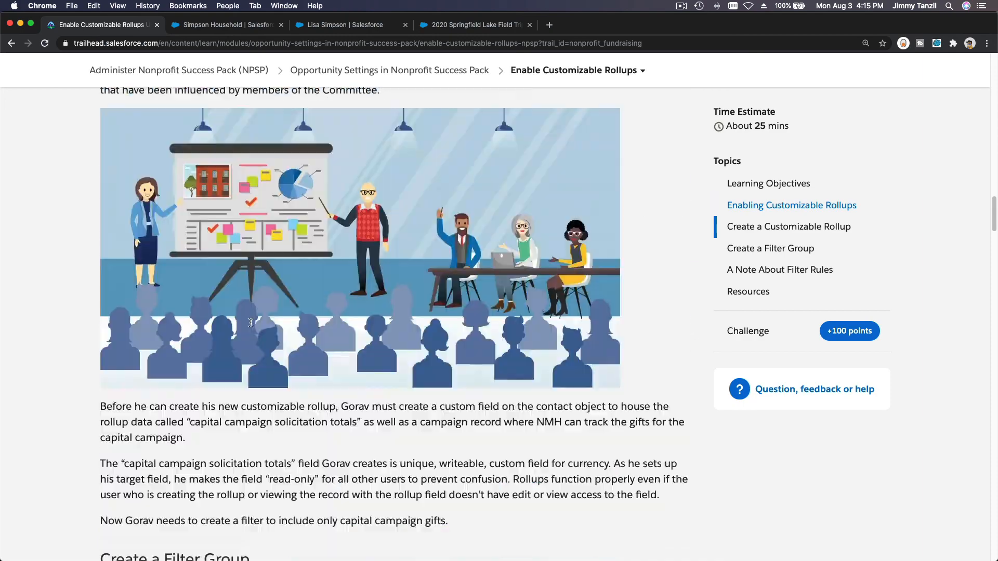
pyautogui.scroll(-20, 251, 323)
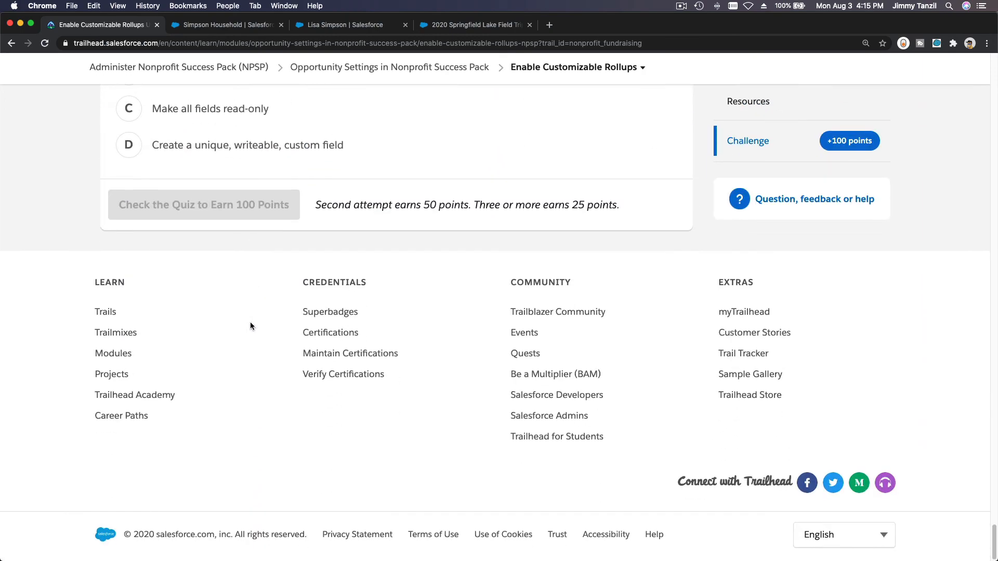
# Step: Answer question 2 with creating a unique, writeable, custom field and submit the quiz for 100 points
pyautogui.scroll(2, 251, 323)
pyautogui.scroll(3, 251, 328)
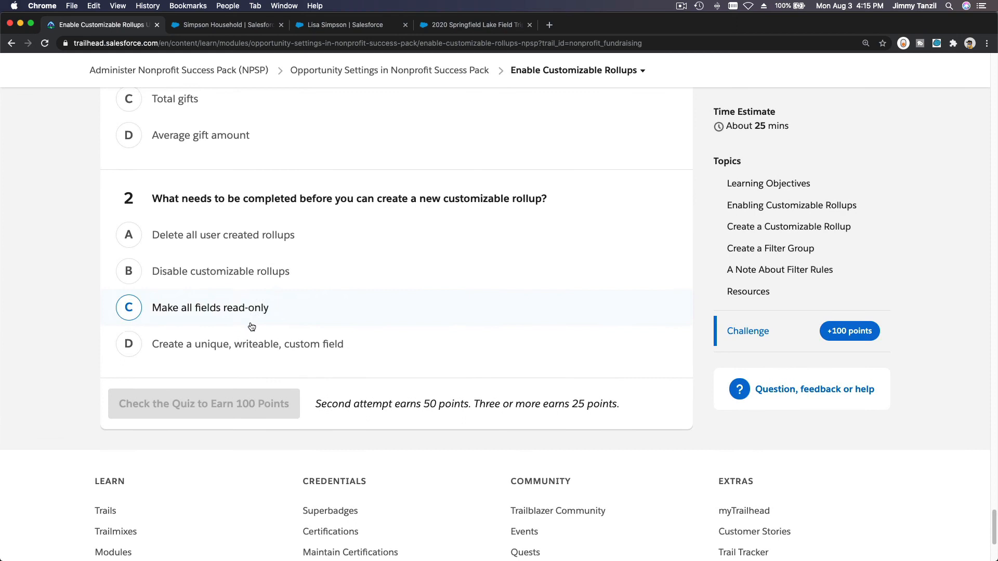
pyautogui.doubleClick(197, 204)
pyautogui.tripleClick(197, 204)
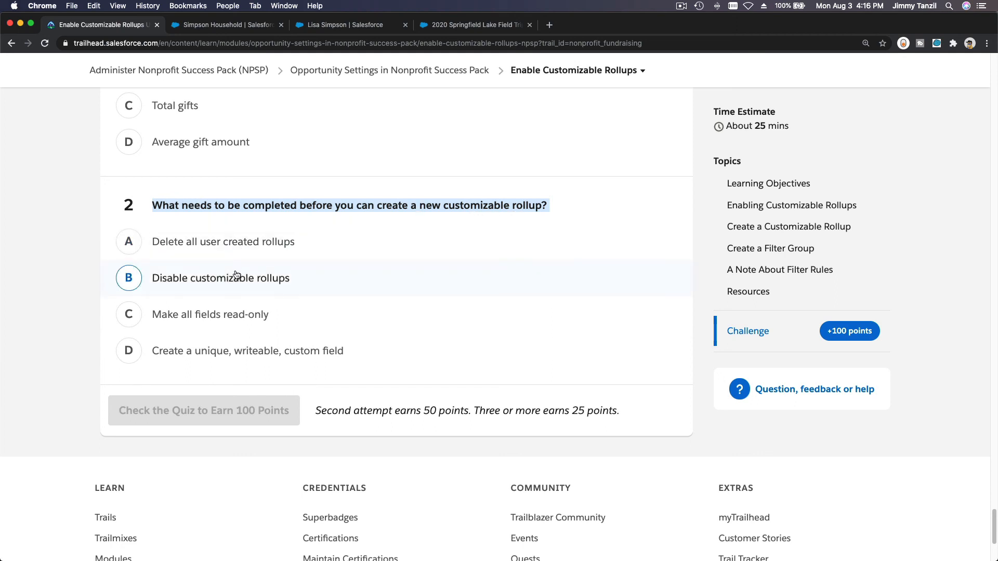
pyautogui.click(227, 349)
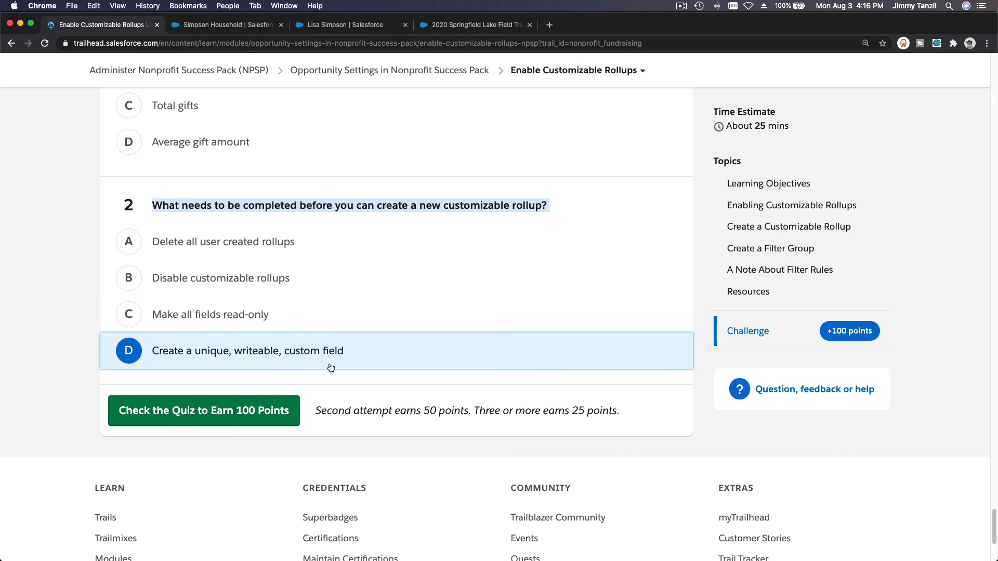
pyautogui.click(345, 384)
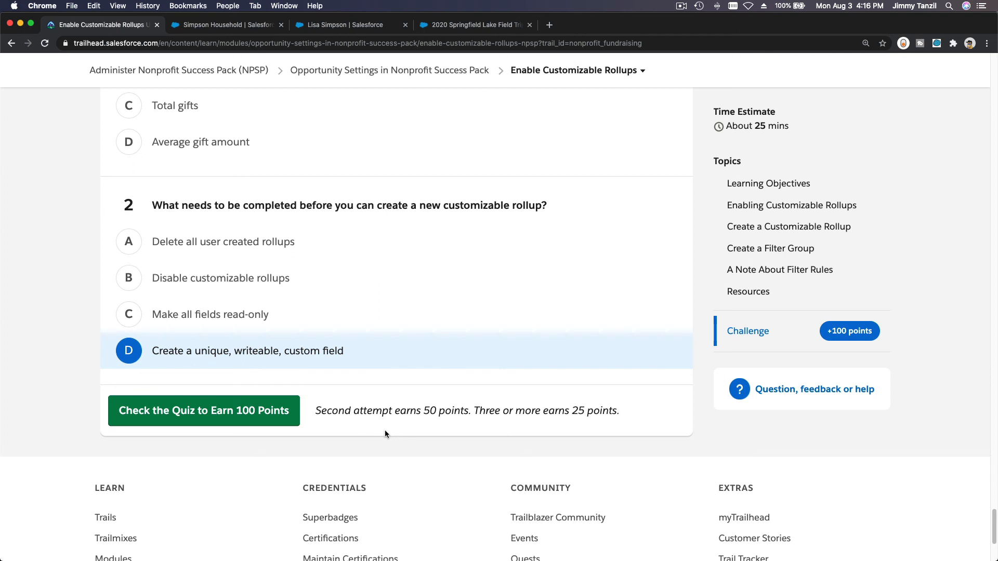
pyautogui.click(260, 419)
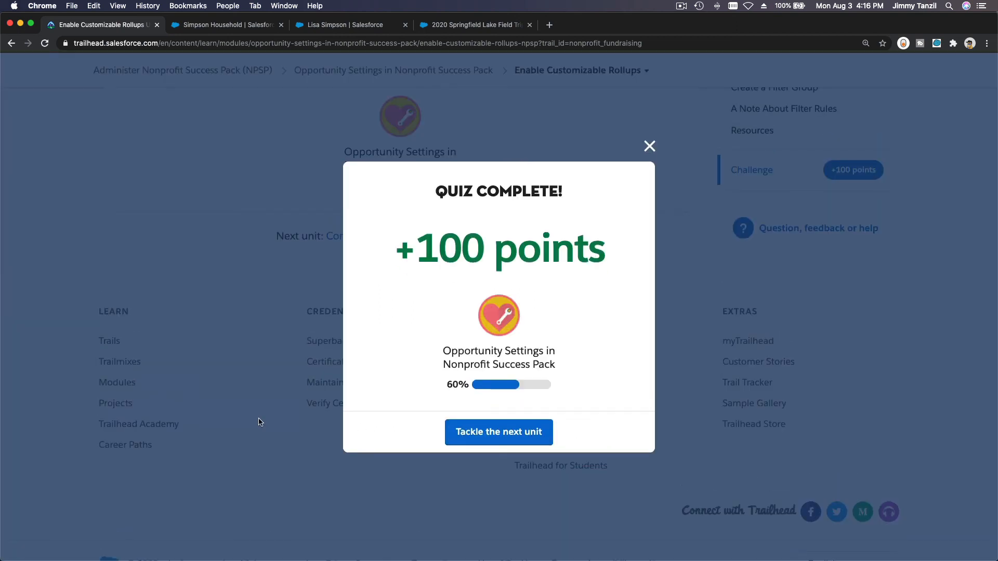